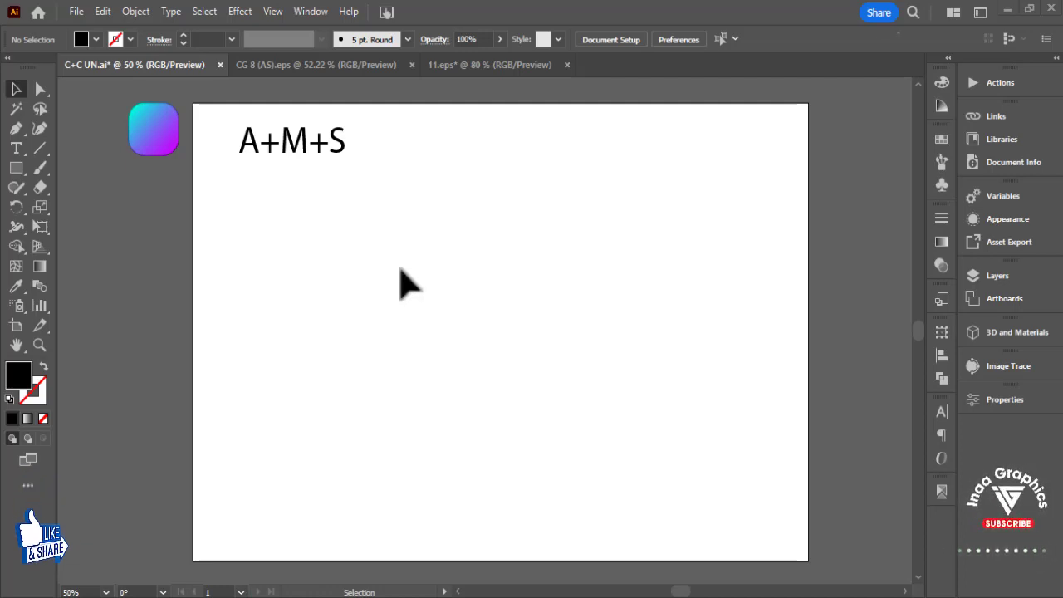
Draw a vertical line with a black 1 pt stroke and repeat it into evenly spaced parallel lines.
{"action": "left_click", "coordinate": [39, 148]}
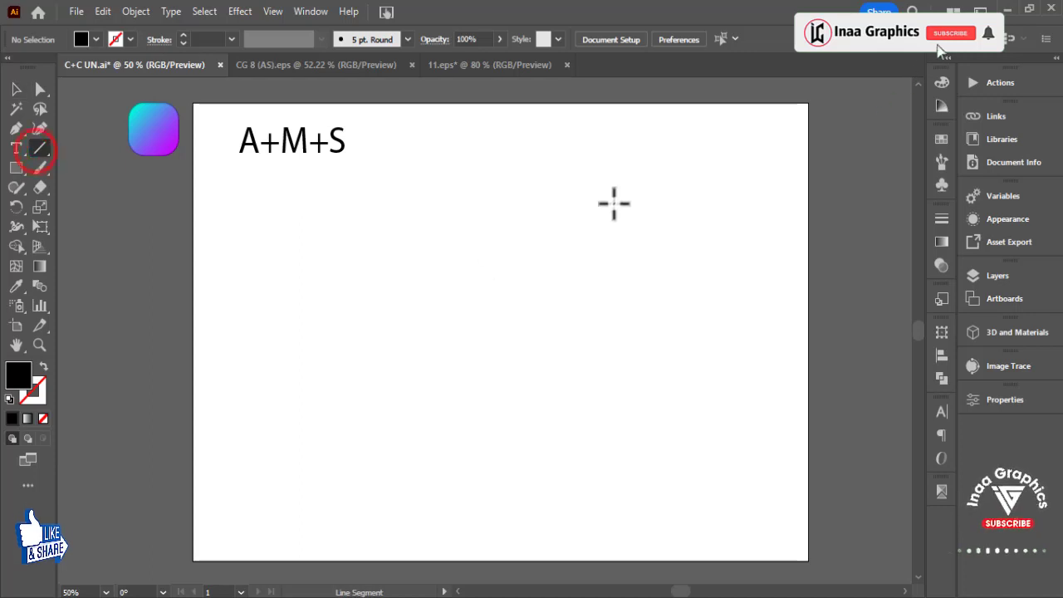
{"action": "left_click_drag", "start_coordinate": [694, 202], "coordinate": [694, 496]}
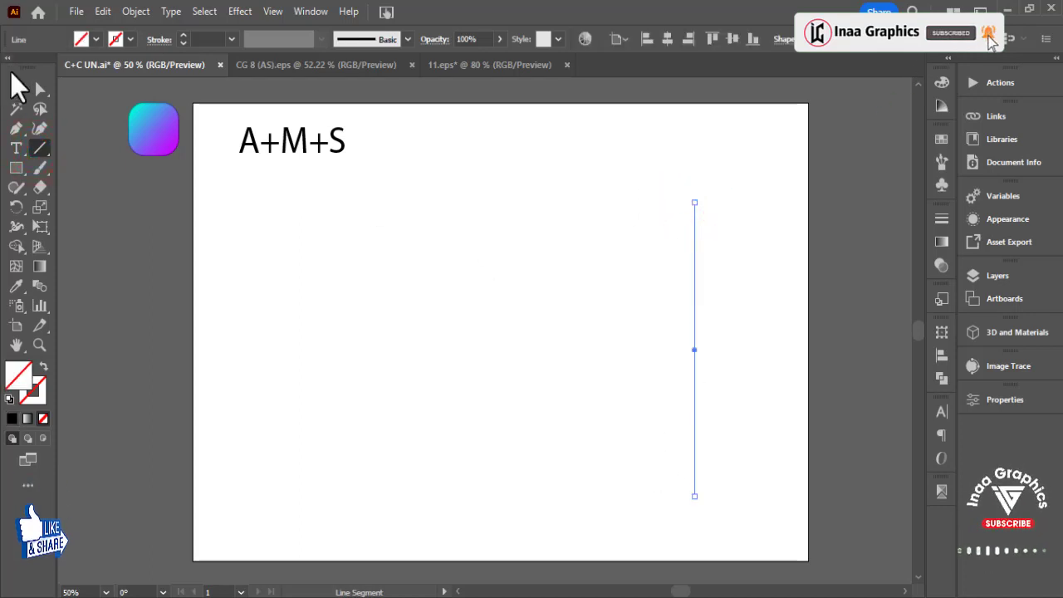
{"action": "left_click", "coordinate": [19, 86]}
{"action": "left_click", "coordinate": [124, 39]}
{"action": "left_click", "coordinate": [780, 289]}
{"action": "left_click_drag", "start_coordinate": [693, 301], "coordinate": [679, 315]}
{"action": "key", "text": "ctrl+d"}
{"action": "key", "text": "ctrl+d"}
{"action": "key", "text": "ctrl+d"}
{"action": "key", "text": "ctrl+d"}
{"action": "key", "text": "ctrl+d"}
{"action": "key", "text": "ctrl+d"}
Select the vertical lines and draw a hexagon rotated to stand point-up.
{"action": "left_click_drag", "start_coordinate": [404, 337], "coordinate": [953, 370]}
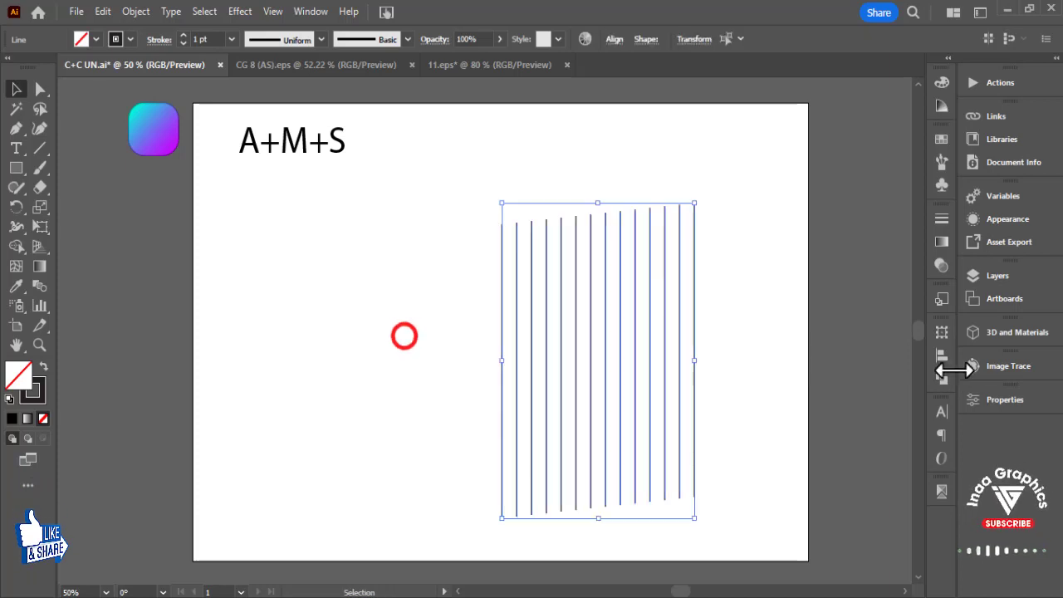
{"action": "left_click", "coordinate": [941, 355]}
{"action": "left_click", "coordinate": [854, 368]}
{"action": "left_click_drag", "start_coordinate": [16, 167], "coordinate": [87, 226]}
{"action": "left_click_drag", "start_coordinate": [401, 299], "coordinate": [507, 397]}
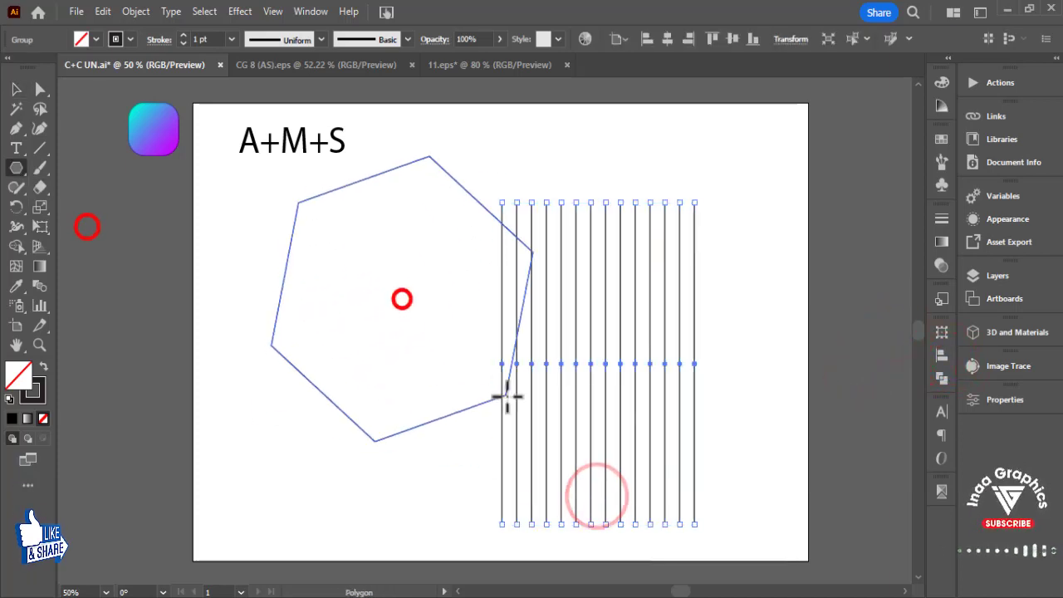
{"action": "left_click", "coordinate": [897, 40]}
{"action": "left_click", "coordinate": [751, 108]}
Center the hexagon and lines horizontally and vertically, then shrink the hexagon about its centre.
{"action": "left_click", "coordinate": [764, 181]}
{"action": "left_click", "coordinate": [803, 238]}
{"action": "key", "text": "ctrl+a"}
{"action": "left_click", "coordinate": [667, 40]}
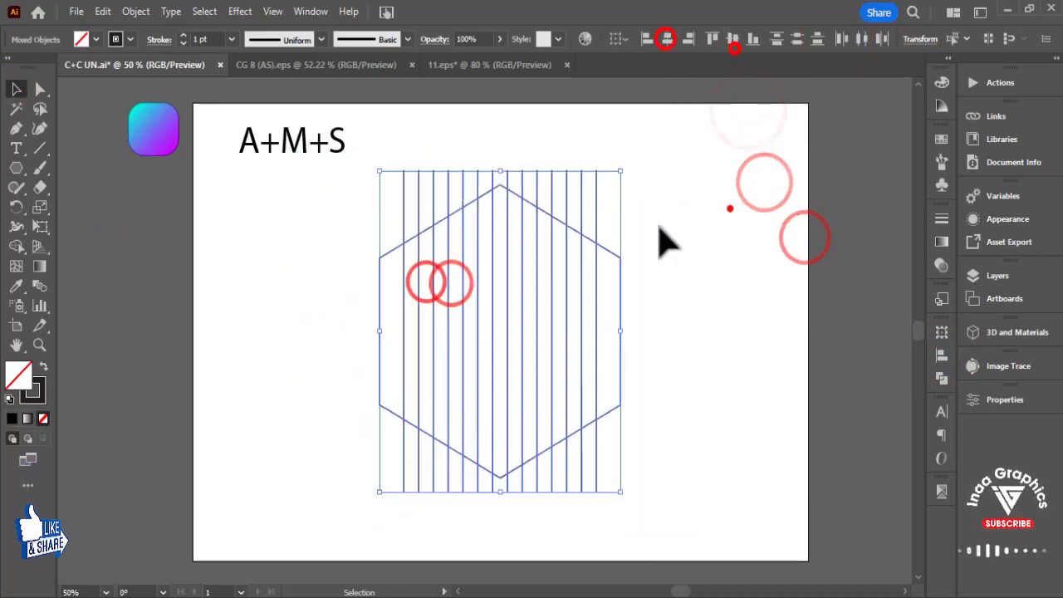
{"action": "left_click", "coordinate": [729, 209]}
{"action": "left_click", "coordinate": [612, 266]}
{"action": "left_click_drag", "start_coordinate": [620, 185], "coordinate": [596, 215]}
{"action": "left_click", "coordinate": [685, 257]}
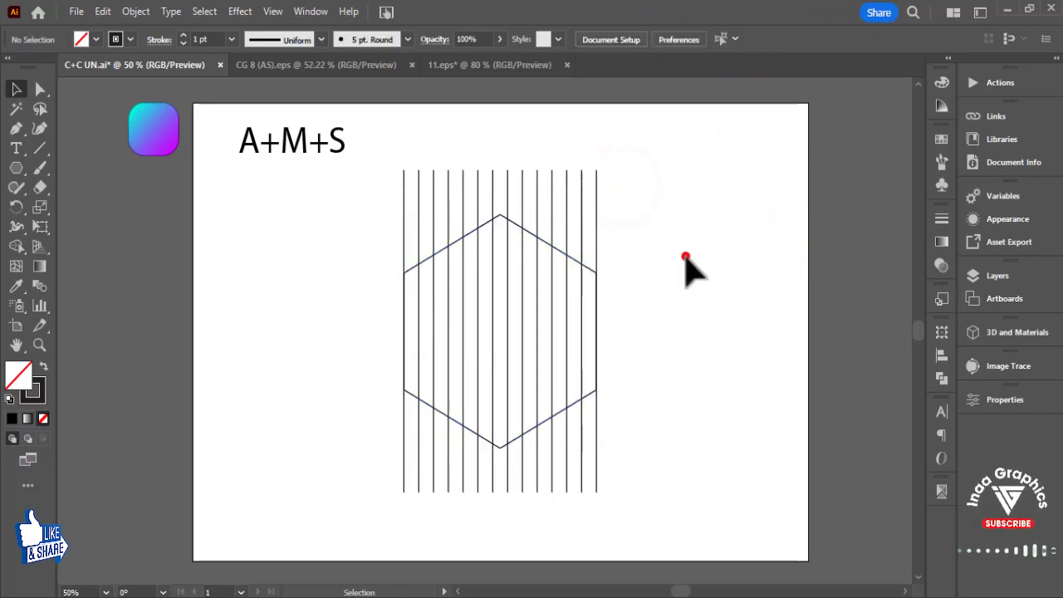
Copy and paste the lines and hexagon in front, then try a -30° rotation and undo it.
{"action": "key", "text": "ctrl+equal"}
{"action": "key", "text": "ctrl+a"}
{"action": "left_click", "coordinate": [102, 11]}
{"action": "left_click", "coordinate": [137, 156]}
{"action": "left_click", "coordinate": [909, 39]}
{"action": "left_click", "coordinate": [815, 107]}
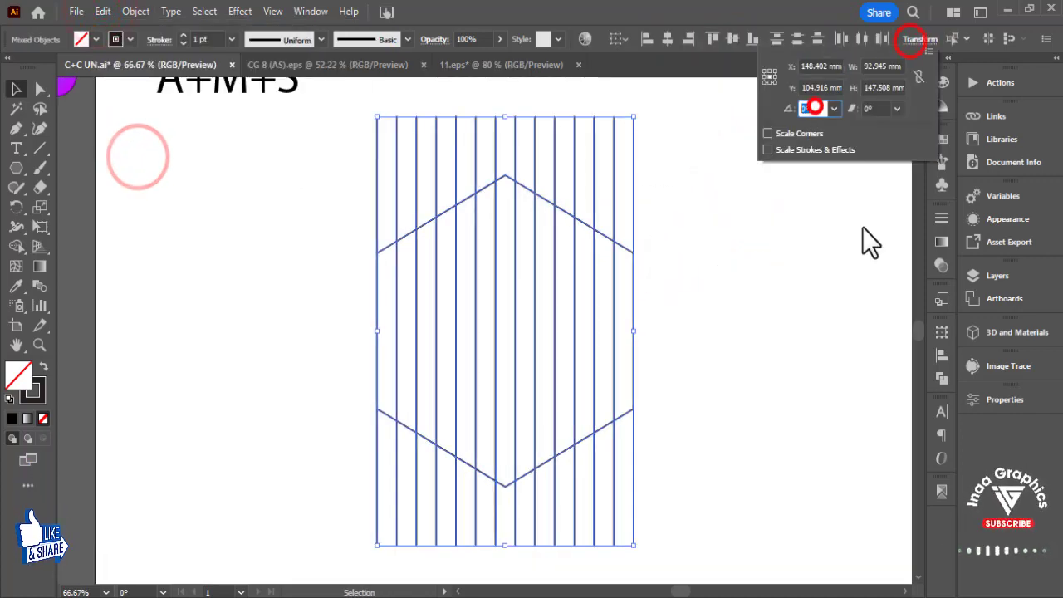
{"action": "type", "text": "-30"}
{"action": "key", "text": "Return"}
{"action": "key", "text": "ctrl+z"}
Rotate the pasted copy of the lines by 60°.
{"action": "left_click", "coordinate": [780, 221]}
{"action": "left_click", "coordinate": [636, 196]}
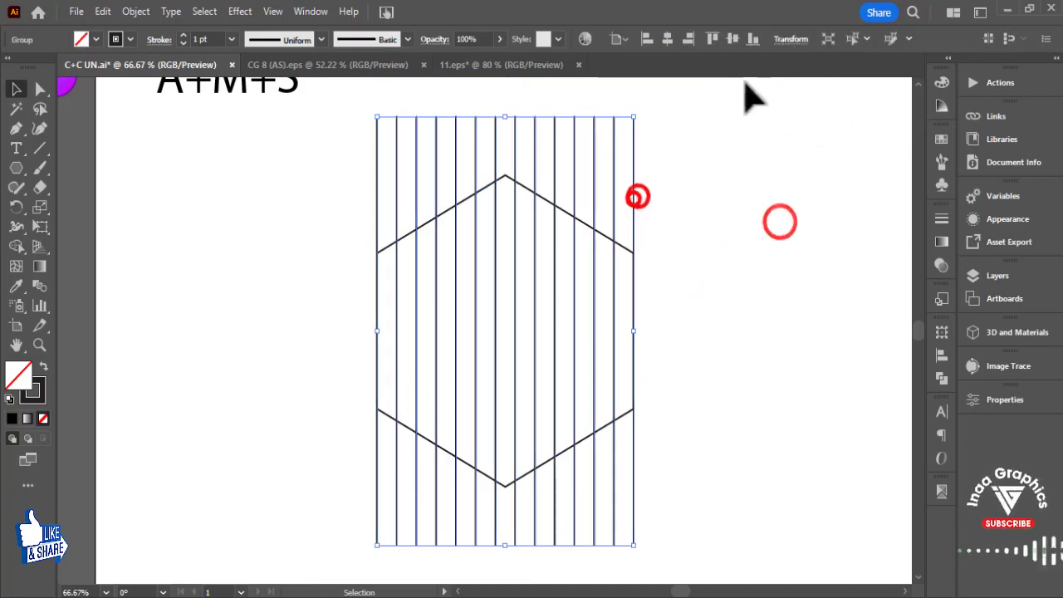
{"action": "left_click", "coordinate": [791, 39]}
{"action": "left_click", "coordinate": [683, 107]}
{"action": "type", "text": "60"}
{"action": "key", "text": "alt+Return"}
{"action": "left_click", "coordinate": [822, 266]}
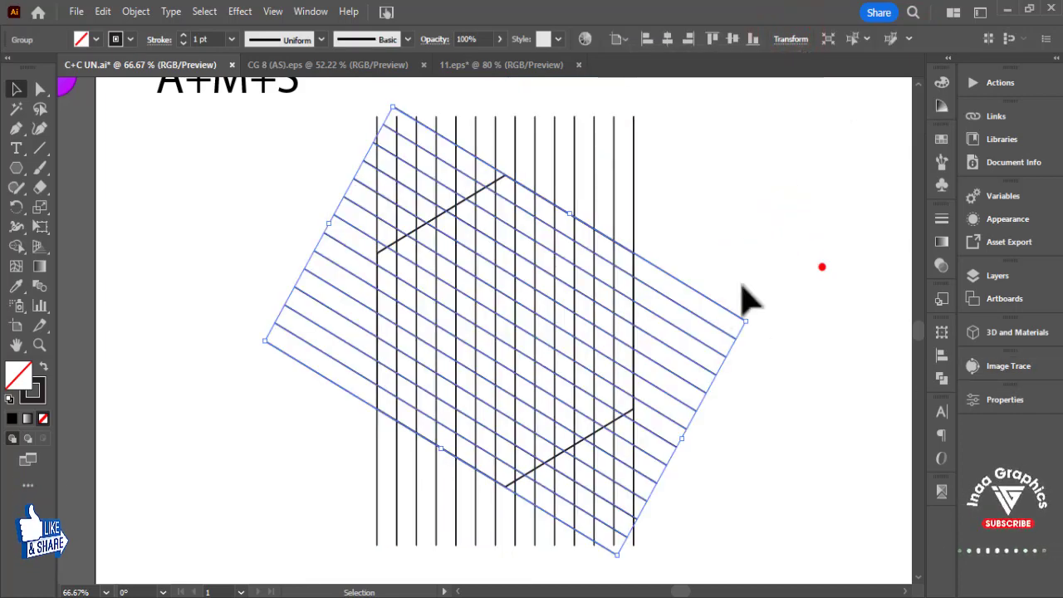
Paste another copy of the rotated lines and reflect it so it crosses the others.
{"action": "left_click", "coordinate": [103, 11]}
{"action": "left_click", "coordinate": [142, 158]}
{"action": "left_click", "coordinate": [1005, 399]}
{"action": "left_click", "coordinate": [886, 187]}
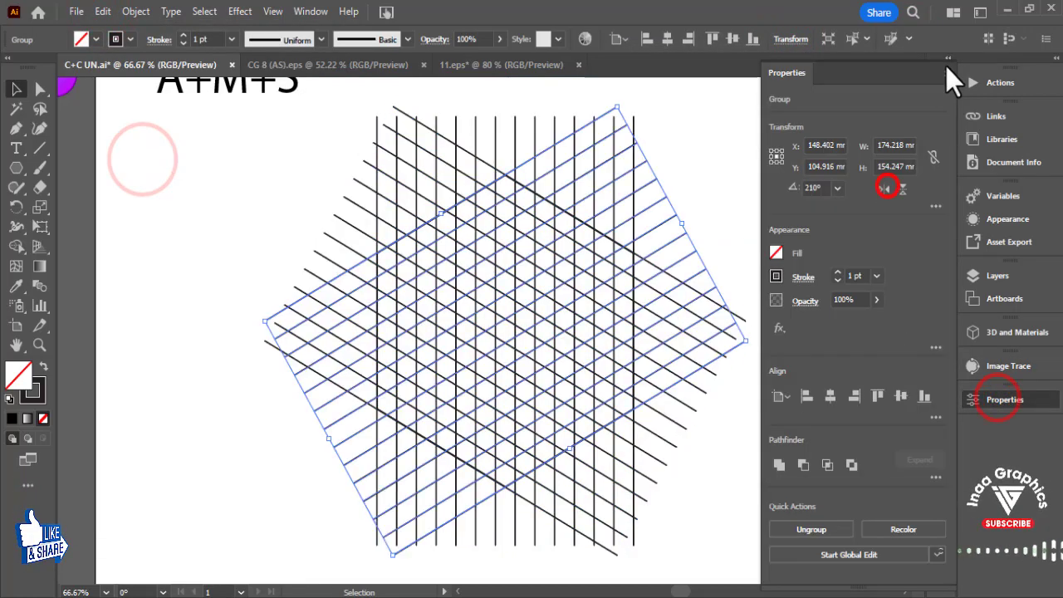
{"action": "left_click", "coordinate": [950, 79]}
{"action": "left_click", "coordinate": [769, 193]}
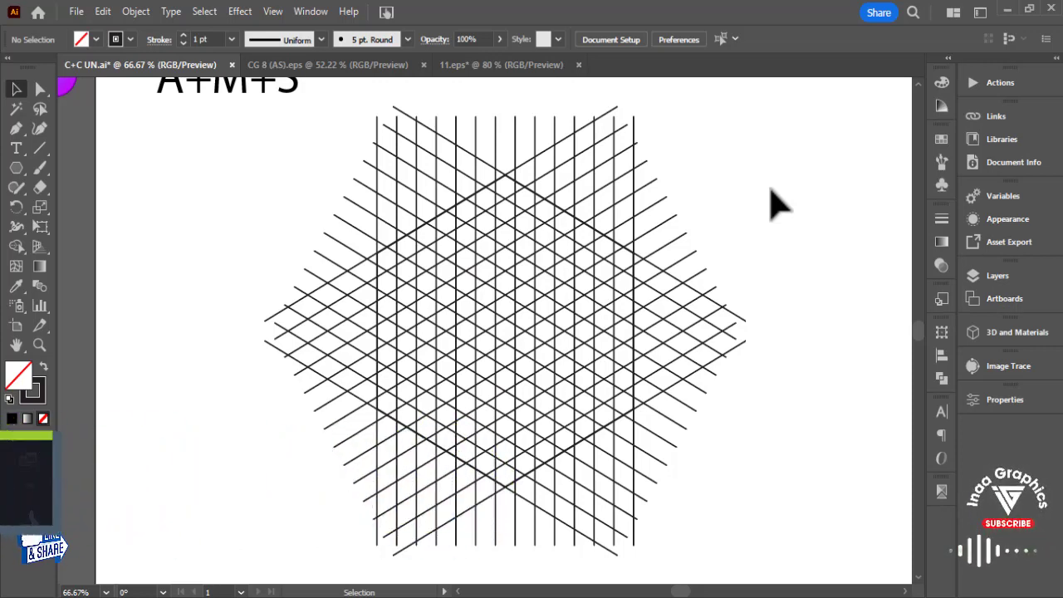
{"action": "left_click", "coordinate": [750, 223]}
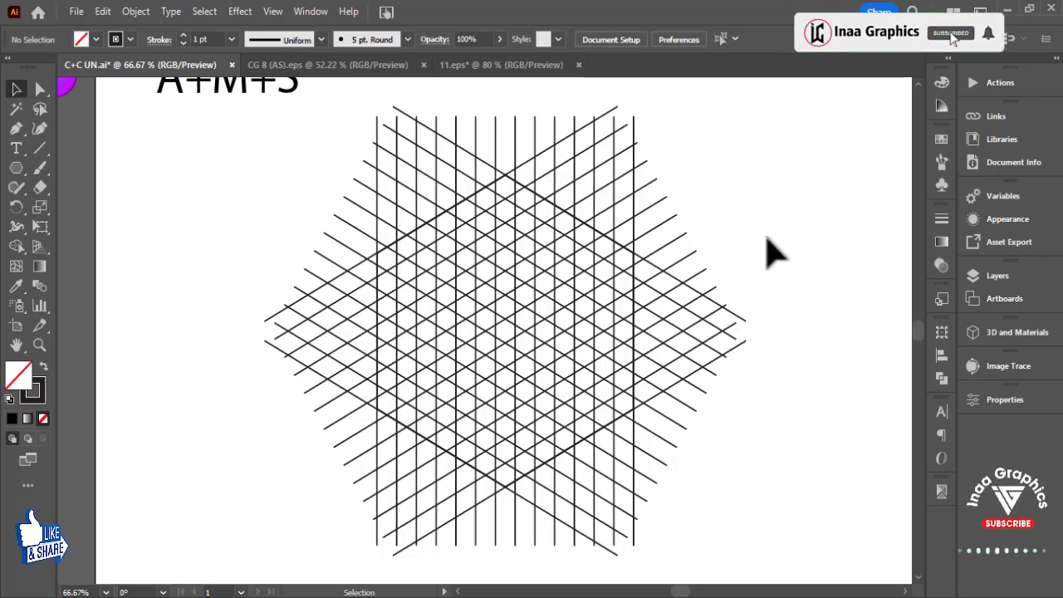
Set all grid lines to a 0.75 pt stroke, then zoom in and reposition the view.
{"action": "left_click_drag", "start_coordinate": [770, 209], "coordinate": [161, 341]}
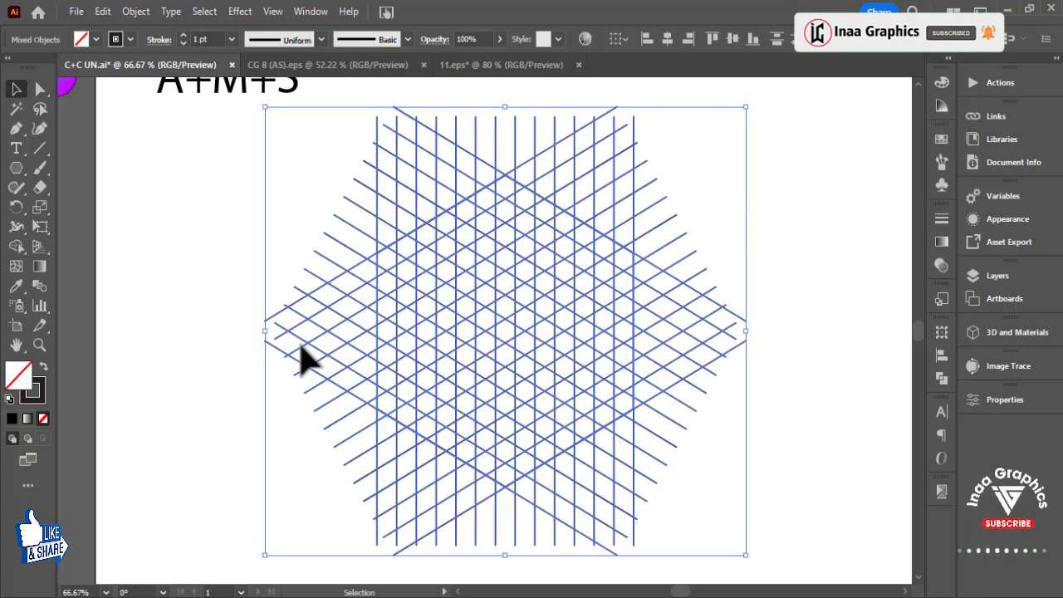
{"action": "left_click", "coordinate": [183, 43]}
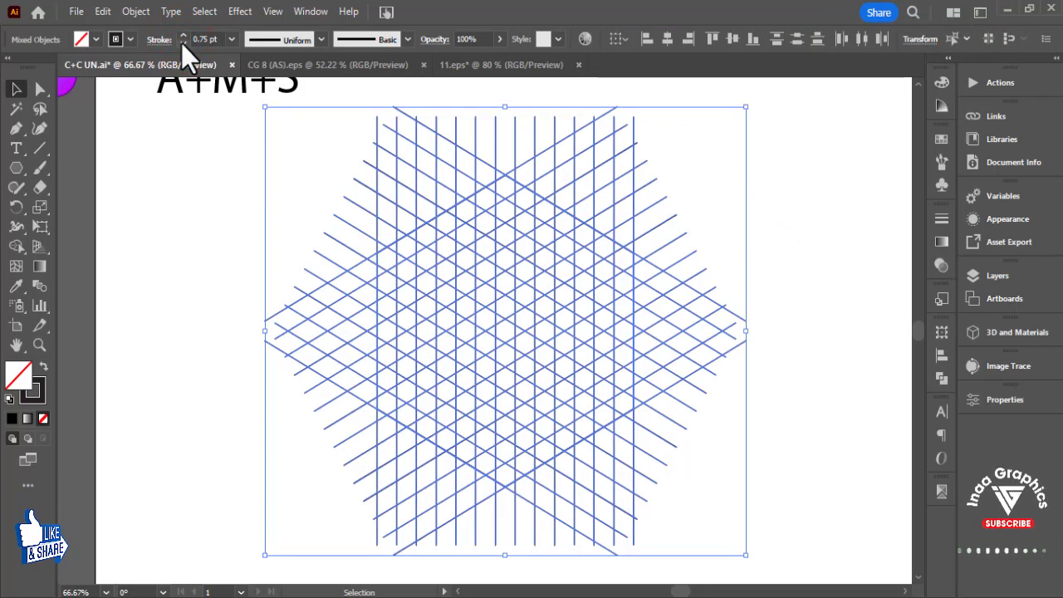
{"action": "key", "text": "ctrl+plus"}
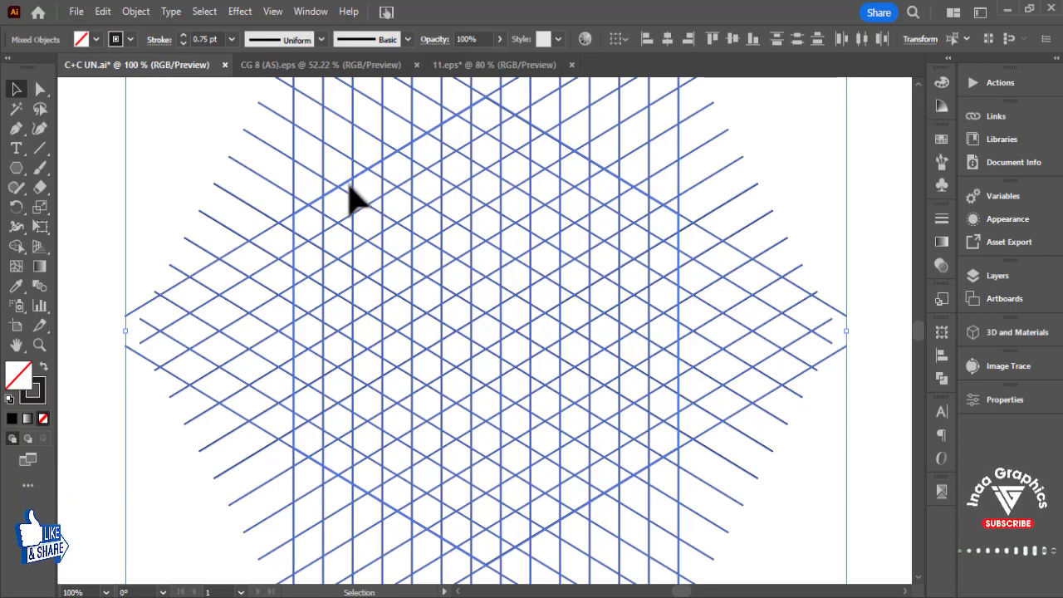
{"action": "mouse_move", "coordinate": [310, 171]}
{"action": "left_mouse_down"}
{"action": "mouse_move", "coordinate": [489, 444]}
{"action": "mouse_move", "coordinate": [484, 374]}
{"action": "left_mouse_up"}
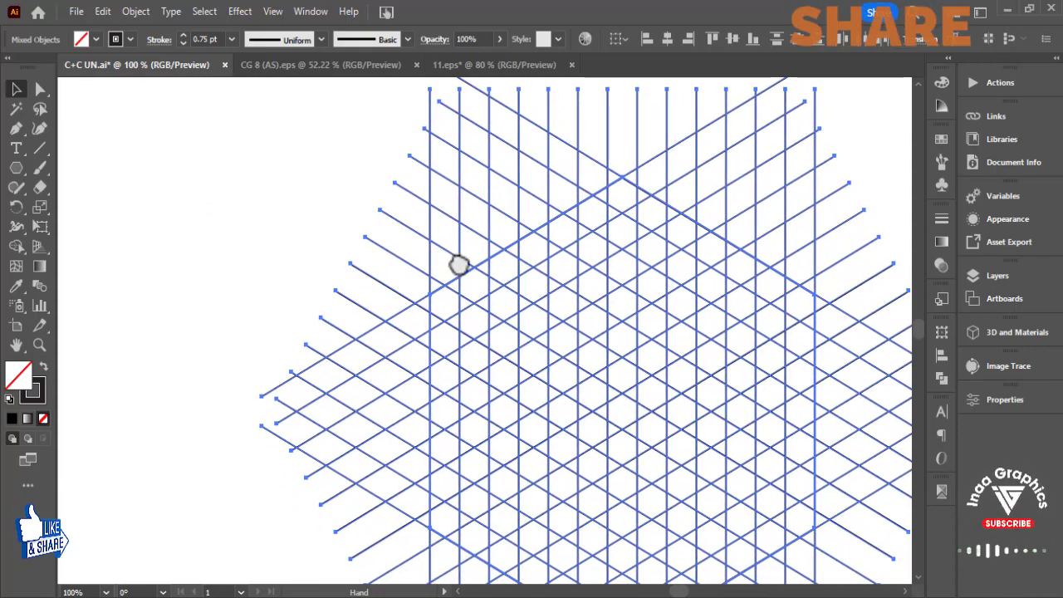
{"action": "mouse_move", "coordinate": [484, 373]}
{"action": "left_mouse_down"}
{"action": "mouse_move", "coordinate": [512, 414]}
{"action": "mouse_move", "coordinate": [426, 195]}
{"action": "mouse_move", "coordinate": [569, 337]}
{"action": "mouse_move", "coordinate": [465, 299]}
{"action": "mouse_move", "coordinate": [500, 368]}
{"action": "mouse_move", "coordinate": [375, 107]}
{"action": "mouse_move", "coordinate": [315, 159]}
{"action": "left_mouse_up"}
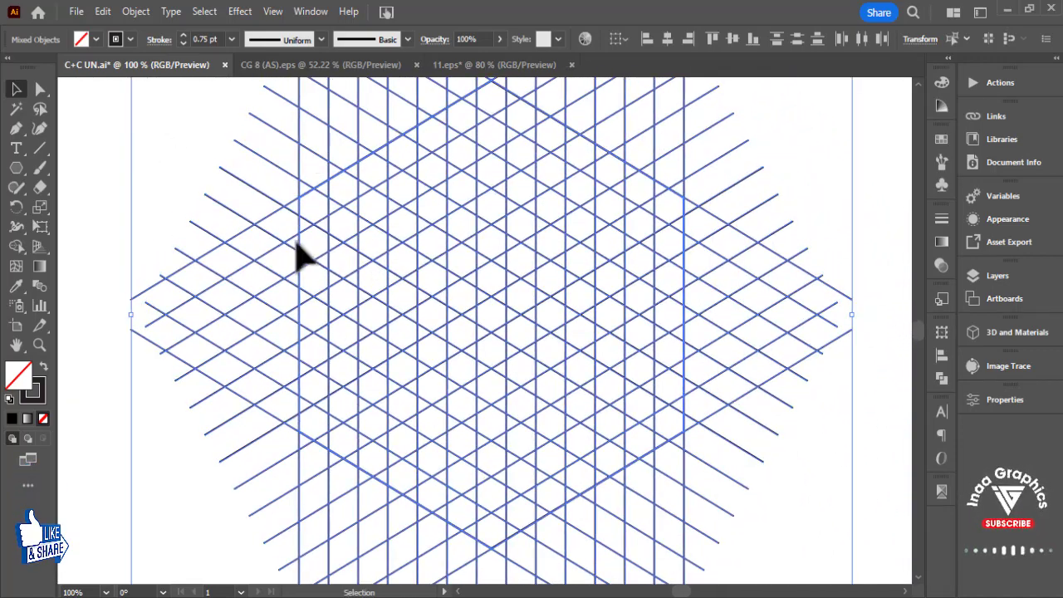
Switch to Shape Builder with a black fill, merging a first column strip then undoing it.
{"action": "left_click", "coordinate": [15, 246]}
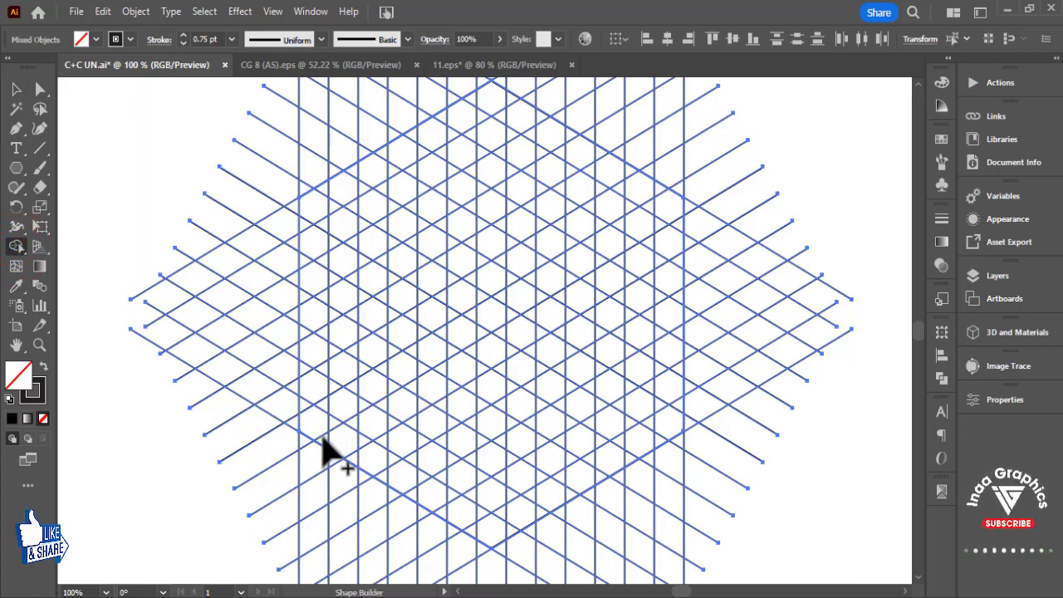
{"action": "left_click_drag", "start_coordinate": [322, 436], "coordinate": [321, 362]}
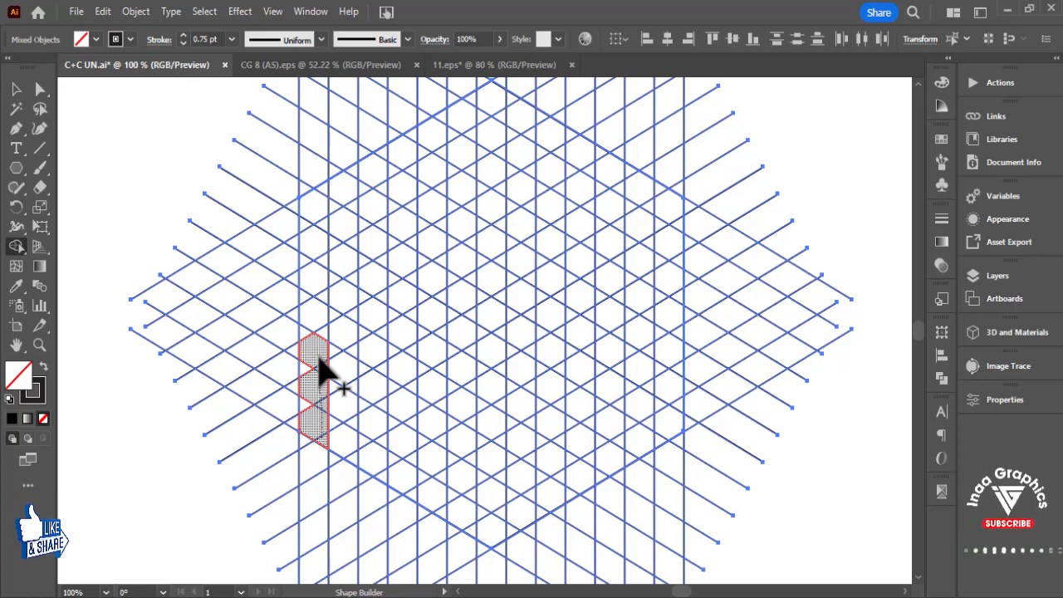
{"action": "mouse_move", "coordinate": [319, 358]}
{"action": "left_mouse_down"}
{"action": "mouse_move", "coordinate": [318, 204]}
{"action": "mouse_move", "coordinate": [321, 427]}
{"action": "left_mouse_up"}
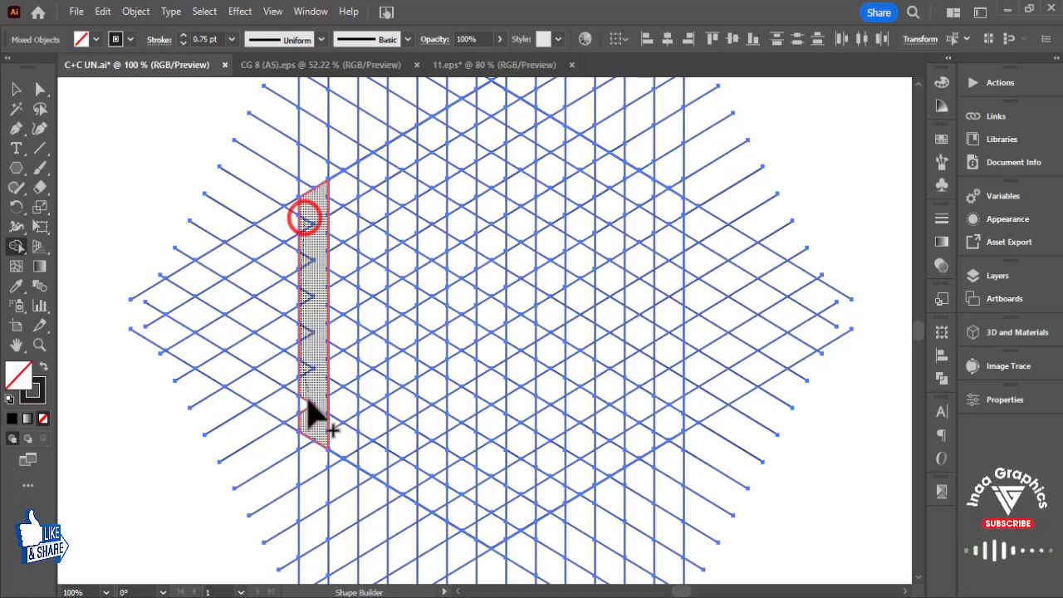
{"action": "left_click", "coordinate": [96, 40]}
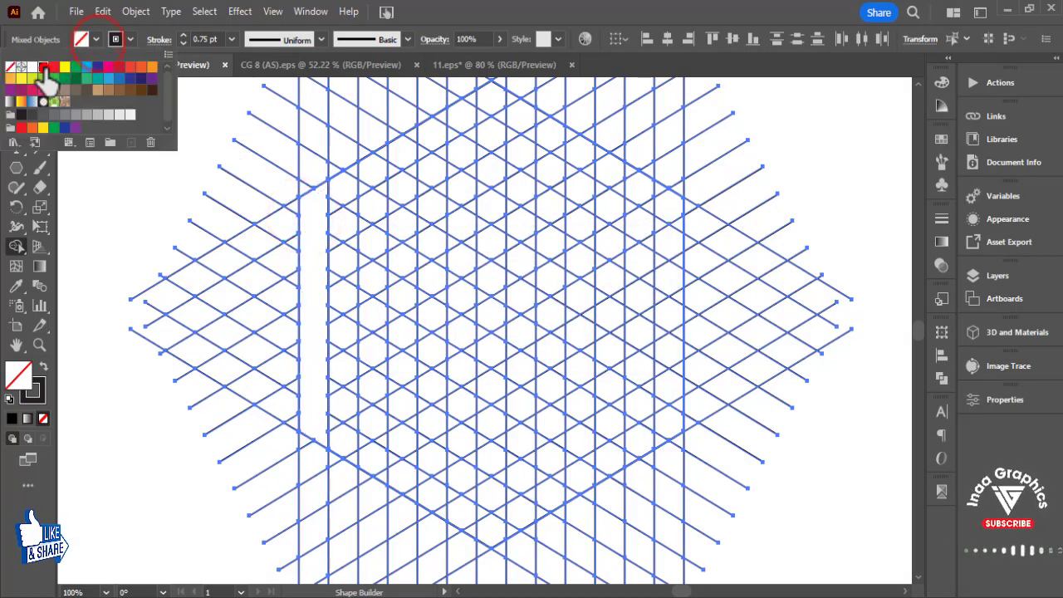
{"action": "left_click", "coordinate": [42, 67]}
{"action": "left_click", "coordinate": [311, 237]}
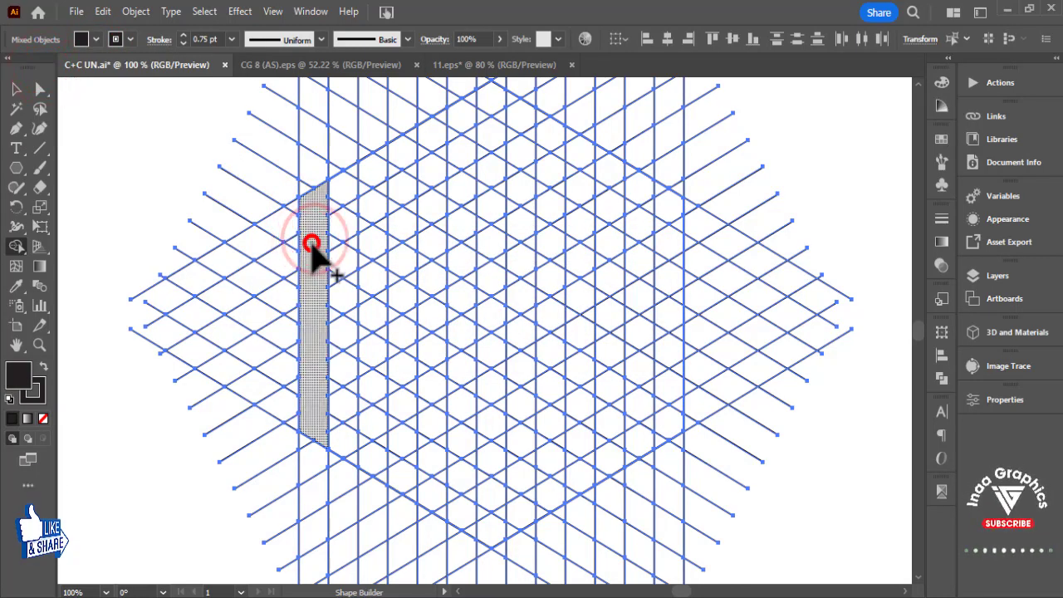
{"action": "left_click", "coordinate": [312, 241]}
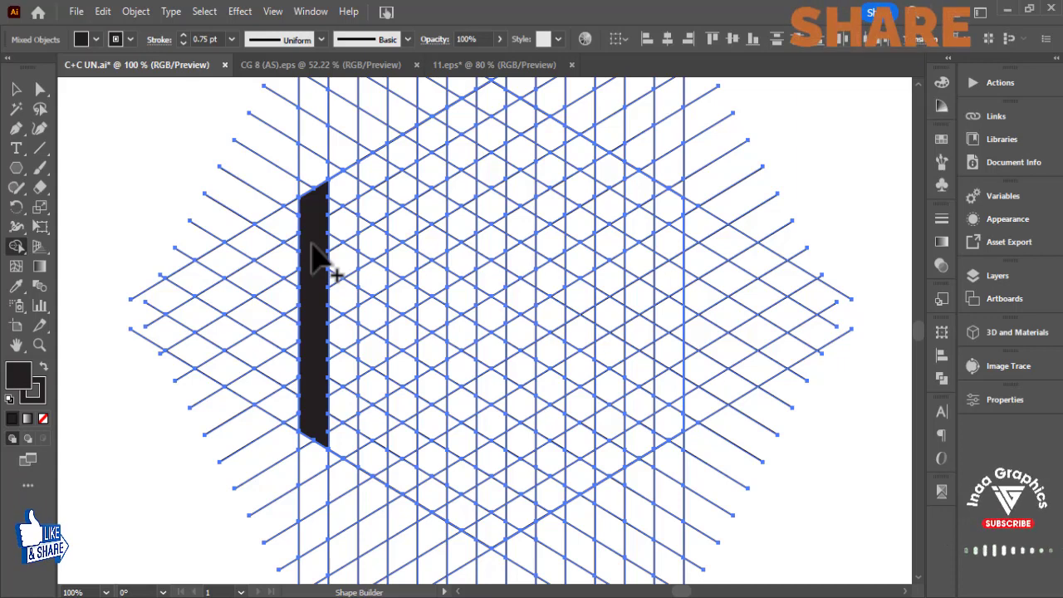
{"action": "key", "text": "ctrl+z"}
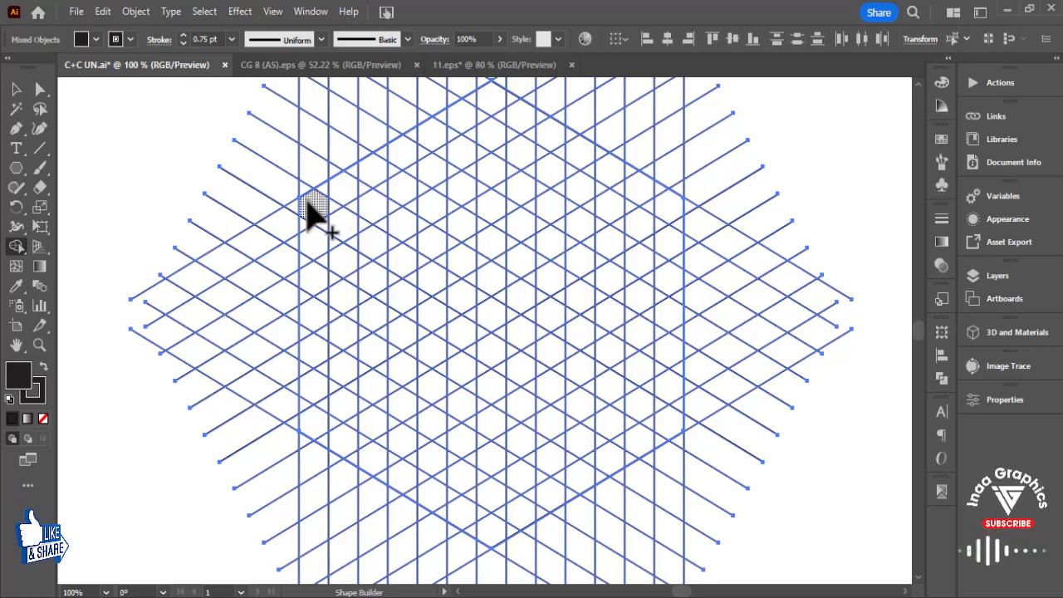
Merge the left, diagonal, middle and right column cells into the black M.
{"action": "mouse_move", "coordinate": [312, 234]}
{"action": "left_mouse_down"}
{"action": "mouse_move", "coordinate": [310, 397]}
{"action": "mouse_move", "coordinate": [320, 425]}
{"action": "mouse_move", "coordinate": [308, 234]}
{"action": "mouse_move", "coordinate": [373, 272]}
{"action": "mouse_move", "coordinate": [376, 457]}
{"action": "left_mouse_up"}
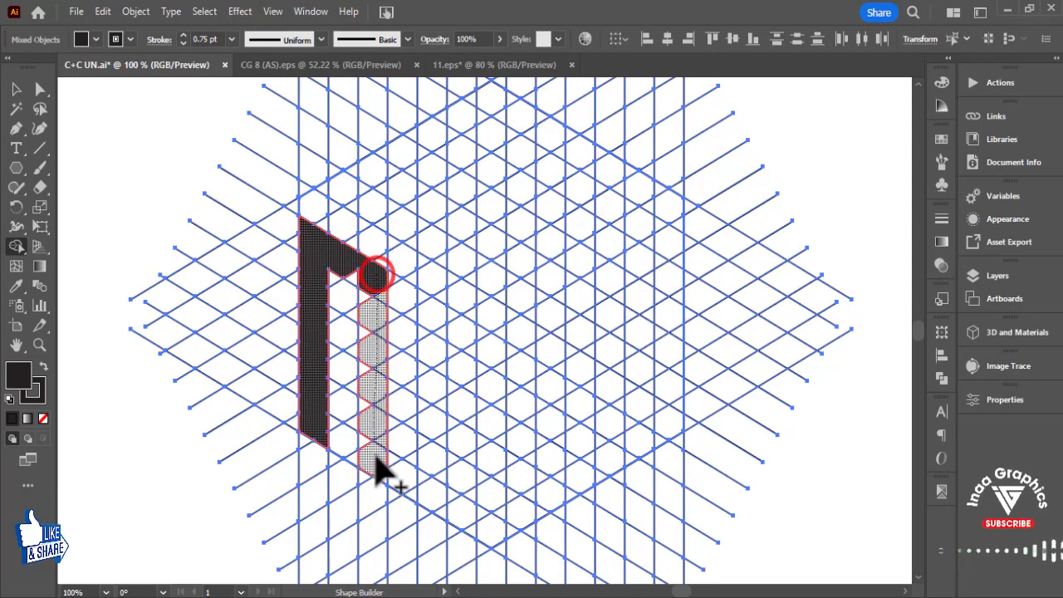
{"action": "left_click_drag", "start_coordinate": [372, 357], "coordinate": [383, 282]}
{"action": "mouse_move", "coordinate": [440, 319]}
{"action": "left_mouse_down"}
{"action": "mouse_move", "coordinate": [433, 442]}
{"action": "mouse_move", "coordinate": [459, 455]}
{"action": "left_mouse_up"}
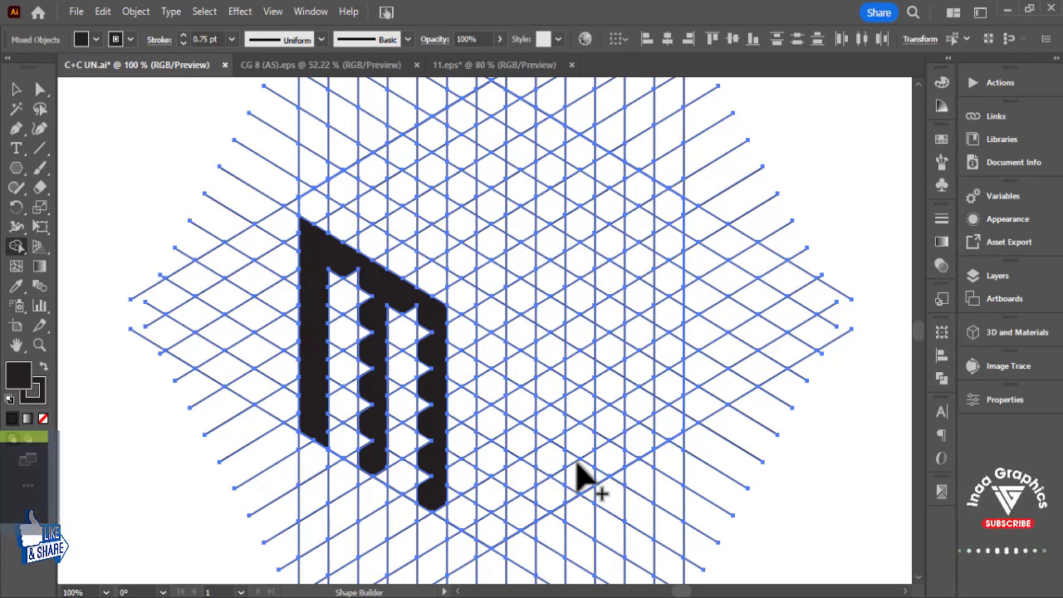
{"action": "mouse_move", "coordinate": [344, 265]}
{"action": "left_mouse_down"}
{"action": "mouse_move", "coordinate": [372, 309]}
{"action": "mouse_move", "coordinate": [373, 436]}
{"action": "left_mouse_up"}
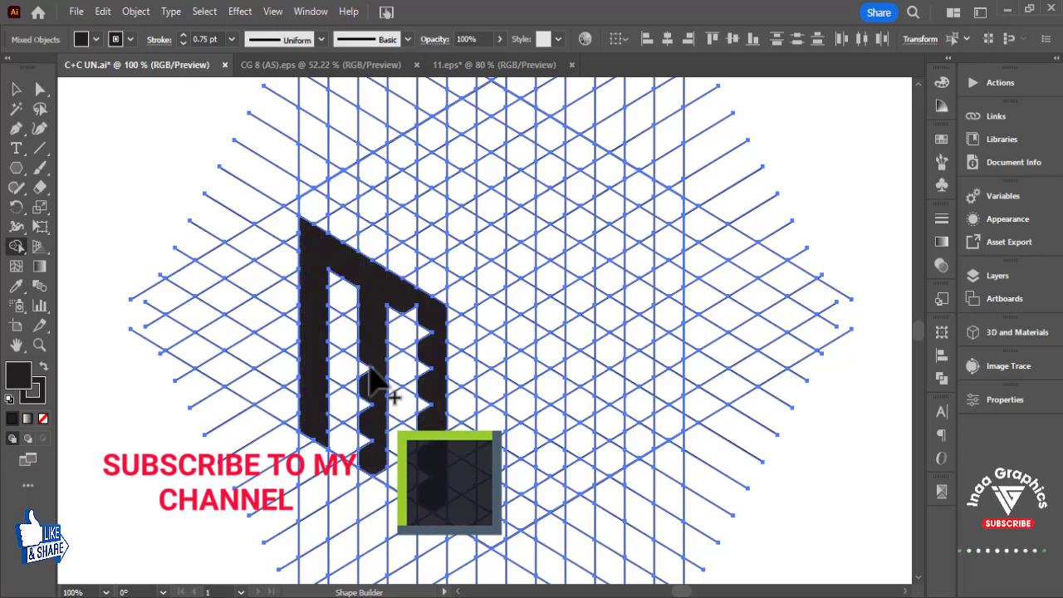
{"action": "left_click_drag", "start_coordinate": [368, 355], "coordinate": [386, 492]}
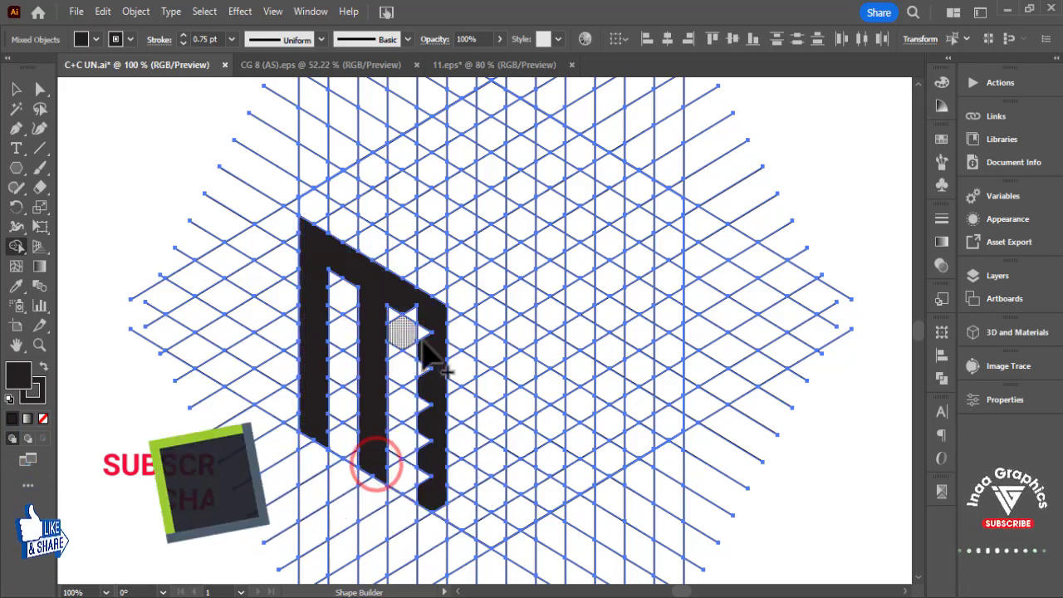
{"action": "left_click_drag", "start_coordinate": [430, 324], "coordinate": [444, 515]}
{"action": "left_click", "coordinate": [442, 506]}
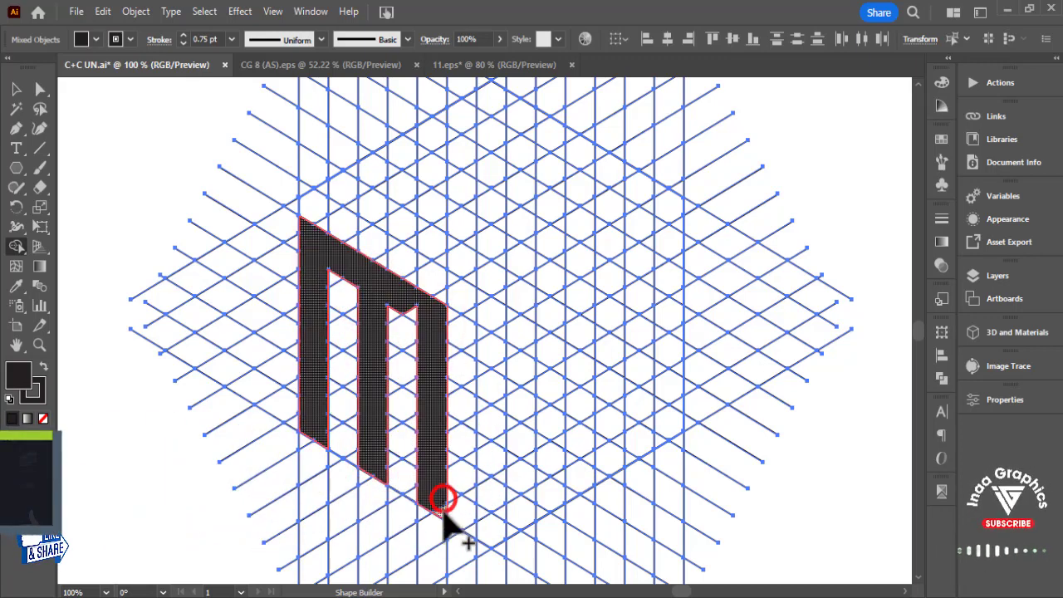
{"action": "left_click", "coordinate": [412, 302]}
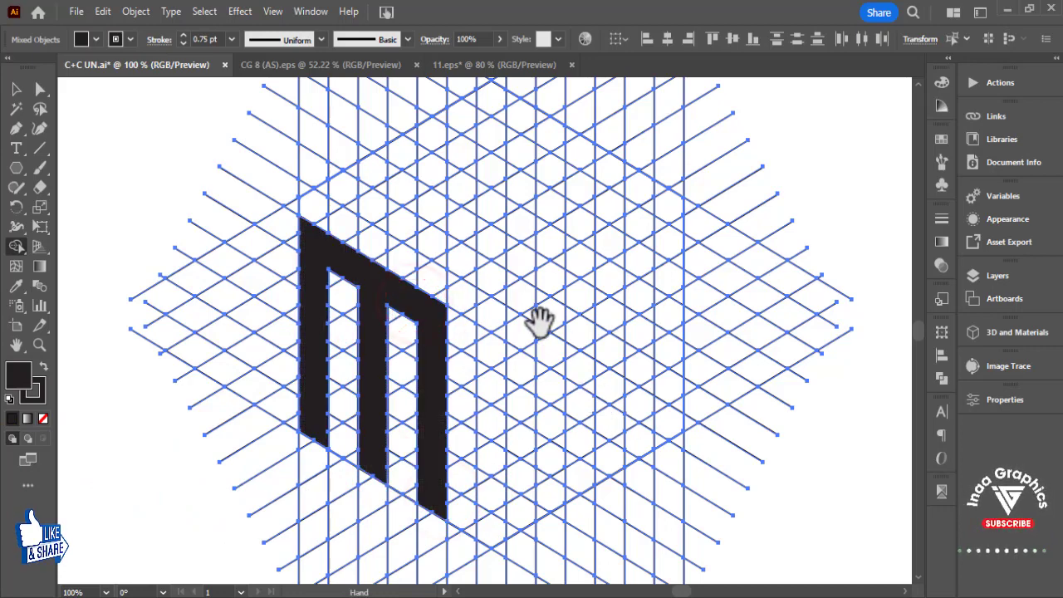
Merge a diagonal strip into the S's top bar, then undo a wrongly merged S body.
{"action": "mouse_move", "coordinate": [534, 322]}
{"action": "left_mouse_down"}
{"action": "mouse_move", "coordinate": [526, 382]}
{"action": "mouse_move", "coordinate": [507, 324]}
{"action": "mouse_move", "coordinate": [507, 351]}
{"action": "left_mouse_up"}
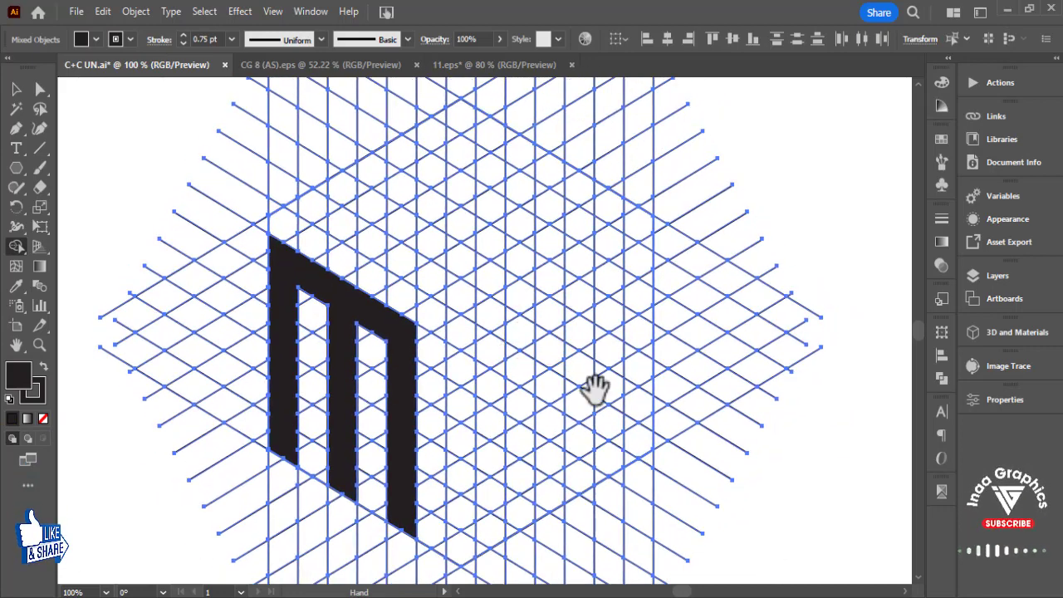
{"action": "left_click_drag", "start_coordinate": [575, 419], "coordinate": [532, 388]}
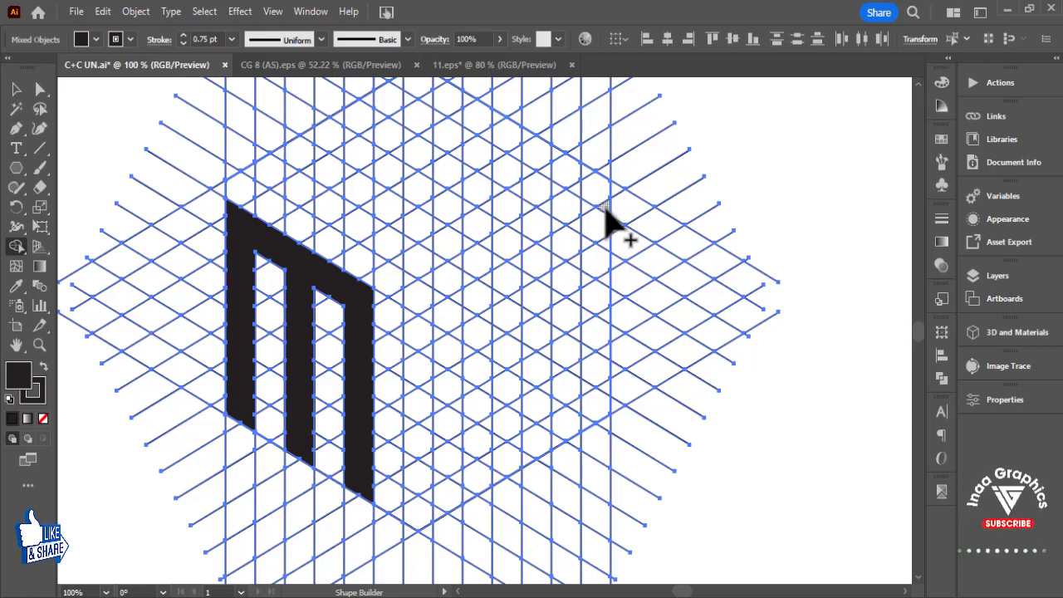
{"action": "left_click_drag", "start_coordinate": [605, 207], "coordinate": [496, 292]}
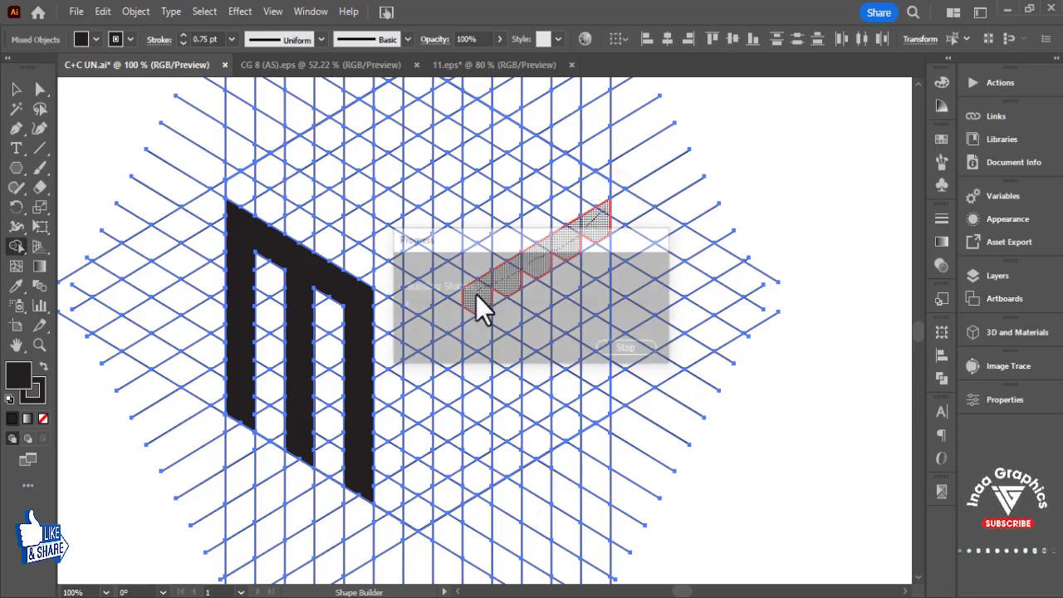
{"action": "left_click_drag", "start_coordinate": [478, 304], "coordinate": [475, 298]}
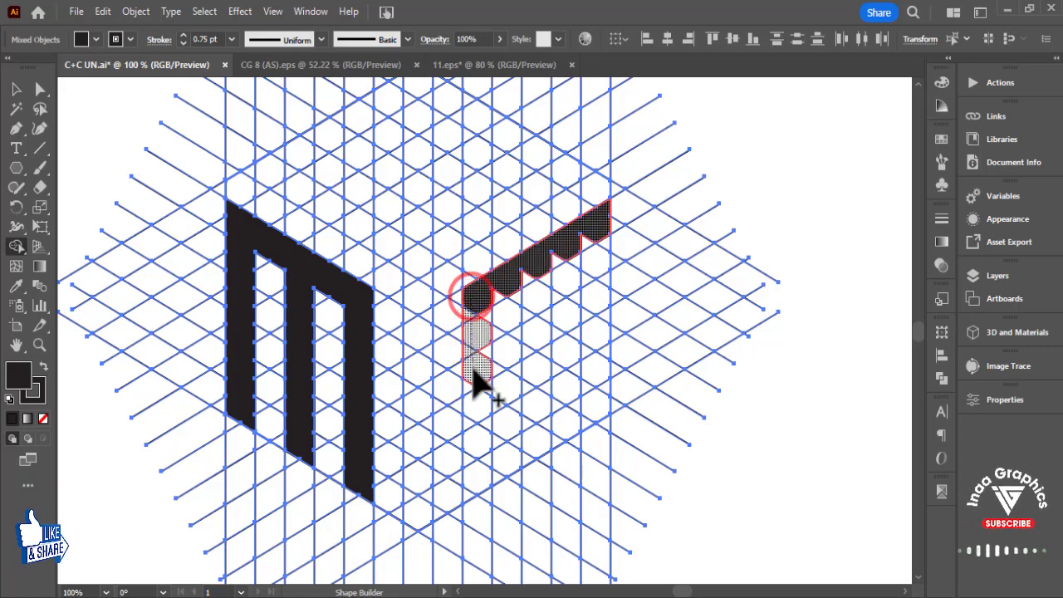
{"action": "mouse_move", "coordinate": [518, 358]}
{"action": "left_mouse_down"}
{"action": "mouse_move", "coordinate": [598, 315]}
{"action": "mouse_move", "coordinate": [596, 398]}
{"action": "left_mouse_up"}
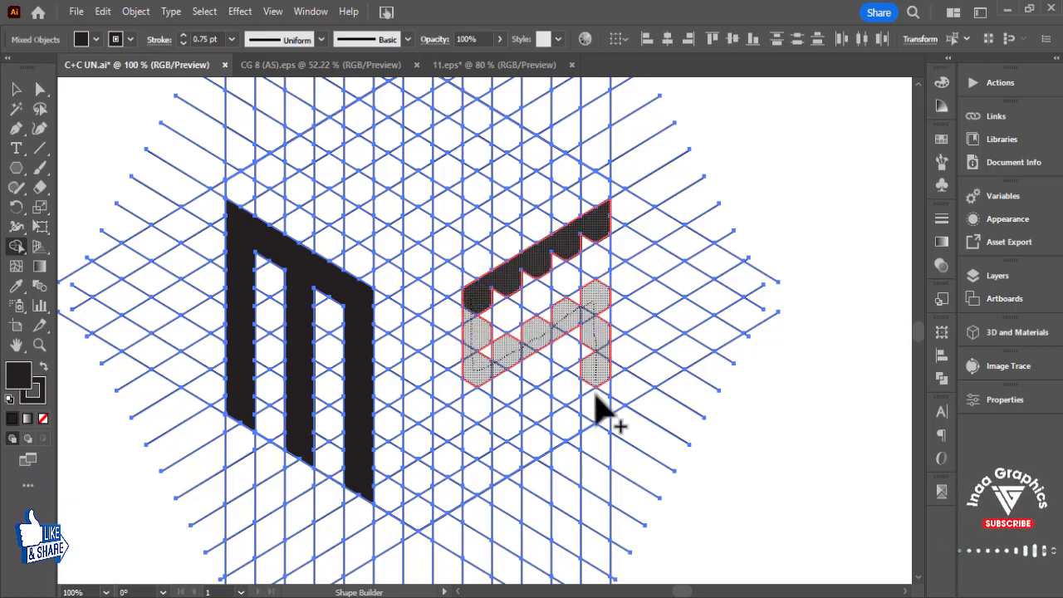
{"action": "left_click_drag", "start_coordinate": [561, 448], "coordinate": [538, 449]}
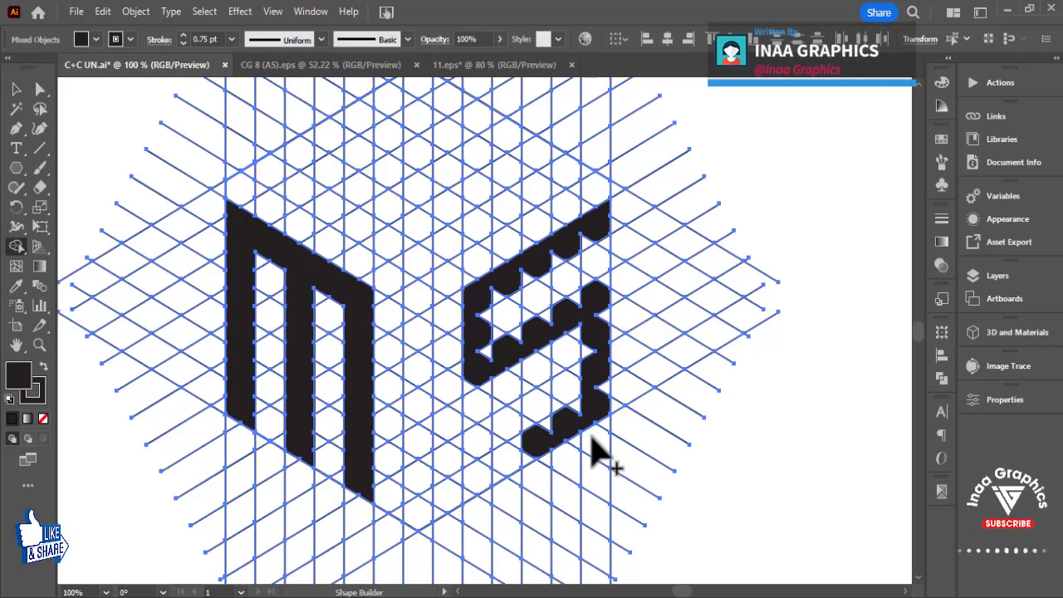
{"action": "key", "text": "ctrl+z"}
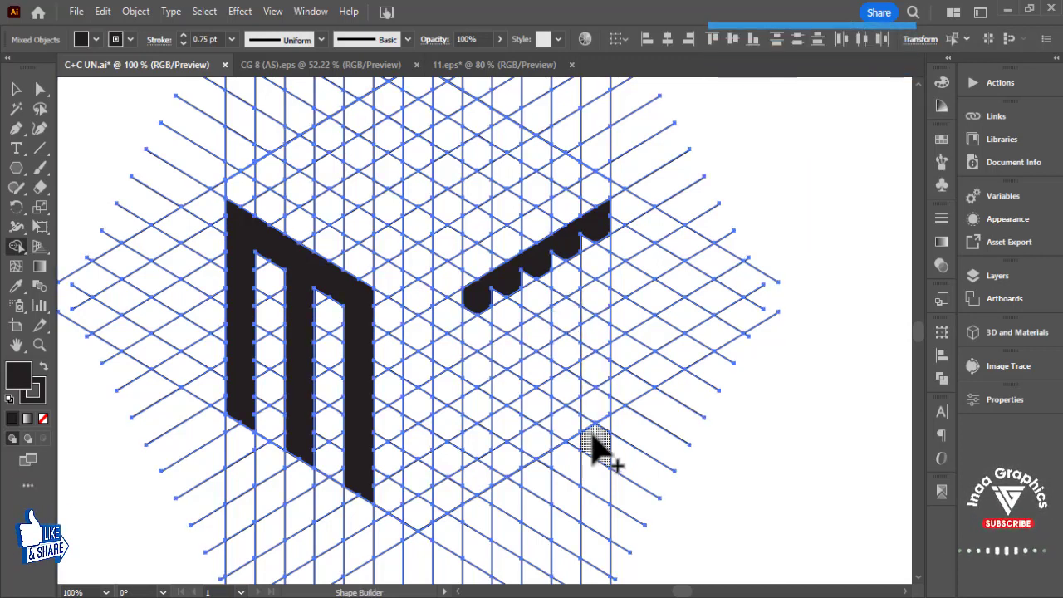
Redraw the S body and fuse the top bar, lower tail and remaining cells into it.
{"action": "left_click_drag", "start_coordinate": [493, 312], "coordinate": [606, 332]}
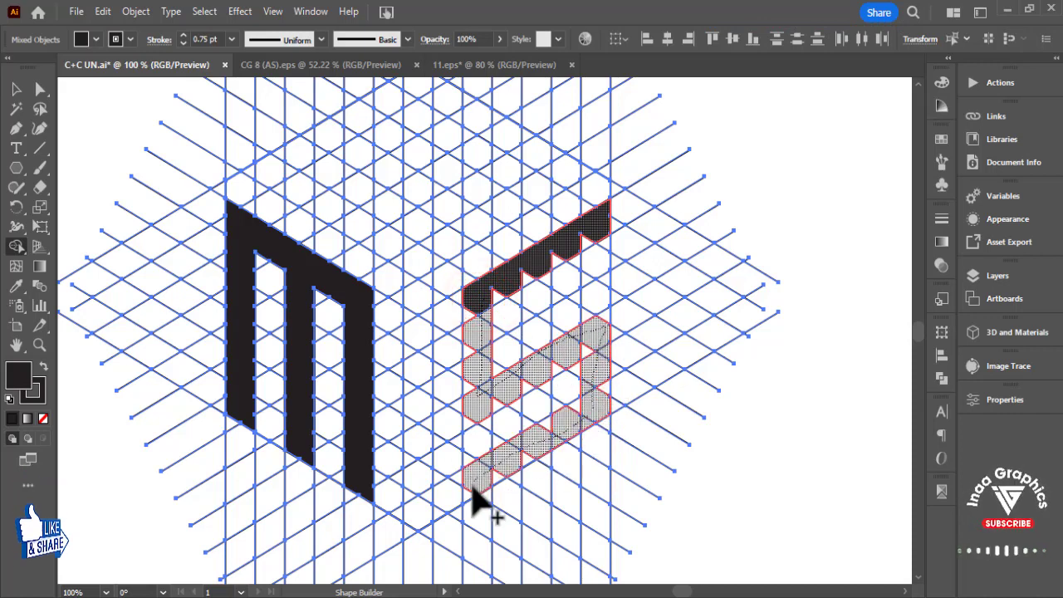
{"action": "left_click_drag", "start_coordinate": [519, 469], "coordinate": [475, 497]}
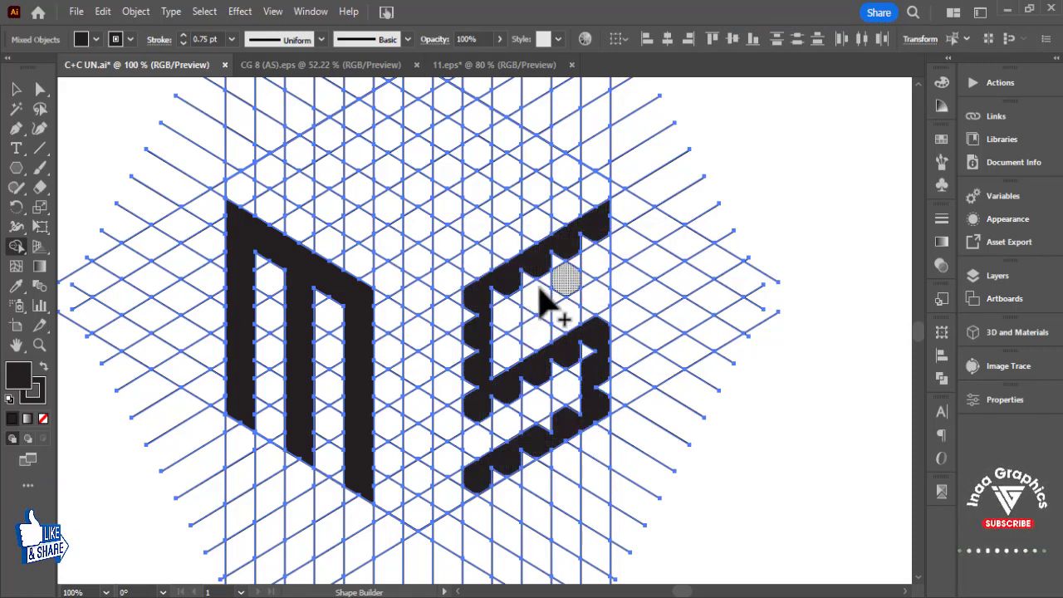
{"action": "mouse_move", "coordinate": [605, 222]}
{"action": "left_mouse_down"}
{"action": "mouse_move", "coordinate": [475, 328]}
{"action": "mouse_move", "coordinate": [472, 387]}
{"action": "mouse_move", "coordinate": [596, 336]}
{"action": "left_mouse_up"}
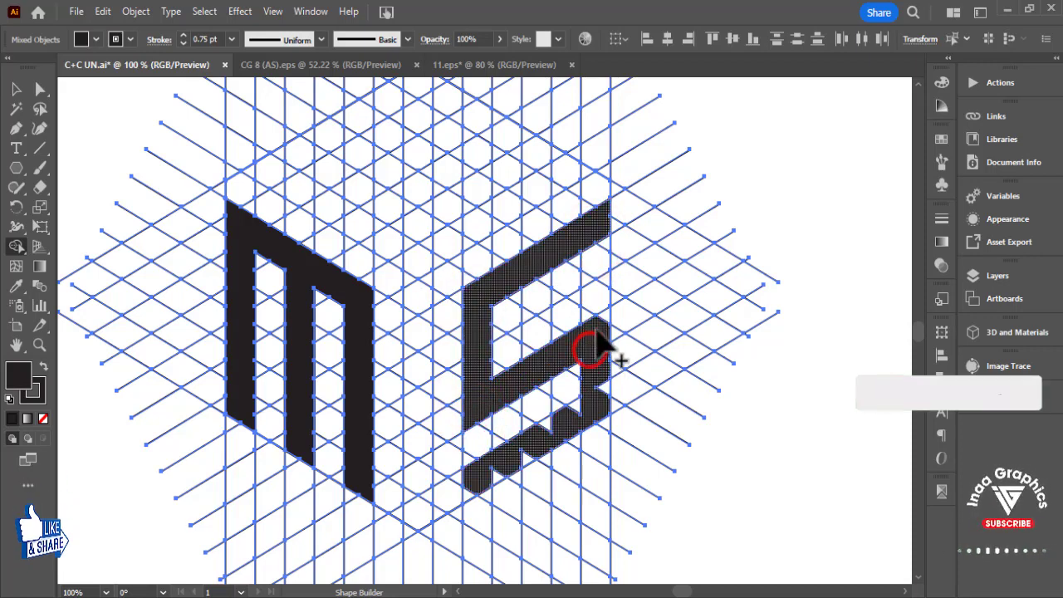
{"action": "mouse_move", "coordinate": [603, 374]}
{"action": "left_mouse_down"}
{"action": "mouse_move", "coordinate": [582, 415]}
{"action": "mouse_move", "coordinate": [470, 500]}
{"action": "left_mouse_up"}
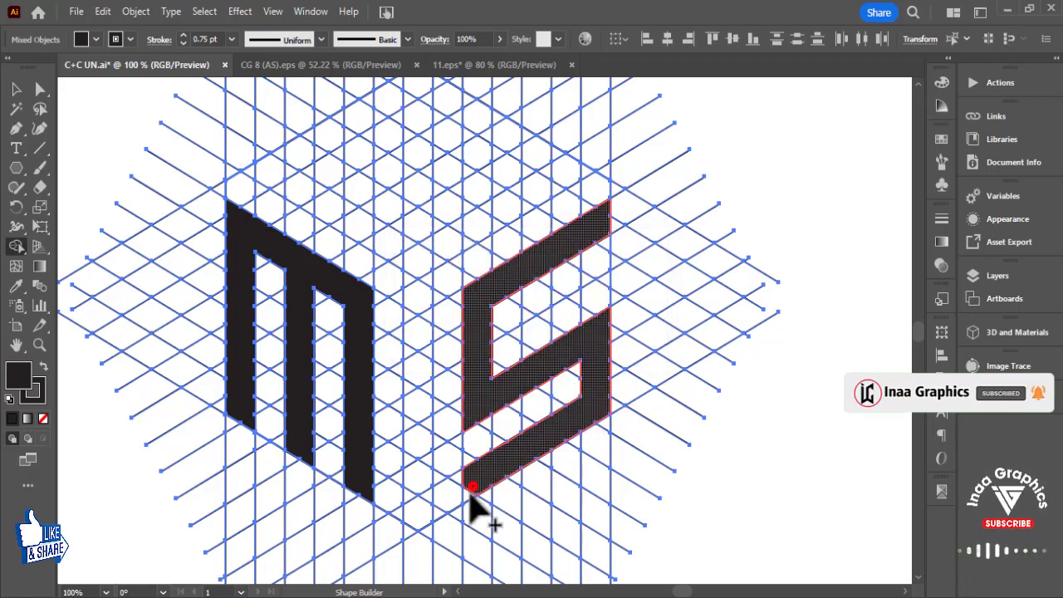
{"action": "left_click_drag", "start_coordinate": [624, 323], "coordinate": [635, 368]}
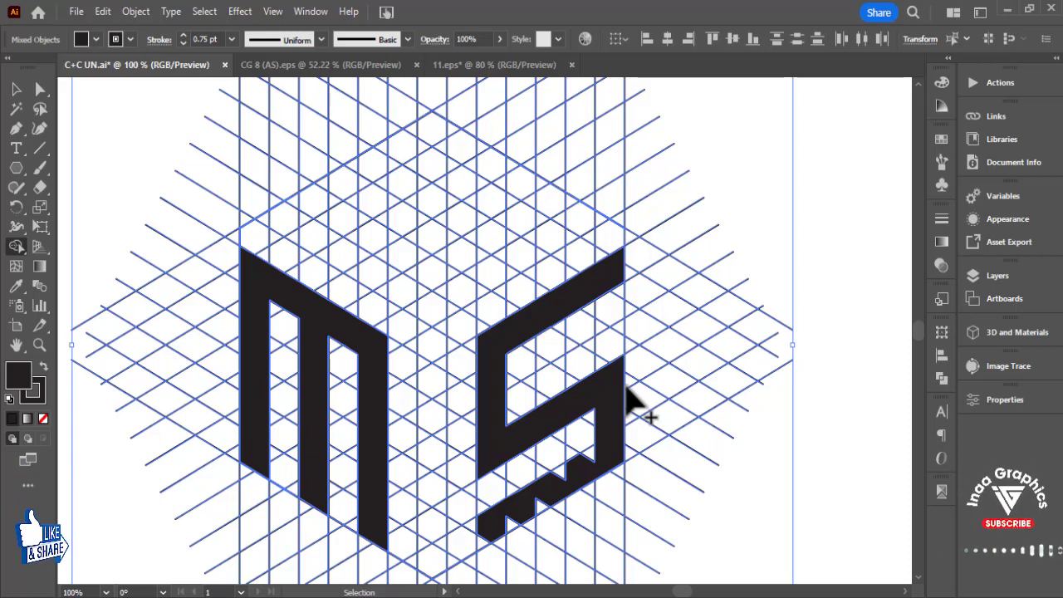
Undo the earlier S and M letters.
{"action": "key", "text": "ctrl+z"}
{"action": "key", "text": "ctrl+z"}
{"action": "key", "text": "ctrl+z"}
{"action": "key", "text": "ctrl+z"}
{"action": "key", "text": "ctrl+z"}
{"action": "key", "text": "ctrl+z"}
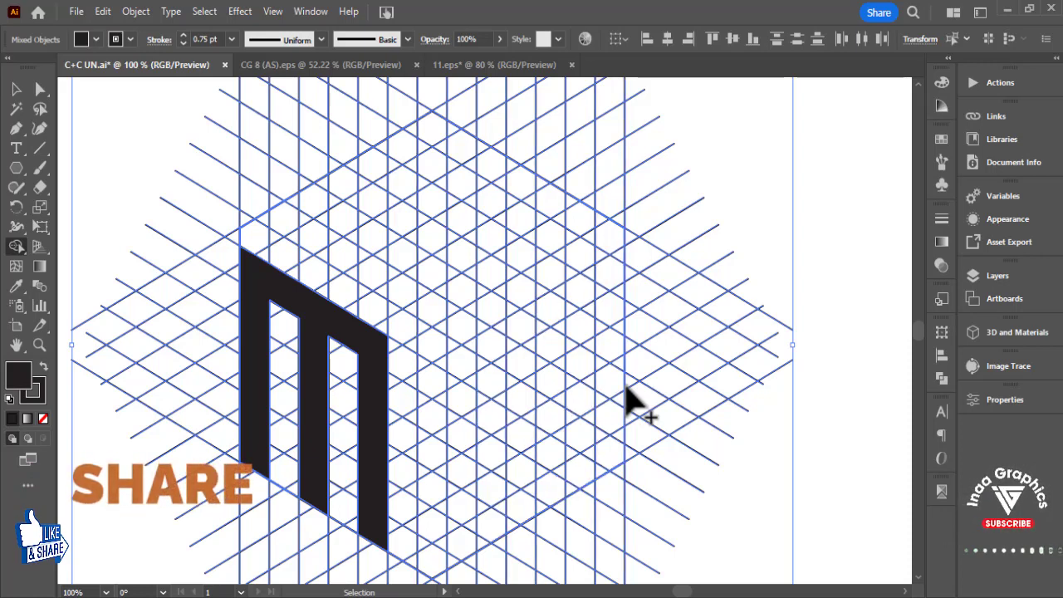
{"action": "key", "text": "ctrl+z"}
{"action": "key", "text": "ctrl+z"}
{"action": "key", "text": "ctrl+z"}
{"action": "key", "text": "ctrl+z"}
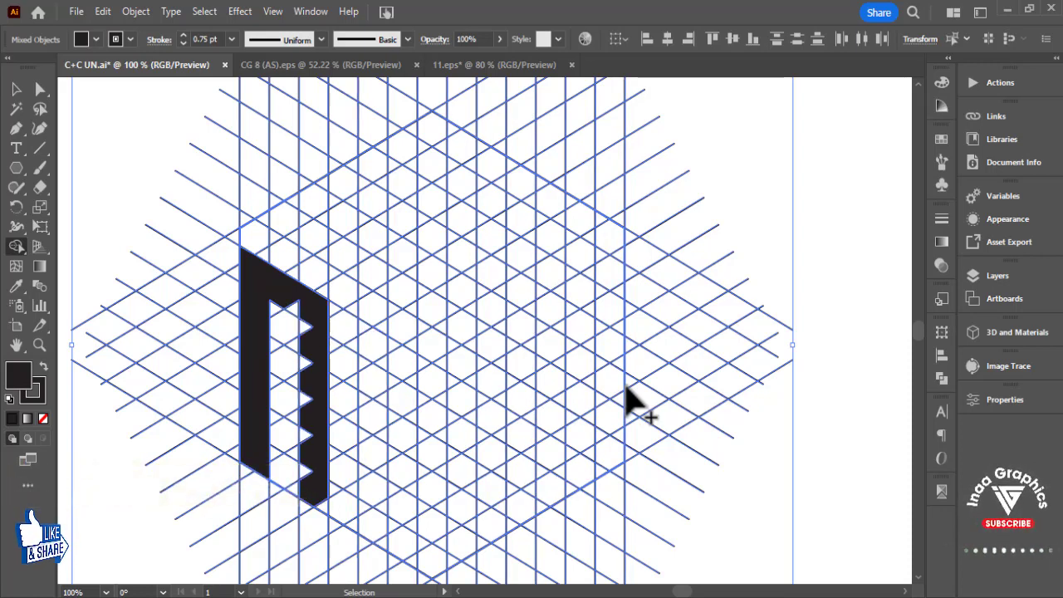
{"action": "key", "text": "ctrl+z"}
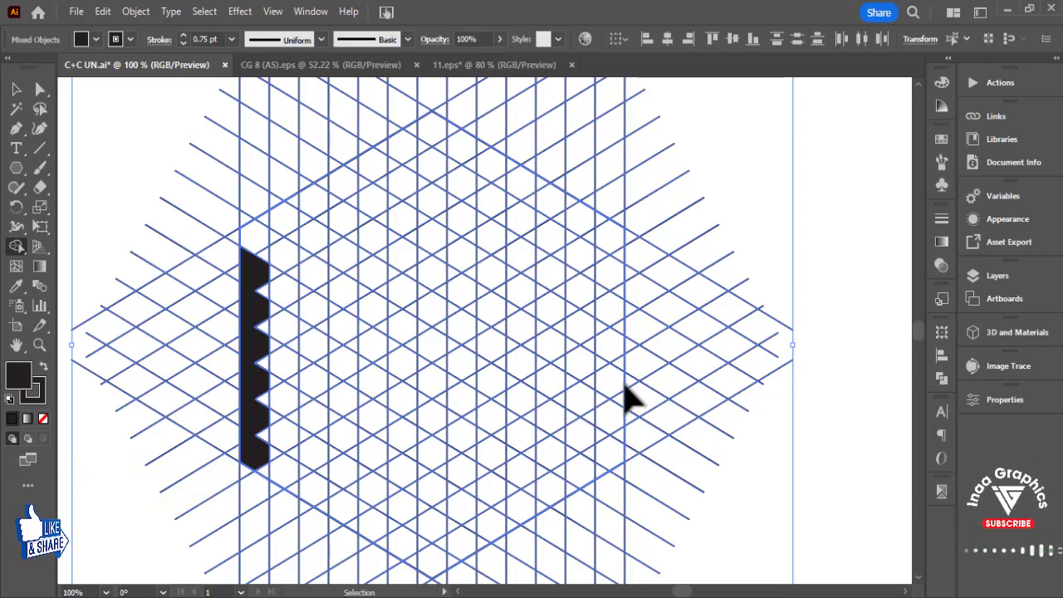
{"action": "key", "text": "ctrl+z"}
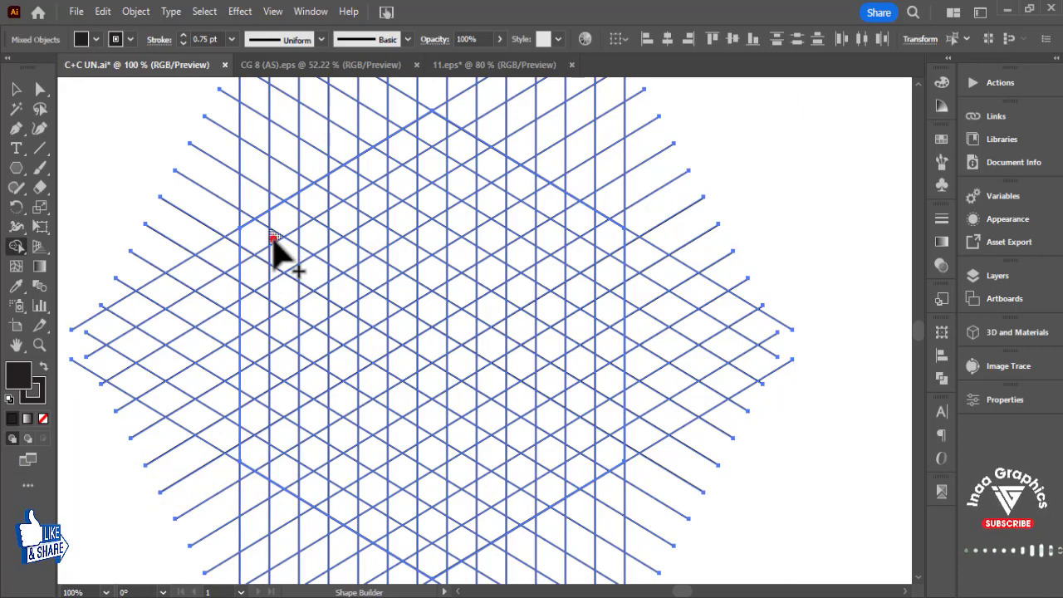
Rebuild the M by merging three vertical columns, their diagonals and the middle gap piece.
{"action": "left_click_drag", "start_coordinate": [274, 237], "coordinate": [286, 492]}
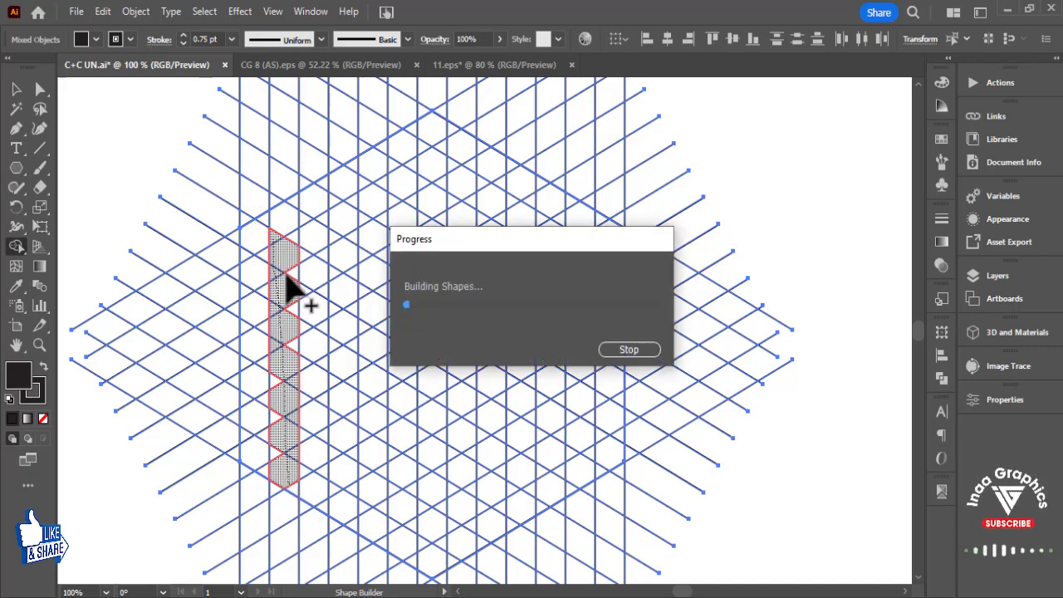
{"action": "mouse_move", "coordinate": [270, 242]}
{"action": "left_mouse_down"}
{"action": "mouse_move", "coordinate": [348, 299]}
{"action": "mouse_move", "coordinate": [337, 480]}
{"action": "left_mouse_up"}
{"action": "mouse_move", "coordinate": [339, 285]}
{"action": "left_mouse_down"}
{"action": "mouse_move", "coordinate": [412, 345]}
{"action": "mouse_move", "coordinate": [406, 469]}
{"action": "left_mouse_up"}
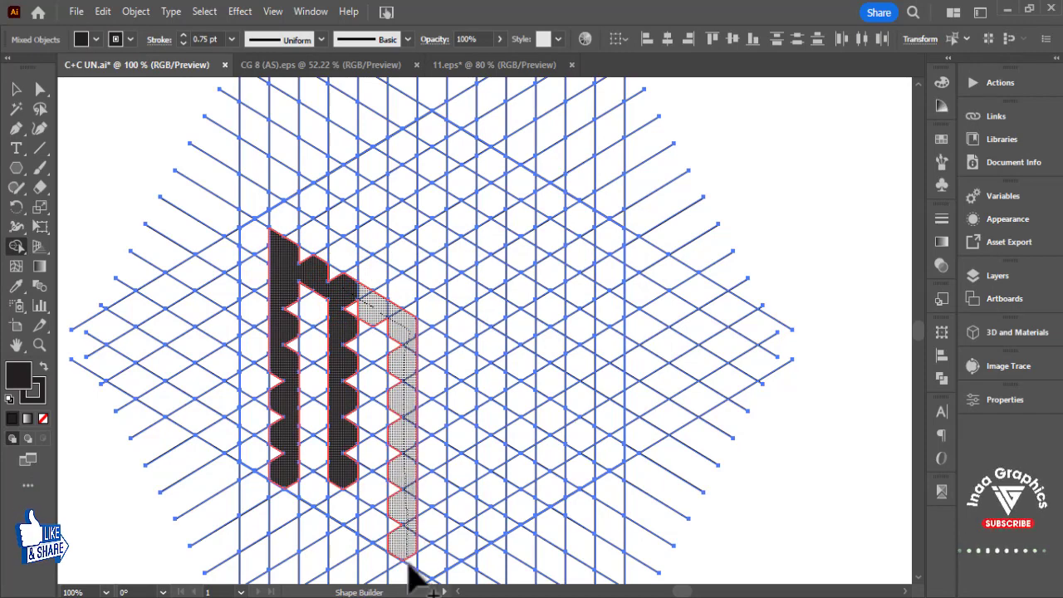
{"action": "left_click_drag", "start_coordinate": [408, 568], "coordinate": [407, 565]}
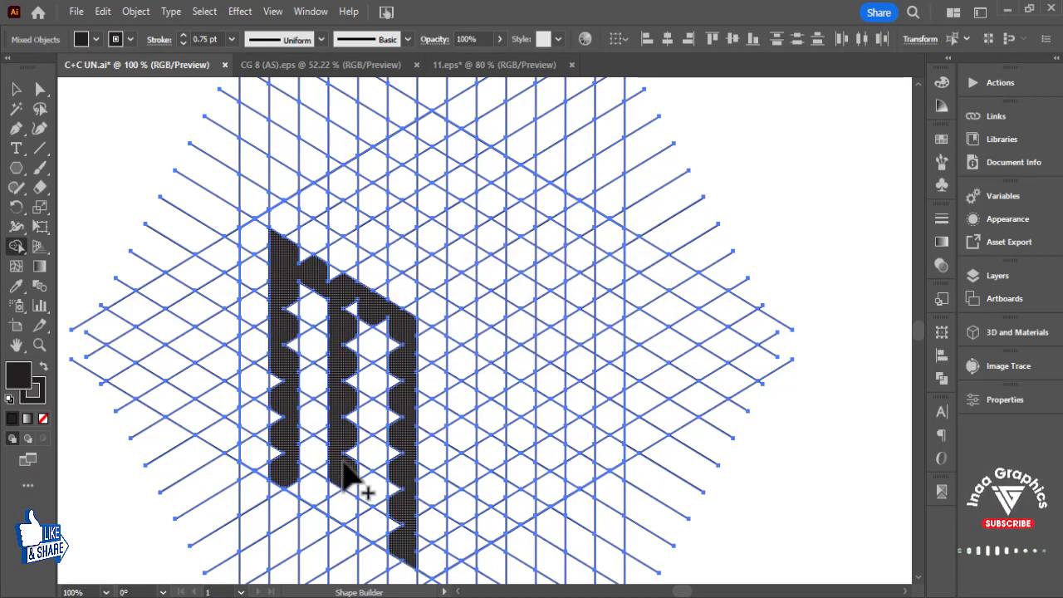
{"action": "left_click_drag", "start_coordinate": [340, 461], "coordinate": [367, 541]}
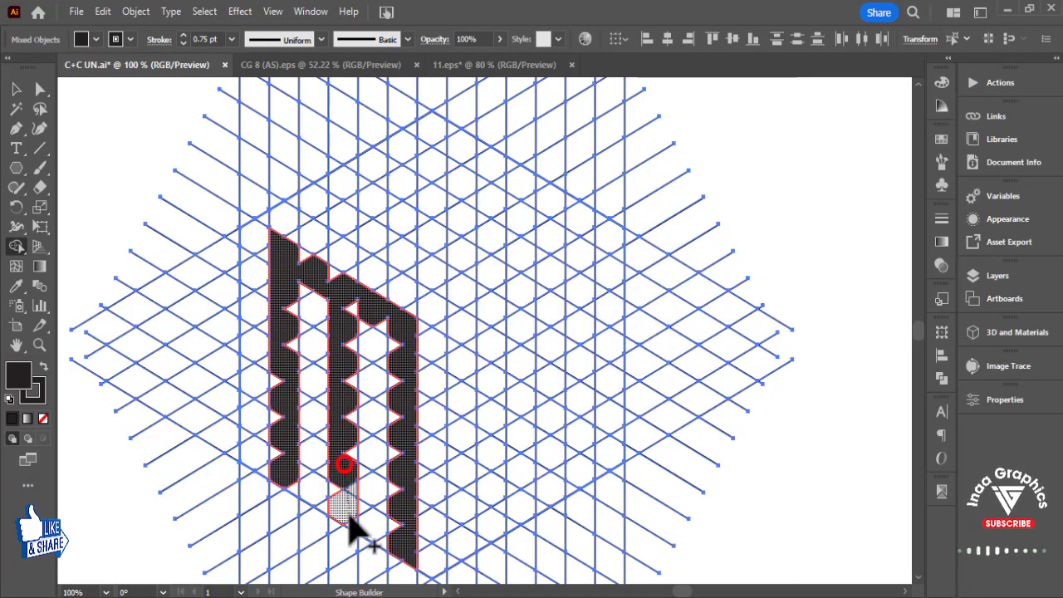
{"action": "left_click_drag", "start_coordinate": [344, 462], "coordinate": [413, 328]}
Start the S top bar along a diagonal strip right of the M.
{"action": "scroll", "coordinate": [465, 282], "scroll_direction": "down", "scroll_amount": 1}
{"action": "scroll", "coordinate": [465, 282], "scroll_direction": "right", "scroll_amount": 2}
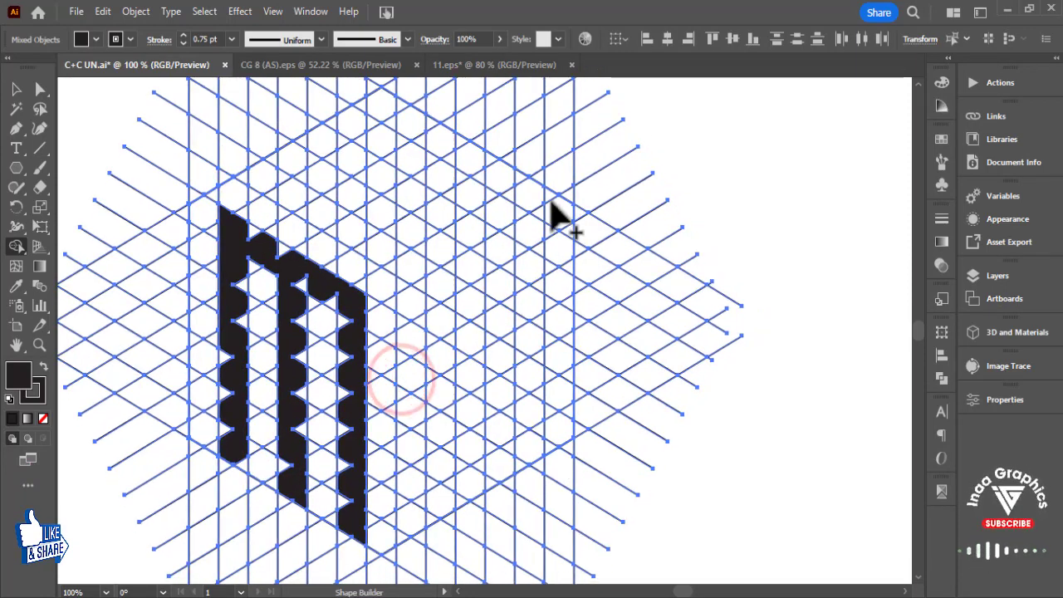
{"action": "mouse_move", "coordinate": [540, 214]}
{"action": "left_mouse_down"}
{"action": "mouse_move", "coordinate": [428, 287]}
{"action": "mouse_move", "coordinate": [427, 301]}
{"action": "left_mouse_up"}
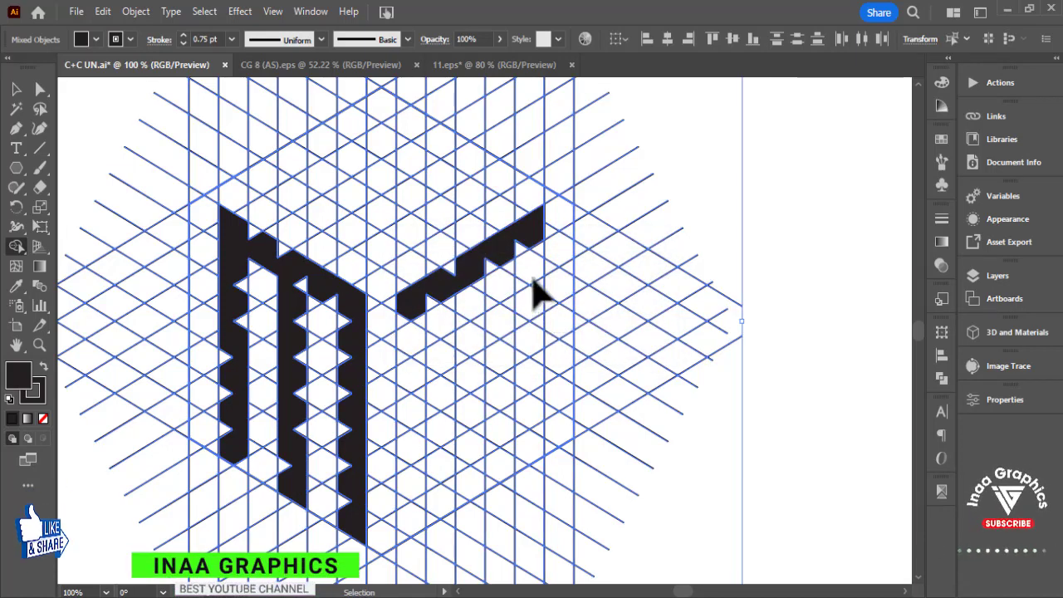
Complete the S by merging its body cells down and to the right.
{"action": "mouse_move", "coordinate": [413, 308]}
{"action": "left_mouse_down"}
{"action": "mouse_move", "coordinate": [411, 398]}
{"action": "mouse_move", "coordinate": [504, 368]}
{"action": "mouse_move", "coordinate": [531, 336]}
{"action": "left_mouse_up"}
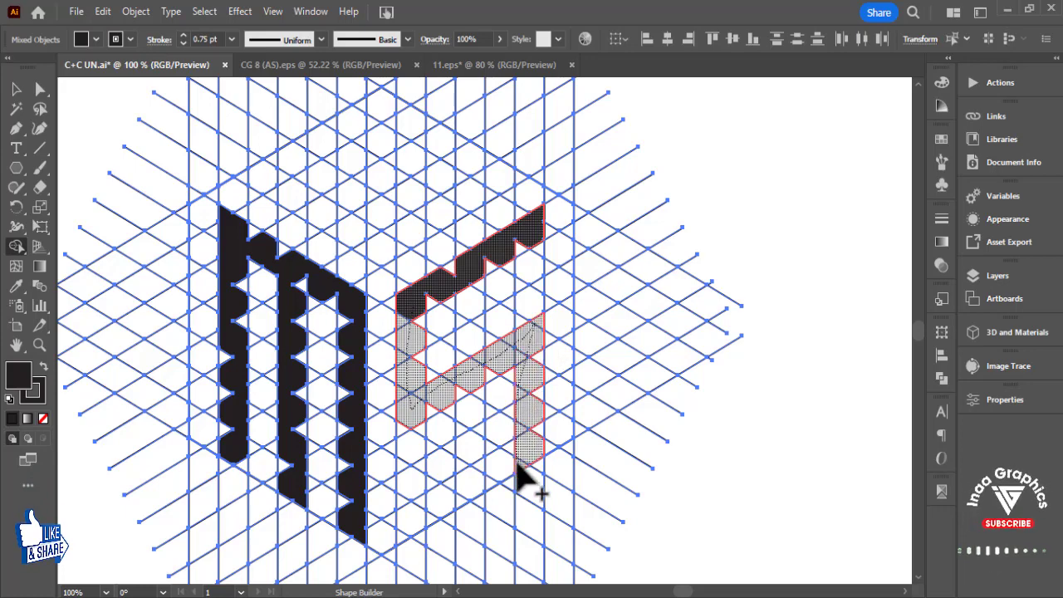
{"action": "mouse_move", "coordinate": [516, 471]}
{"action": "left_mouse_down"}
{"action": "mouse_move", "coordinate": [444, 510]}
{"action": "mouse_move", "coordinate": [408, 550]}
{"action": "left_mouse_up"}
{"action": "mouse_move", "coordinate": [587, 316]}
{"action": "left_mouse_down"}
{"action": "mouse_move", "coordinate": [634, 427]}
{"action": "mouse_move", "coordinate": [674, 415]}
{"action": "left_mouse_up"}
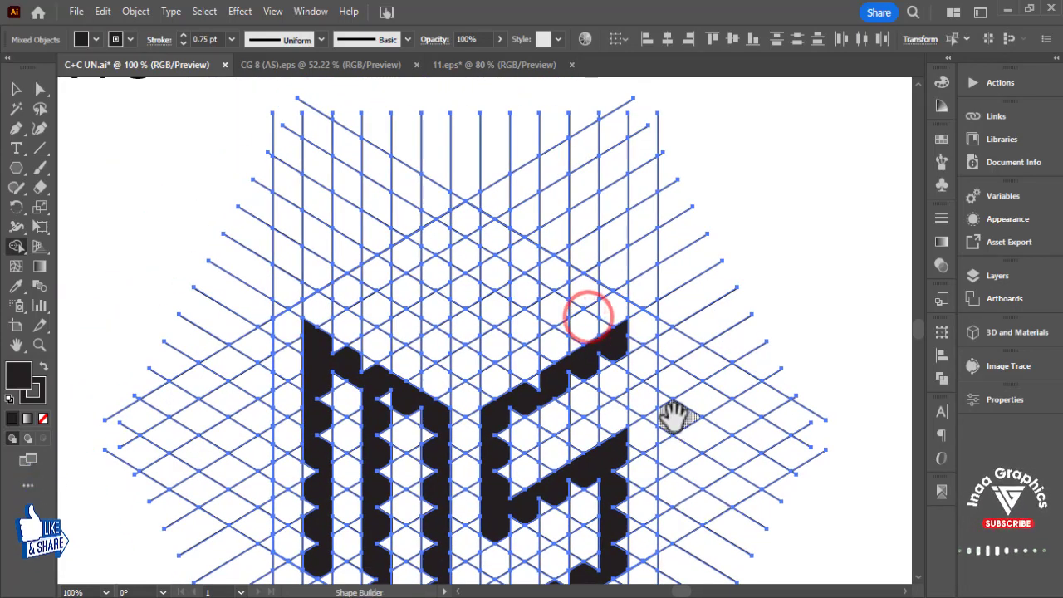
Zoom to 200% and fill the notches along the S's diagonal, top and bottom edges.
{"action": "key", "text": "ctrl+plus"}
{"action": "key", "text": "ctrl+plus"}
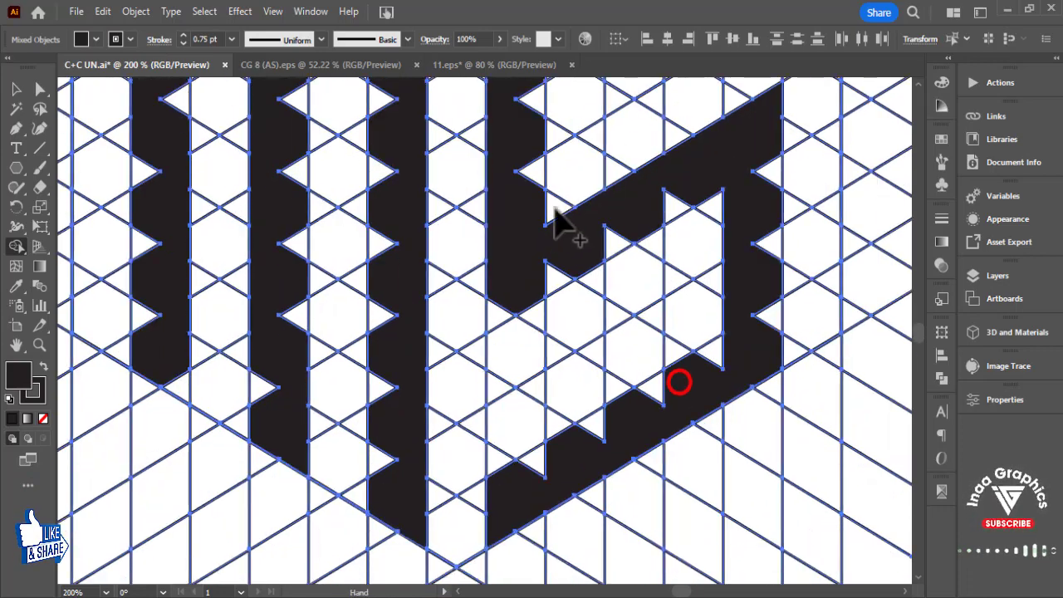
{"action": "left_click", "coordinate": [512, 282]}
{"action": "left_click_drag", "start_coordinate": [505, 304], "coordinate": [659, 238]}
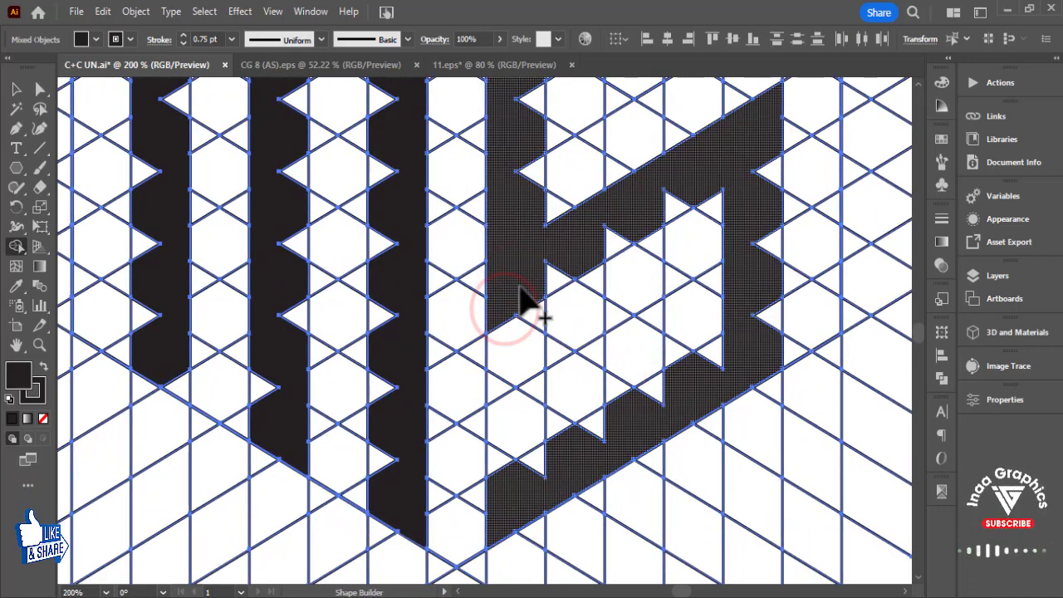
{"action": "left_click_drag", "start_coordinate": [522, 301], "coordinate": [711, 202]}
{"action": "left_click_drag", "start_coordinate": [764, 147], "coordinate": [766, 372]}
{"action": "mouse_move", "coordinate": [706, 347]}
{"action": "left_mouse_down"}
{"action": "mouse_move", "coordinate": [612, 462]}
{"action": "mouse_move", "coordinate": [470, 458]}
{"action": "left_mouse_up"}
{"action": "left_click_drag", "start_coordinate": [470, 459], "coordinate": [597, 404]}
Fill the notches down the M's middle and left columns.
{"action": "mouse_move", "coordinate": [505, 410]}
{"action": "left_mouse_down"}
{"action": "mouse_move", "coordinate": [523, 107]}
{"action": "mouse_move", "coordinate": [531, 336]}
{"action": "left_mouse_up"}
{"action": "mouse_move", "coordinate": [505, 161]}
{"action": "left_mouse_down"}
{"action": "mouse_move", "coordinate": [427, 124]}
{"action": "mouse_move", "coordinate": [438, 469]}
{"action": "mouse_move", "coordinate": [408, 463]}
{"action": "left_mouse_up"}
{"action": "left_click_drag", "start_coordinate": [408, 526], "coordinate": [383, 526]}
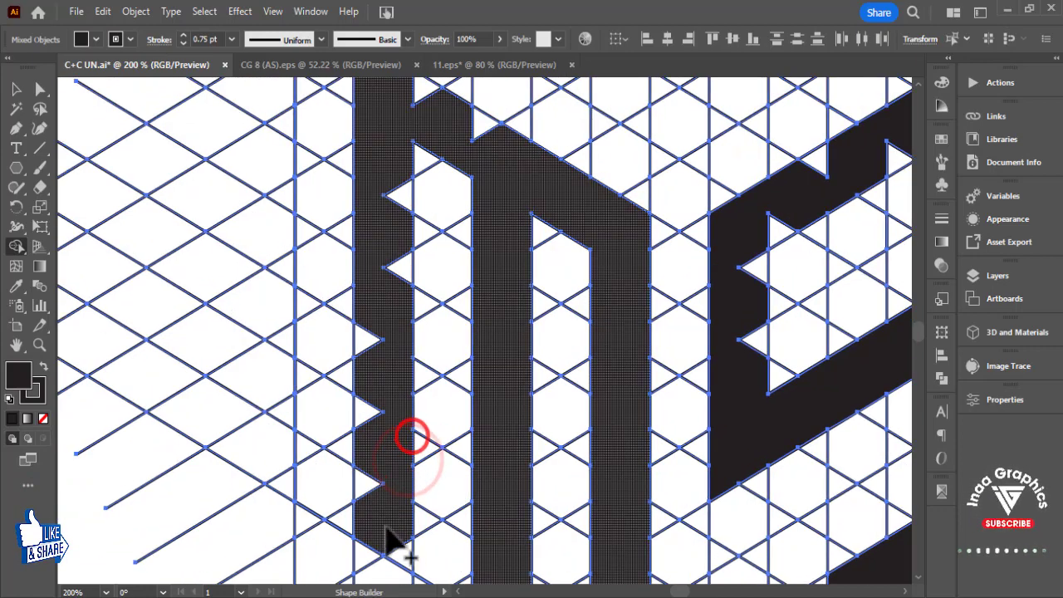
{"action": "mouse_move", "coordinate": [412, 434]}
{"action": "left_mouse_down"}
{"action": "mouse_move", "coordinate": [403, 548]}
{"action": "mouse_move", "coordinate": [380, 343]}
{"action": "mouse_move", "coordinate": [384, 526]}
{"action": "left_mouse_up"}
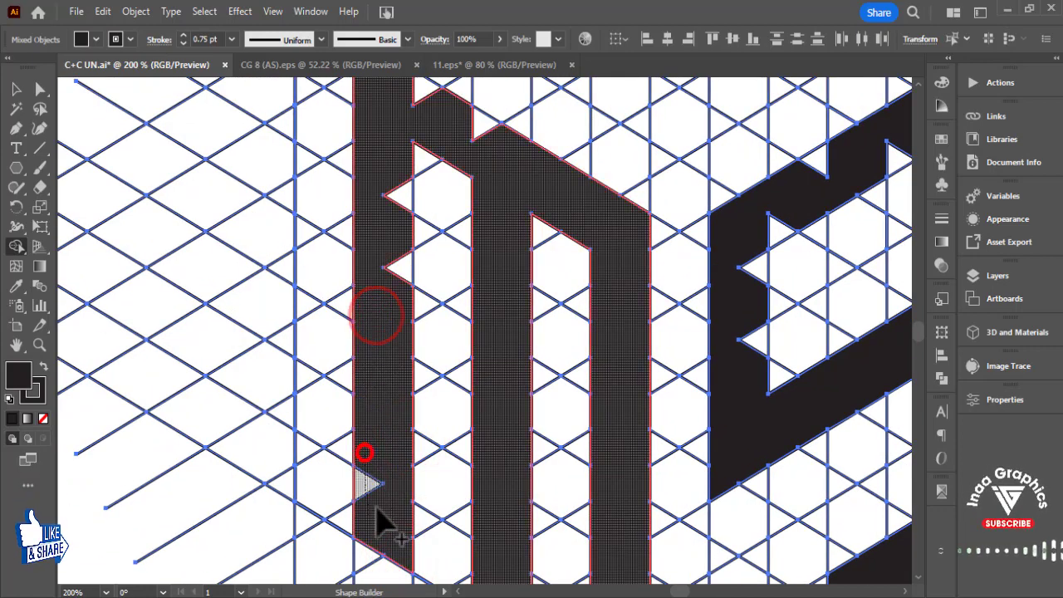
{"action": "left_click_drag", "start_coordinate": [409, 158], "coordinate": [407, 296]}
{"action": "scroll", "coordinate": [394, 287], "scroll_direction": "up", "scroll_amount": 3}
{"action": "scroll", "coordinate": [381, 274], "scroll_direction": "up", "scroll_amount": 1}
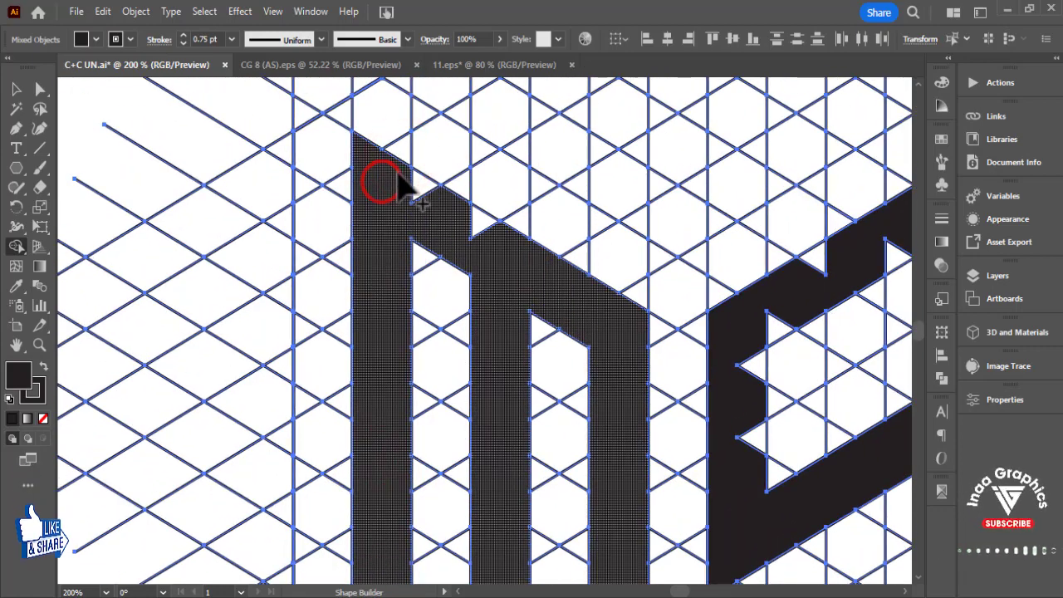
{"action": "left_click_drag", "start_coordinate": [405, 169], "coordinate": [531, 274]}
{"action": "scroll", "coordinate": [664, 420], "scroll_direction": "right", "scroll_amount": 5}
Merge the remaining notches along the S's top bar and lower cells.
{"action": "left_click_drag", "start_coordinate": [675, 130], "coordinate": [545, 244]}
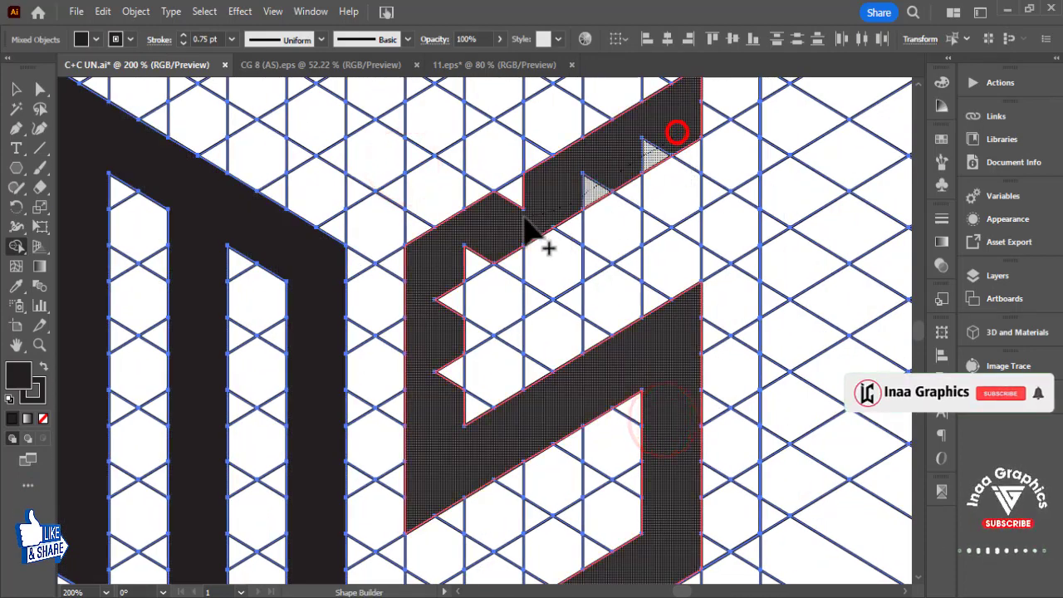
{"action": "mouse_move", "coordinate": [548, 188]}
{"action": "left_mouse_down"}
{"action": "mouse_move", "coordinate": [477, 270]}
{"action": "mouse_move", "coordinate": [427, 304]}
{"action": "mouse_move", "coordinate": [462, 422]}
{"action": "left_mouse_up"}
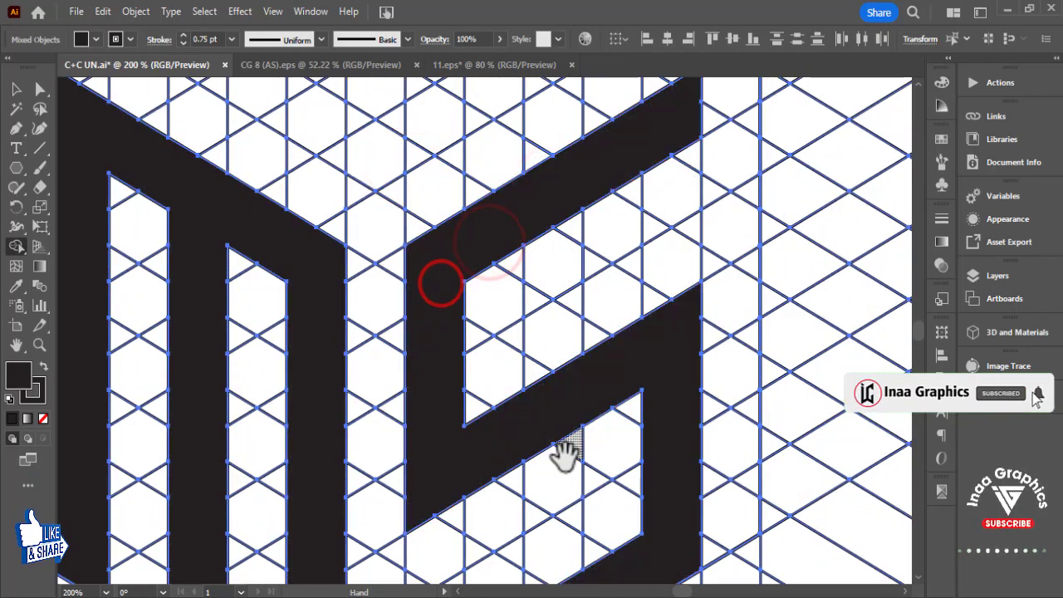
{"action": "left_click_drag", "start_coordinate": [565, 451], "coordinate": [577, 353]}
{"action": "left_click", "coordinate": [538, 375]}
Start the A by merging a bar and a chain of top-face cells, removing extras.
{"action": "scroll", "coordinate": [556, 369], "scroll_direction": "down", "scroll_amount": 2}
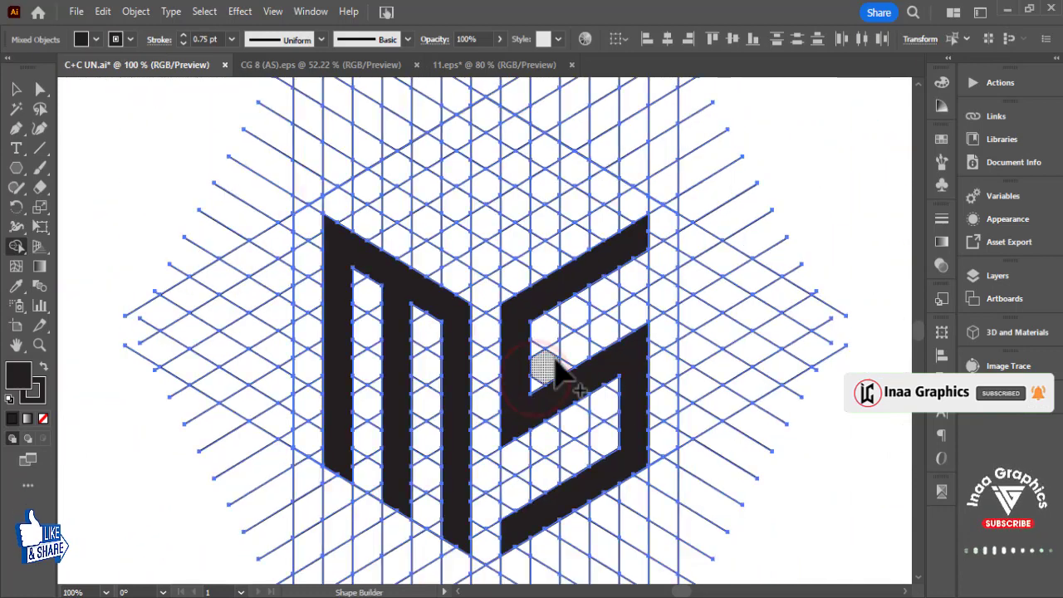
{"action": "scroll", "coordinate": [554, 404], "scroll_direction": "up", "scroll_amount": 2}
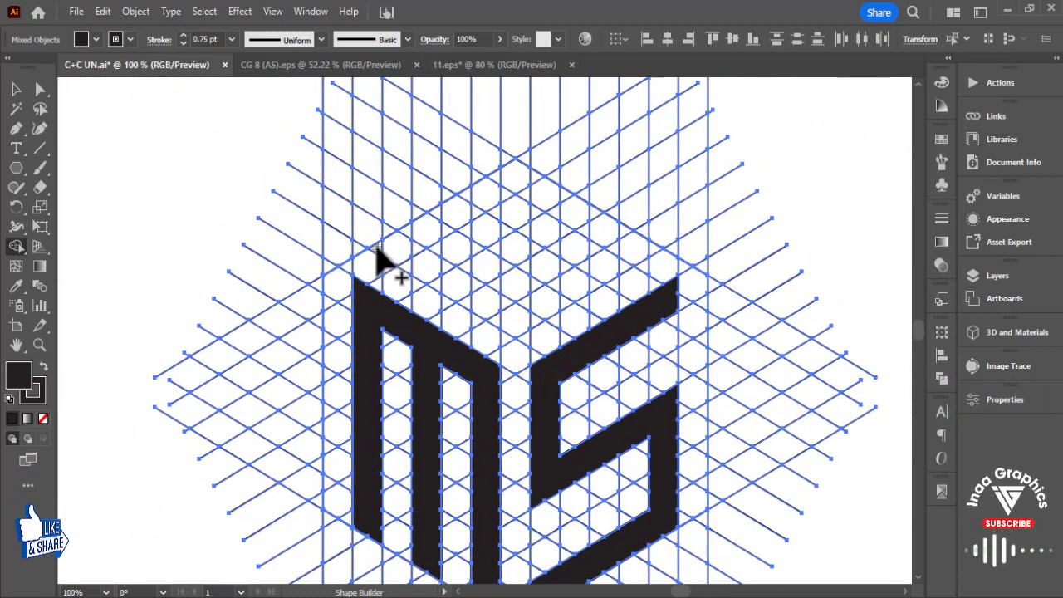
{"action": "left_click_drag", "start_coordinate": [526, 332], "coordinate": [498, 305]}
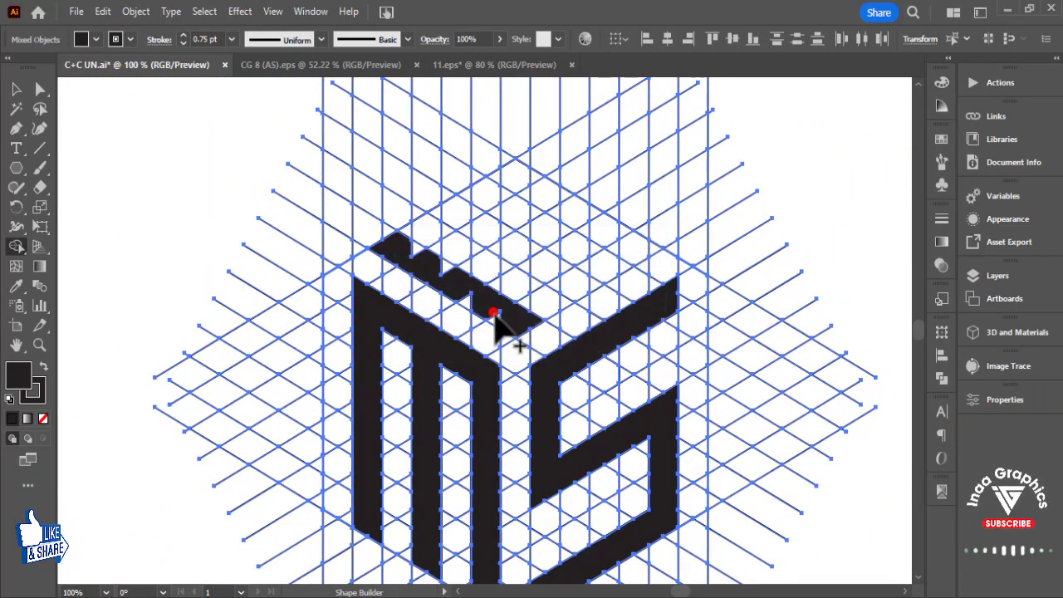
{"action": "left_click", "coordinate": [490, 312], "text": "alt"}
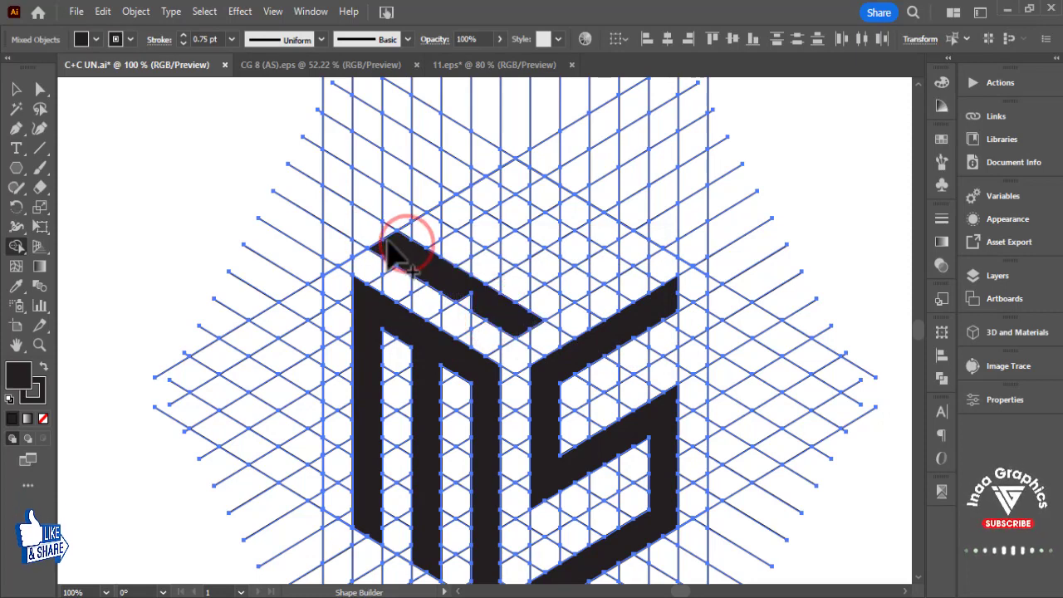
{"action": "mouse_move", "coordinate": [390, 245]}
{"action": "left_mouse_down"}
{"action": "mouse_move", "coordinate": [522, 202]}
{"action": "mouse_move", "coordinate": [658, 262]}
{"action": "left_mouse_up"}
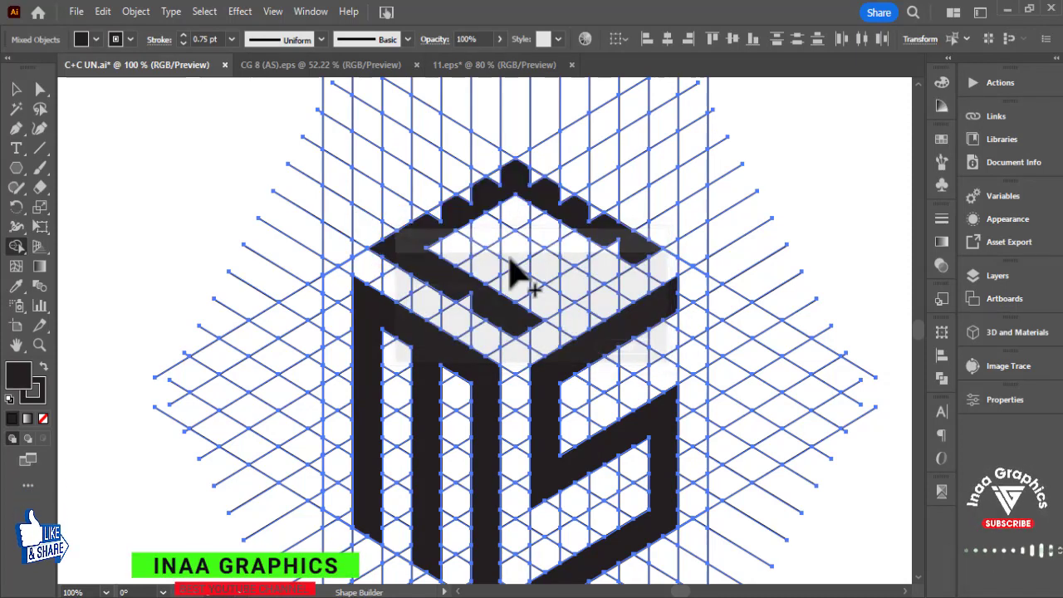
{"action": "left_click", "coordinate": [570, 222], "text": "alt"}
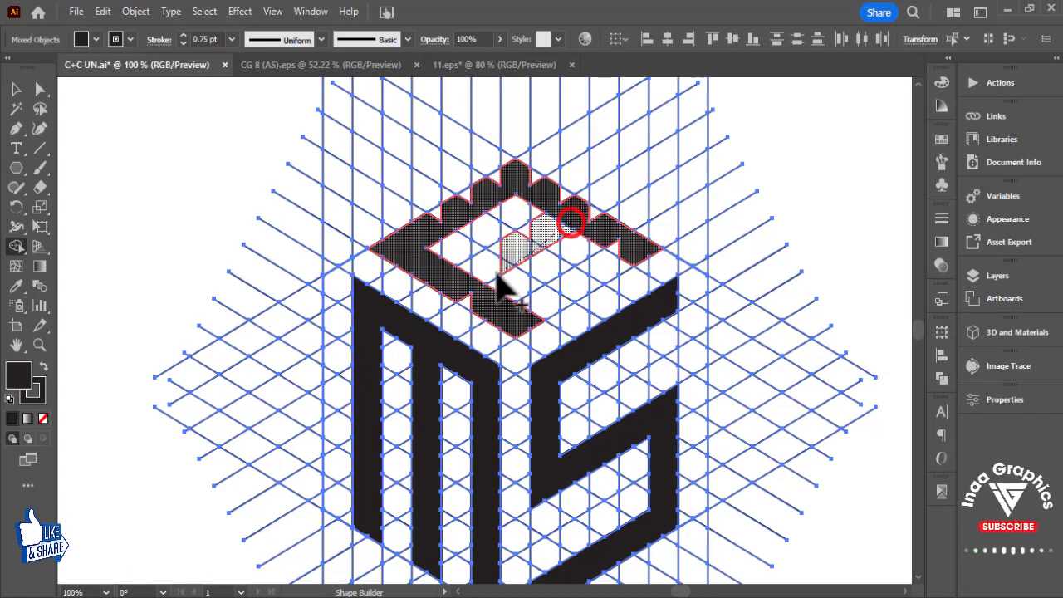
Merge and trim the remaining top-face cells to finish the A, then zoom out.
{"action": "left_click", "coordinate": [503, 173]}
{"action": "left_click", "coordinate": [442, 209]}
{"action": "left_click", "coordinate": [526, 171]}
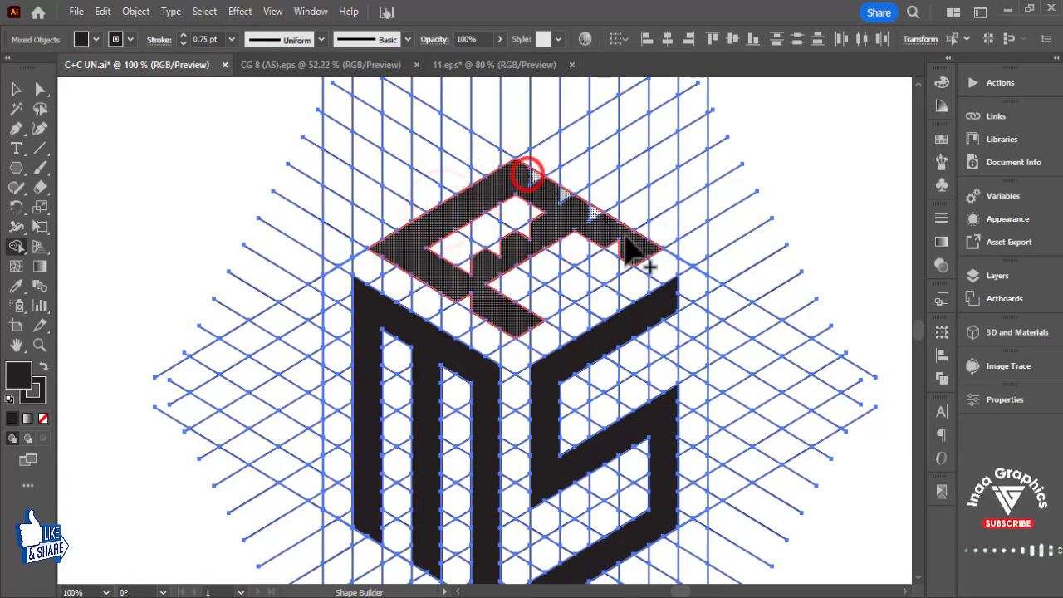
{"action": "left_click", "coordinate": [610, 242], "text": "alt"}
{"action": "left_click", "coordinate": [527, 231]}
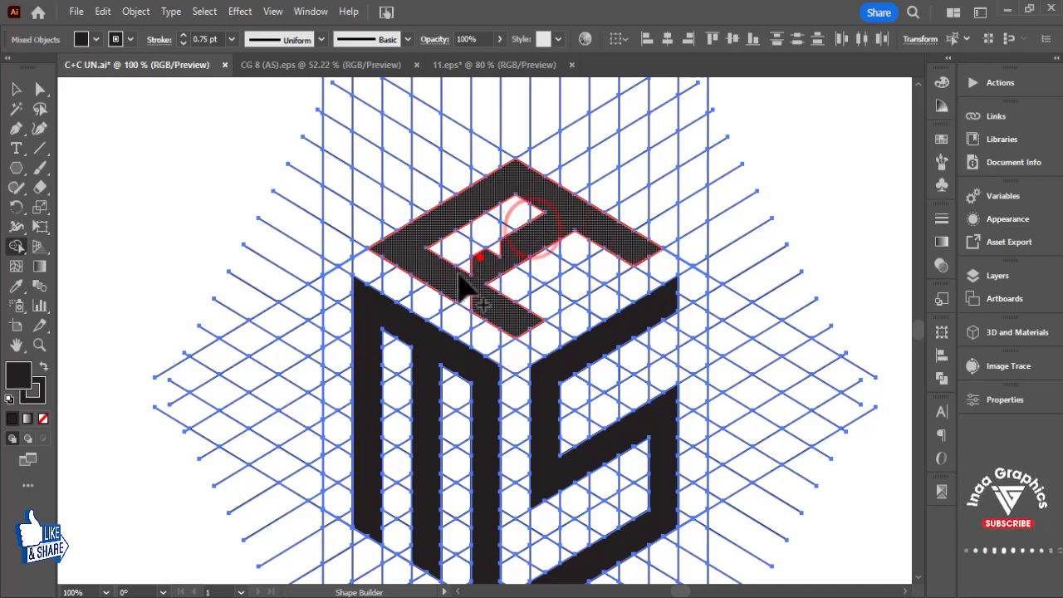
{"action": "left_click", "coordinate": [480, 249]}
{"action": "left_click", "coordinate": [459, 297]}
{"action": "left_click_drag", "start_coordinate": [646, 394], "coordinate": [792, 355]}
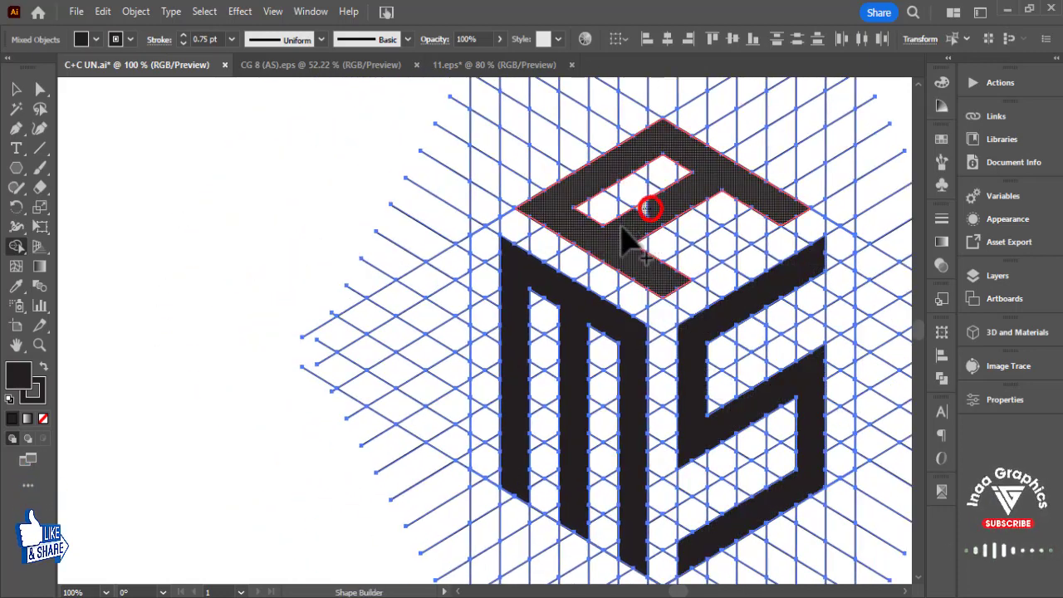
{"action": "key", "text": "ctrl+minus"}
{"action": "key", "text": "ctrl+minus"}
{"action": "key", "text": "ctrl+minus"}
Select all the cube and grid artwork and keep a spare copy beside the artboard.
{"action": "left_click_drag", "start_coordinate": [440, 330], "coordinate": [373, 372]}
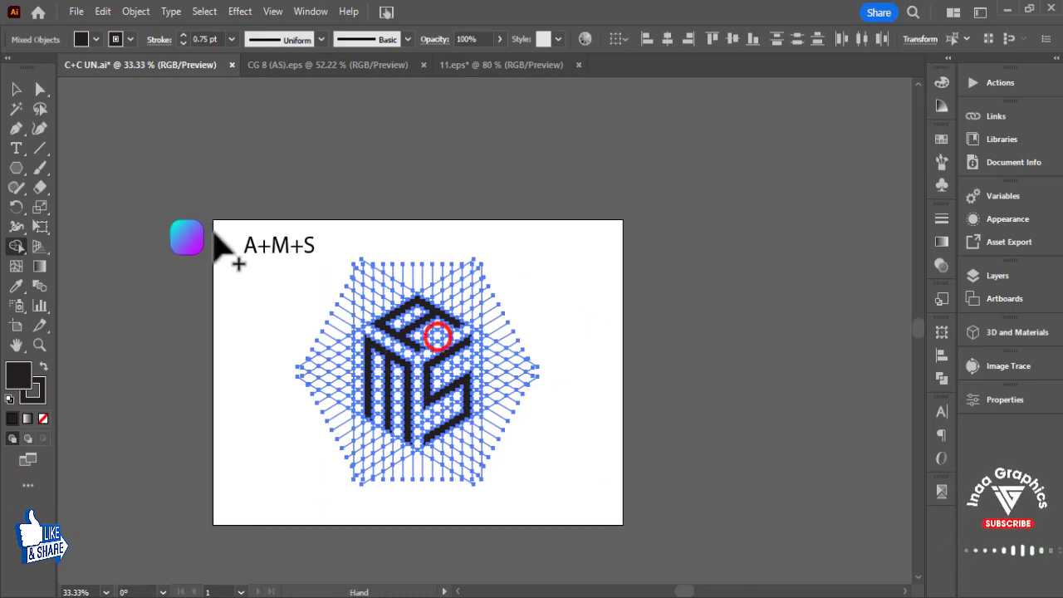
{"action": "left_click", "coordinate": [17, 89]}
{"action": "left_click", "coordinate": [474, 200]}
{"action": "mouse_move", "coordinate": [604, 308]}
{"action": "left_mouse_down"}
{"action": "mouse_move", "coordinate": [436, 399]}
{"action": "mouse_move", "coordinate": [902, 490]}
{"action": "left_mouse_up"}
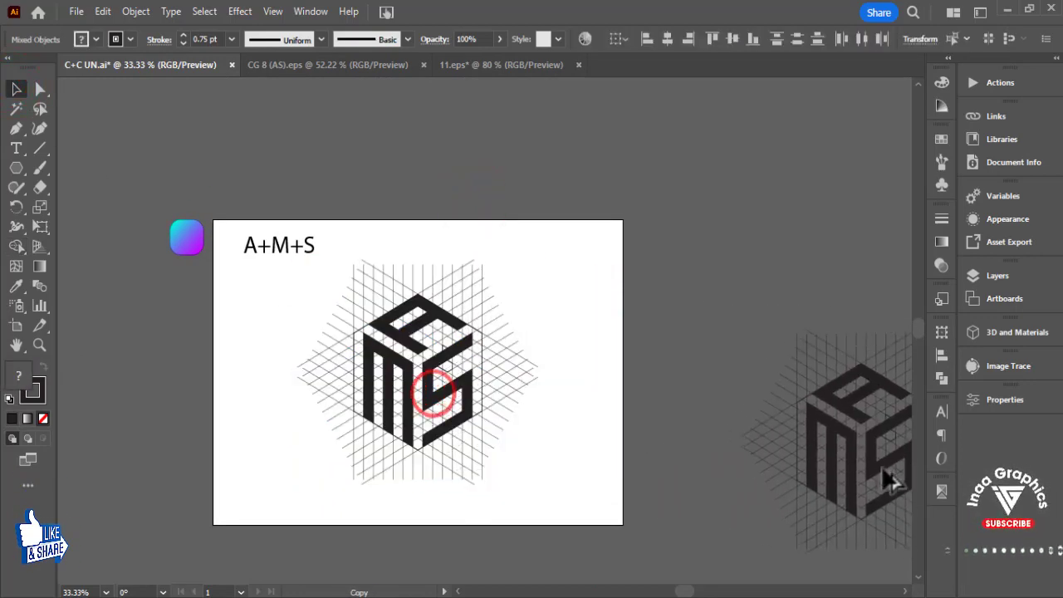
{"action": "left_click", "coordinate": [734, 347]}
Ungroup the grid and letters artwork on the artboard, twice, until fully separated.
{"action": "left_click", "coordinate": [453, 337]}
{"action": "key", "text": "ctrl+plus"}
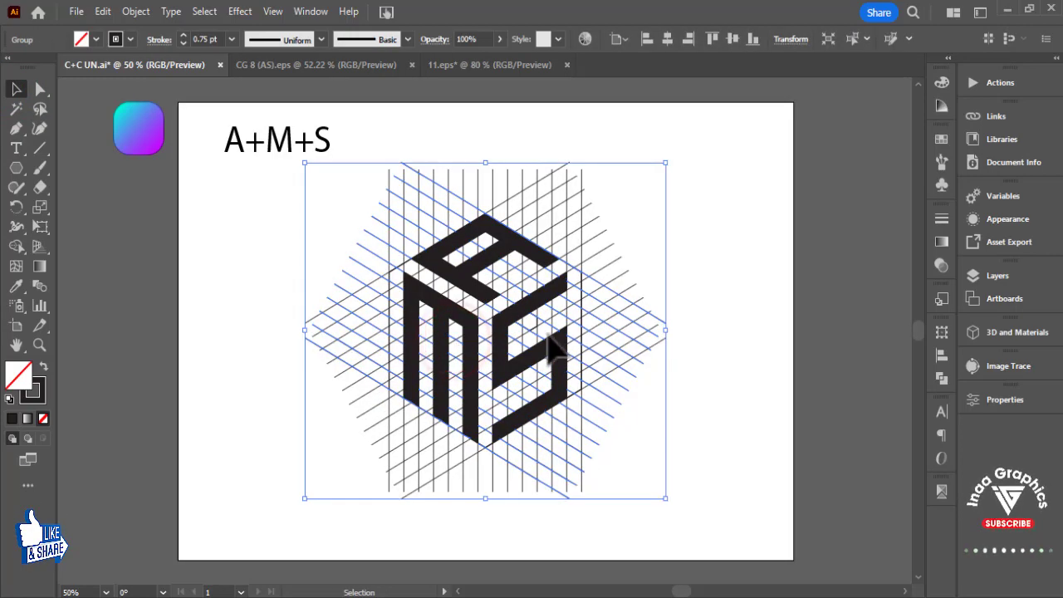
{"action": "right_click", "coordinate": [538, 370]}
{"action": "left_click", "coordinate": [592, 447]}
{"action": "left_click", "coordinate": [685, 304]}
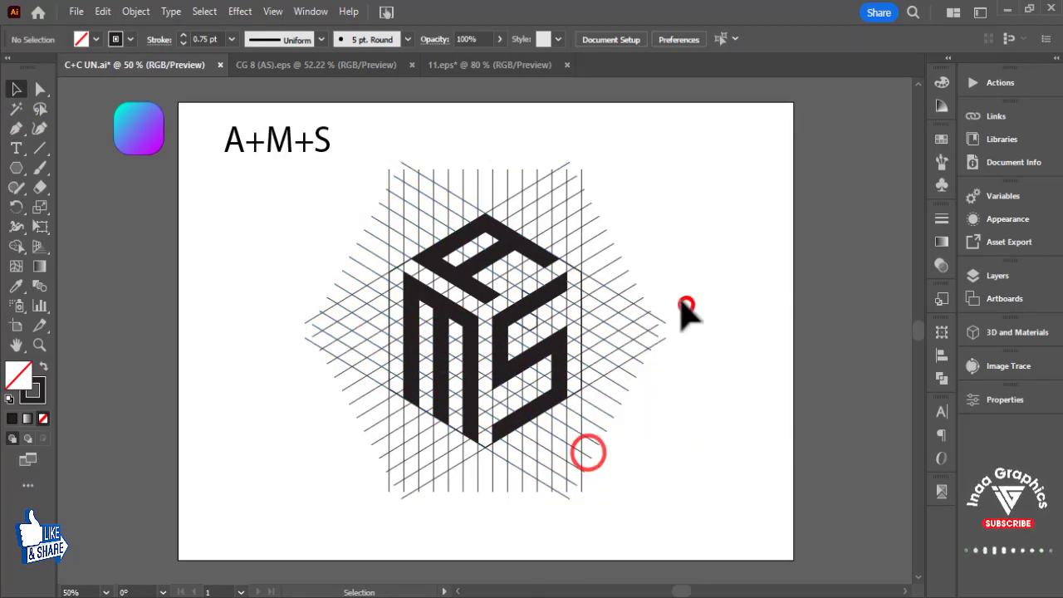
{"action": "left_click", "coordinate": [618, 295]}
{"action": "right_click", "coordinate": [618, 297]}
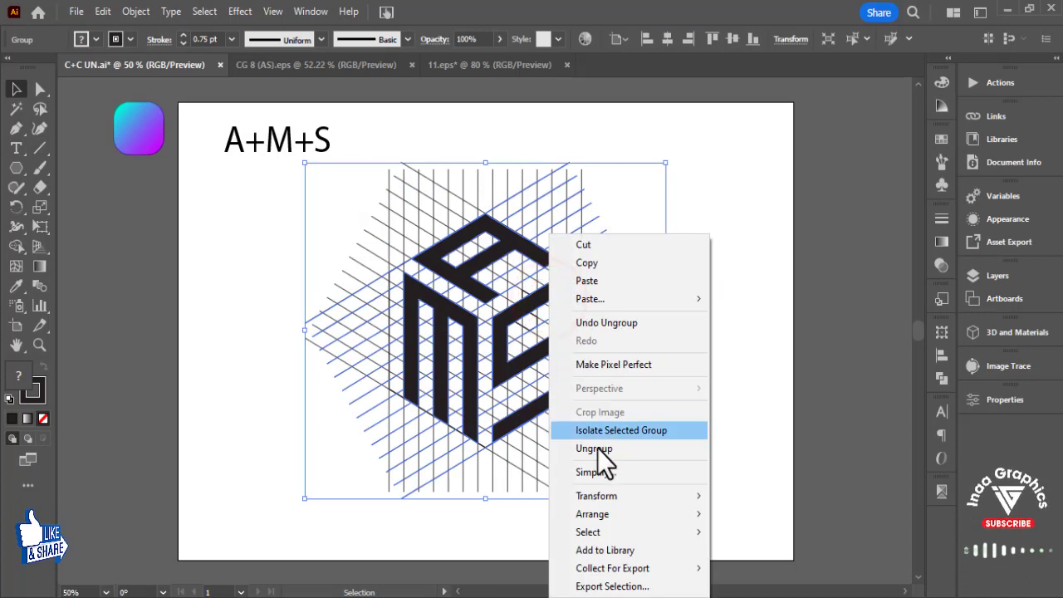
{"action": "left_click", "coordinate": [598, 447]}
Select the S and M letter shapes of the monogram.
{"action": "left_click", "coordinate": [681, 336]}
{"action": "left_click", "coordinate": [487, 260]}
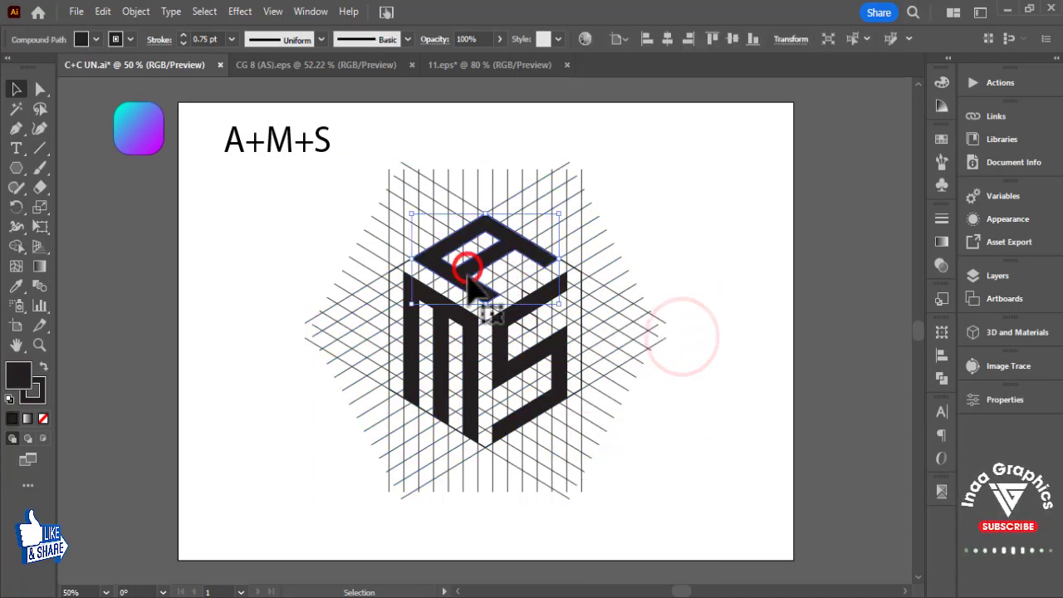
{"action": "left_click", "coordinate": [502, 344]}
{"action": "left_click", "coordinate": [479, 350], "text": "shift"}
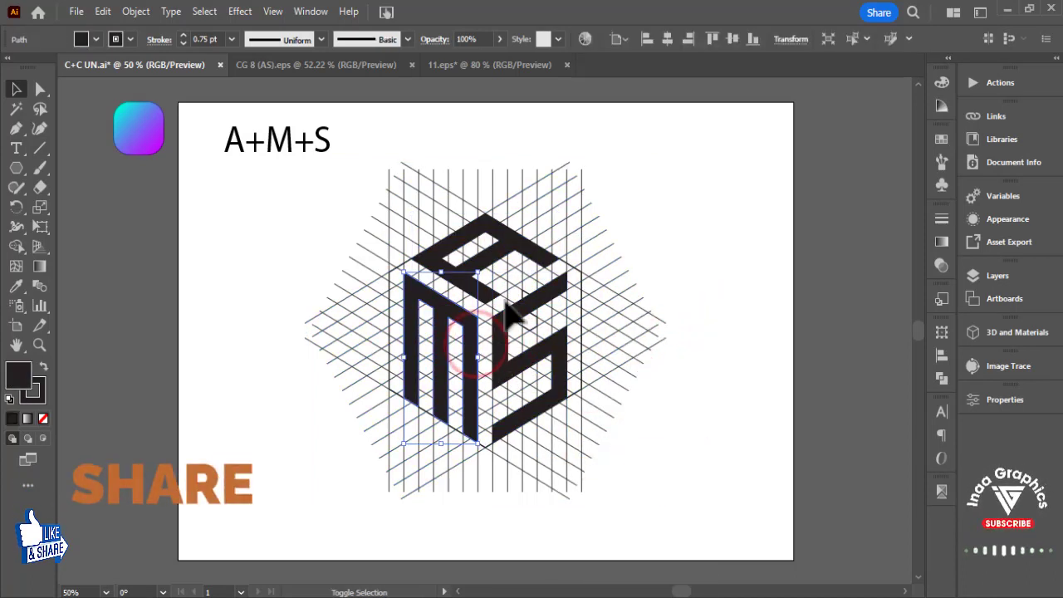
Move the A, M and S letters off to the left and delete all isometric grid lines.
{"action": "left_click", "coordinate": [490, 245], "text": "shift"}
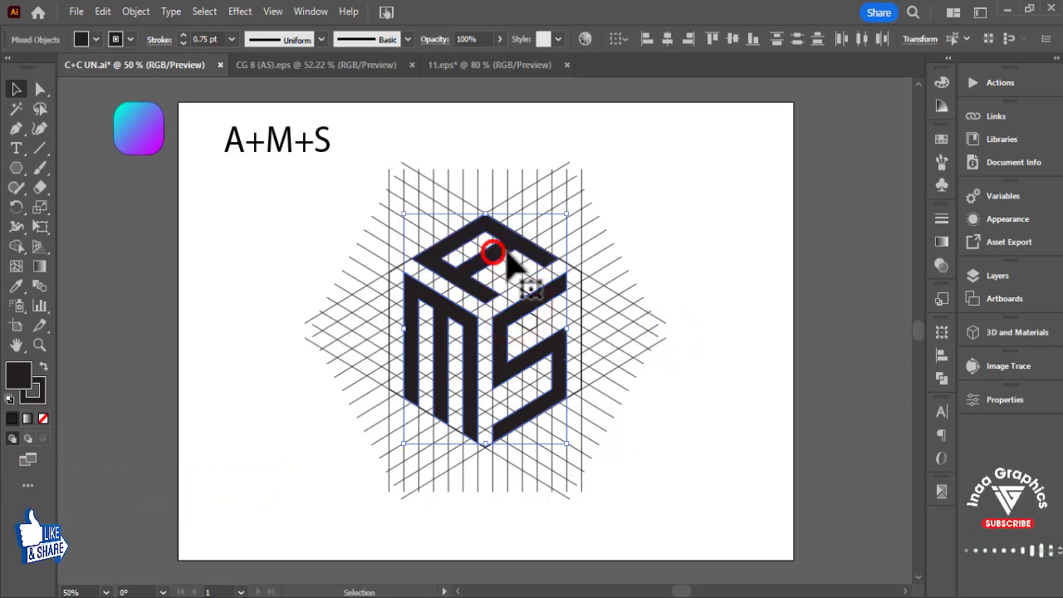
{"action": "left_click_drag", "start_coordinate": [497, 245], "coordinate": [214, 299]}
{"action": "left_click", "coordinate": [324, 224]}
{"action": "left_click_drag", "start_coordinate": [324, 223], "coordinate": [671, 420]}
{"action": "key", "text": "Delete"}
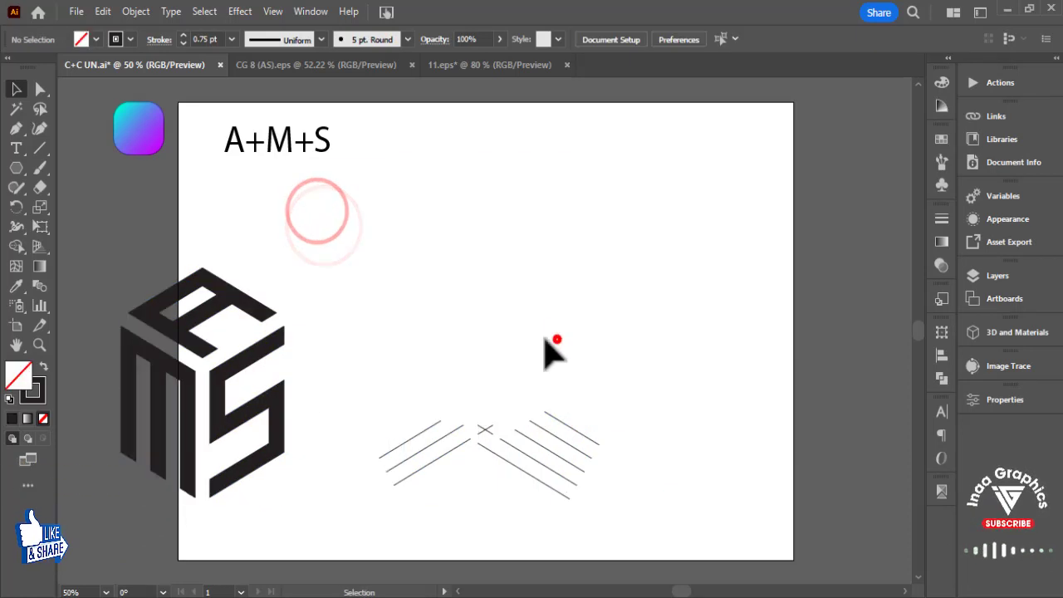
{"action": "left_click_drag", "start_coordinate": [555, 337], "coordinate": [335, 418]}
{"action": "key", "text": "Delete"}
Move the cube letters to the artboard centre and enlarge them around their centre.
{"action": "left_click_drag", "start_coordinate": [308, 284], "coordinate": [149, 436]}
{"action": "left_click_drag", "start_coordinate": [199, 400], "coordinate": [478, 374]}
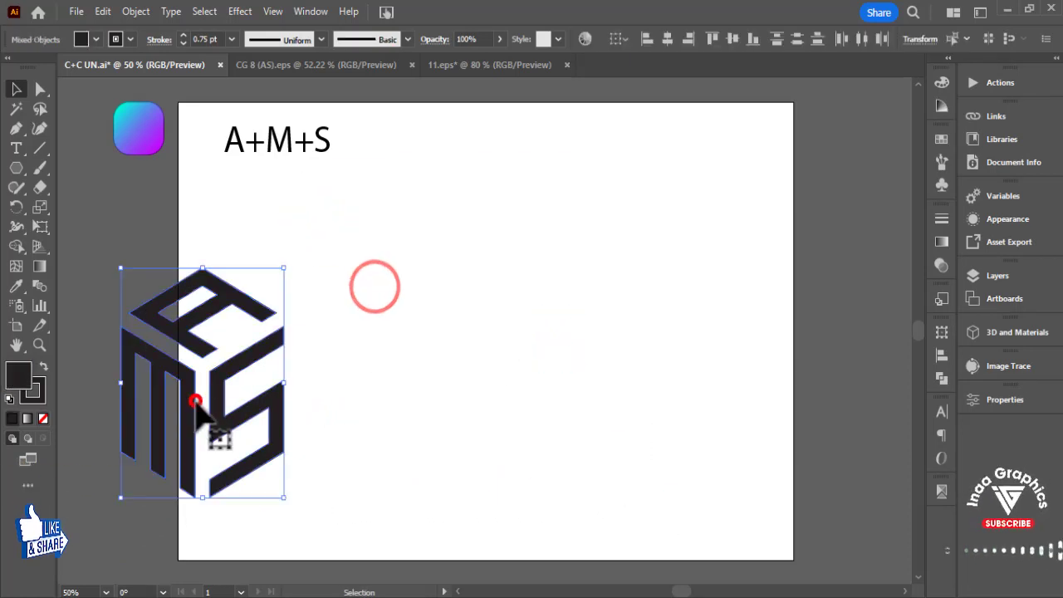
{"action": "left_click_drag", "start_coordinate": [562, 241], "coordinate": [594, 199]}
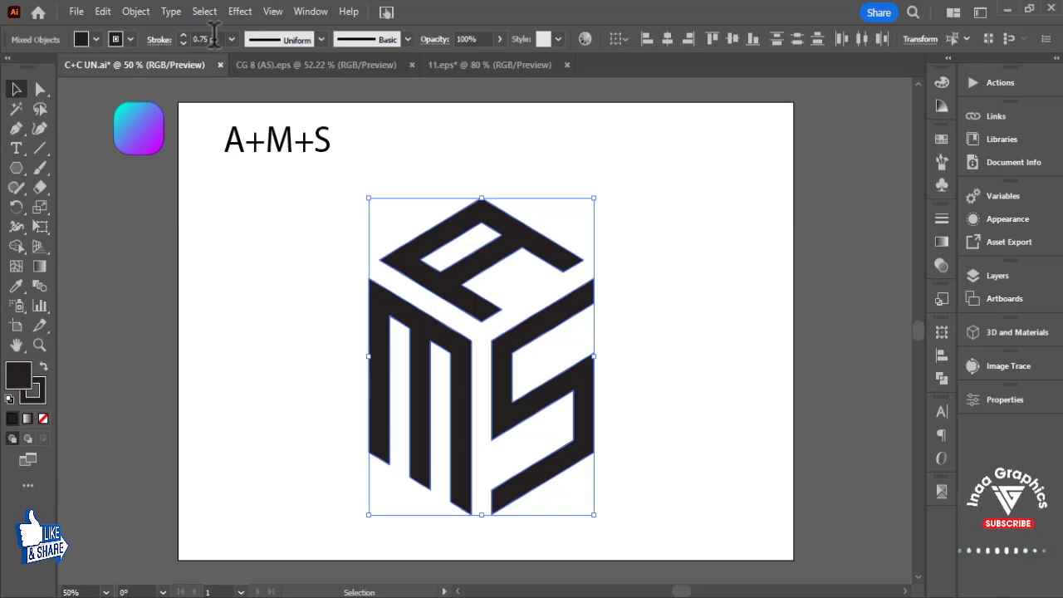
Give the A, M and S letters an 11 pt stroke weight.
{"action": "key", "text": "Up"}
{"action": "key", "text": "Up"}
{"action": "key", "text": "Up"}
{"action": "key", "text": "Up"}
{"action": "key", "text": "Up"}
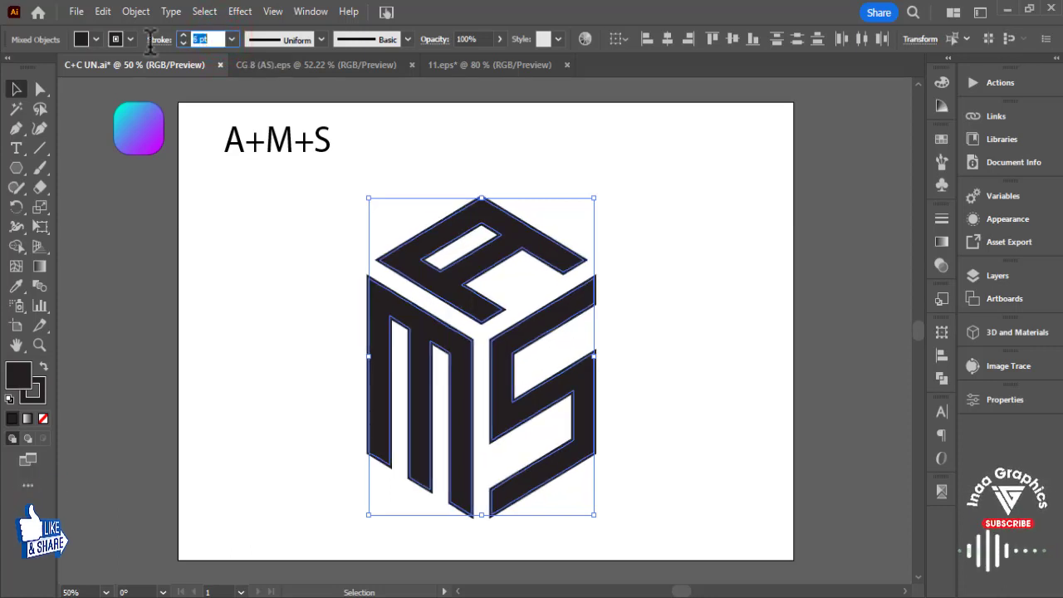
{"action": "key", "text": "Up"}
{"action": "key", "text": "Up"}
{"action": "key", "text": "Up"}
{"action": "key", "text": "Up"}
{"action": "key", "text": "Up"}
{"action": "key", "text": "Up"}
{"action": "key", "text": "Up"}
{"action": "key", "text": "Down"}
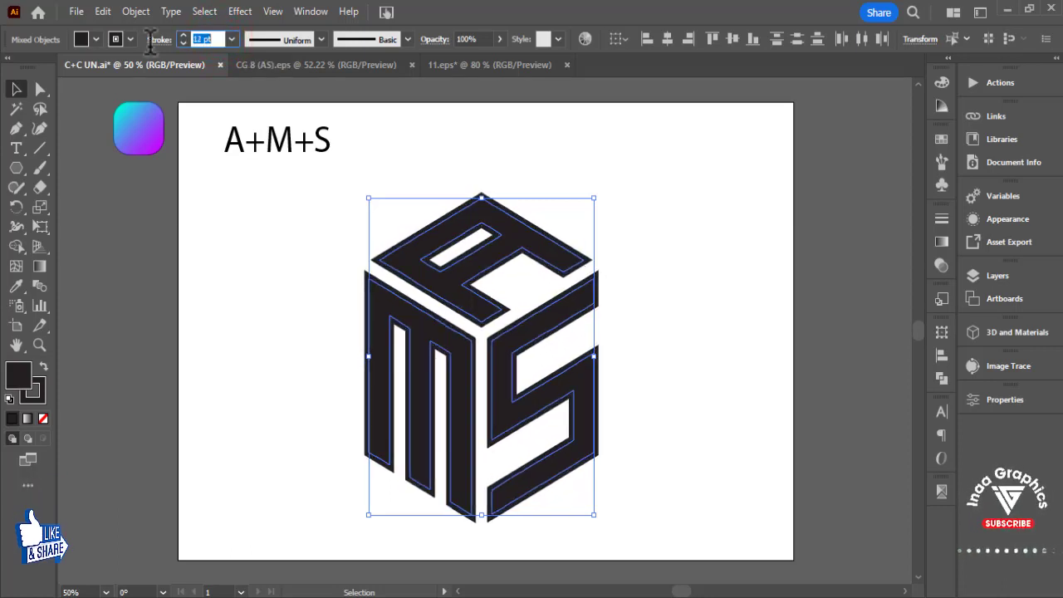
{"action": "key", "text": "Down"}
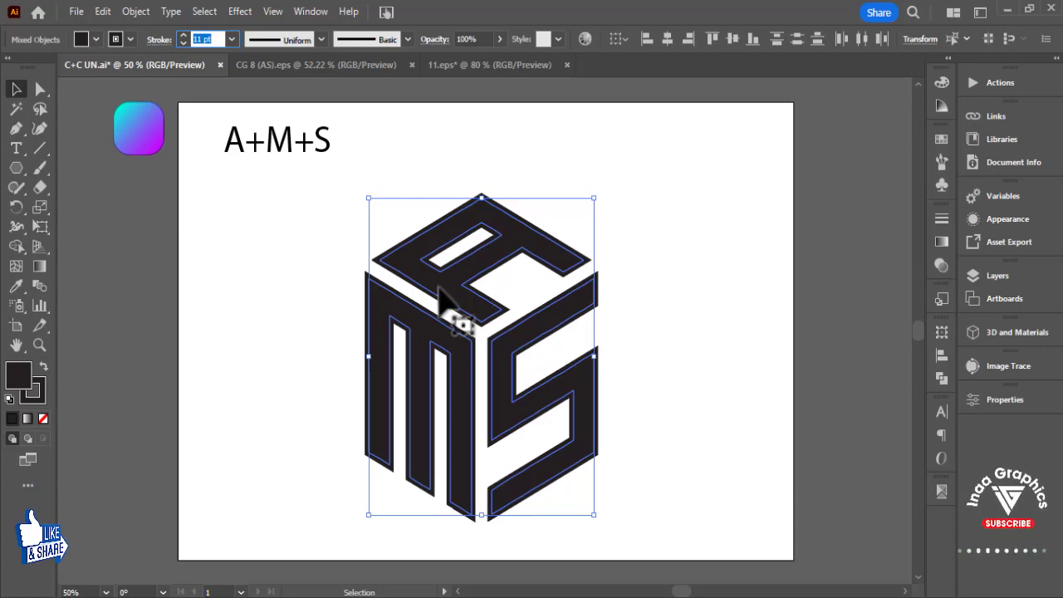
Expand the letter strokes into fills and unite them into one shape with Pathfinder.
{"action": "left_click", "coordinate": [136, 11]}
{"action": "left_click", "coordinate": [202, 220]}
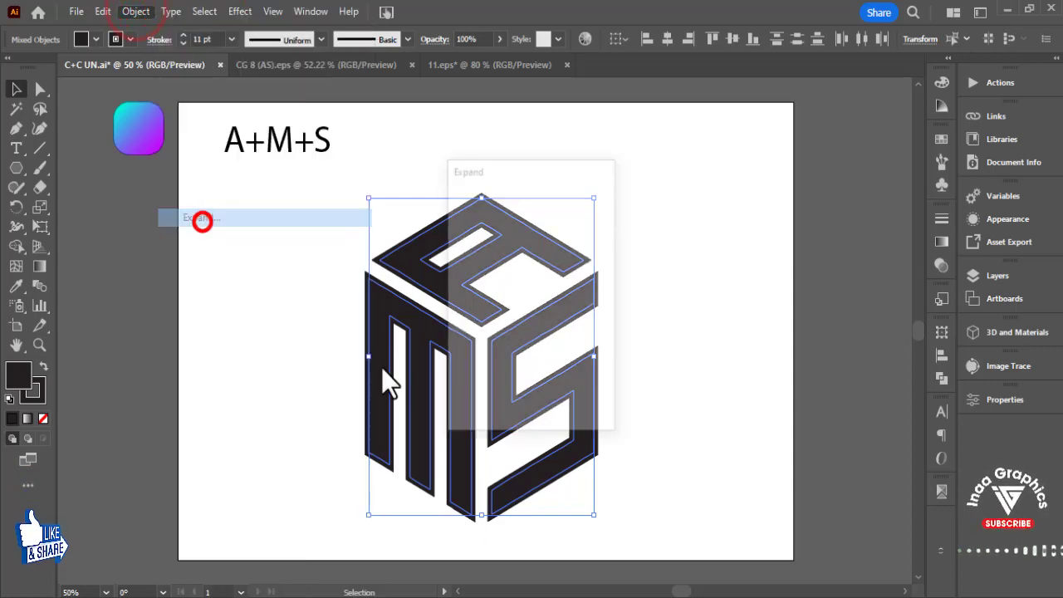
{"action": "left_click", "coordinate": [478, 408]}
{"action": "left_click", "coordinate": [942, 377]}
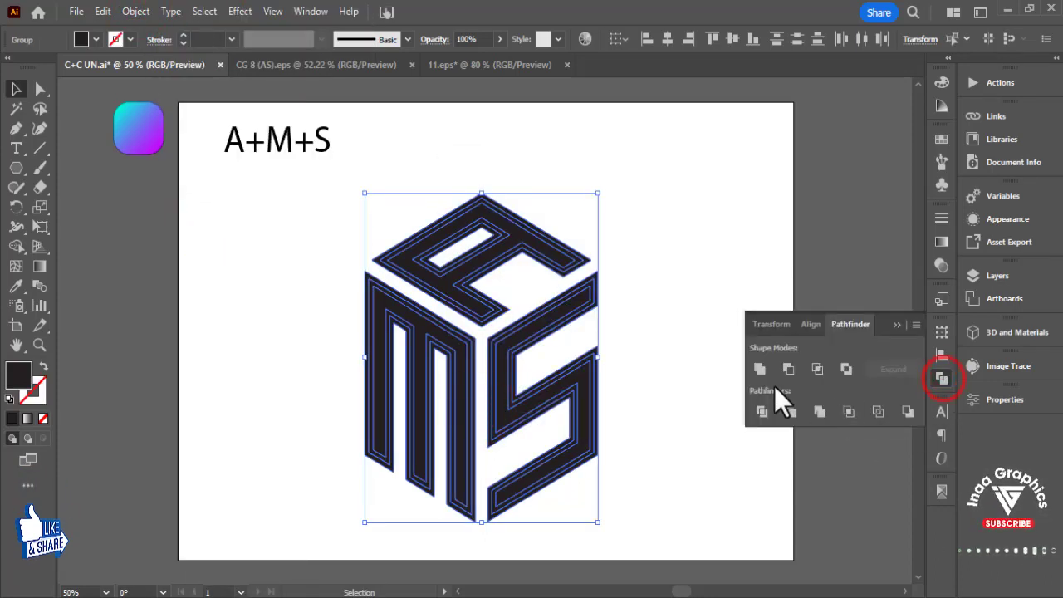
{"action": "left_click", "coordinate": [758, 367]}
{"action": "left_click", "coordinate": [896, 325]}
{"action": "left_click", "coordinate": [764, 306]}
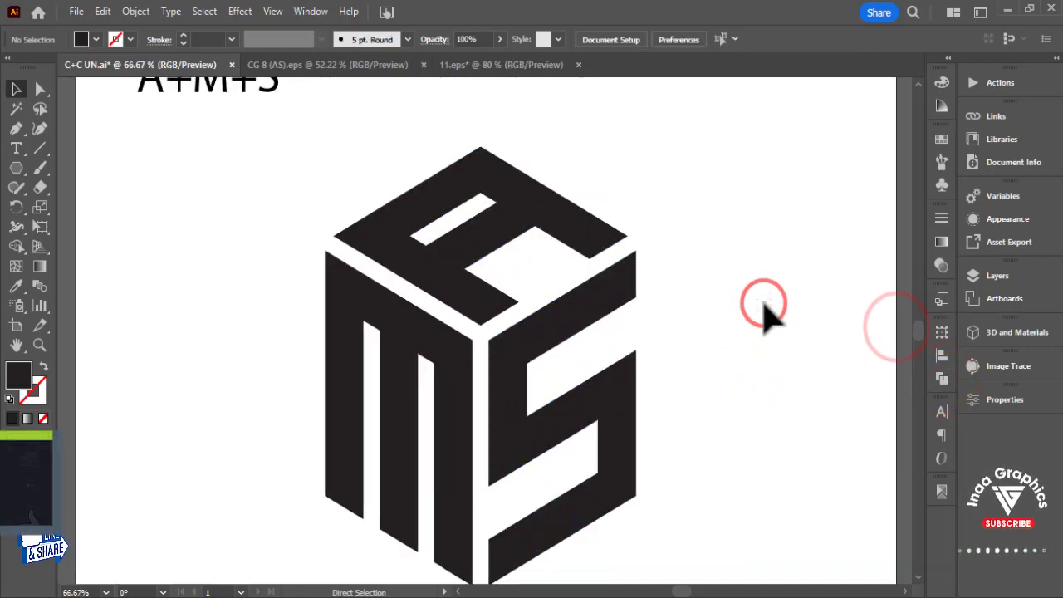
Round the cube's top point by dragging its live corner widget.
{"action": "key", "text": "ctrl+plus"}
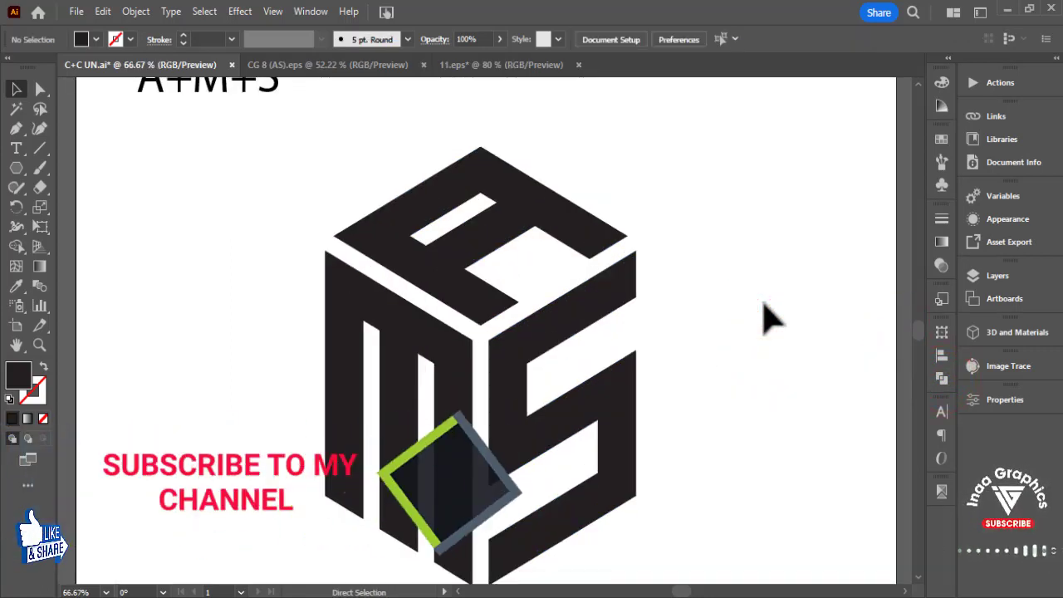
{"action": "key", "text": "ctrl+plus"}
{"action": "left_click_drag", "start_coordinate": [538, 447], "coordinate": [619, 254]}
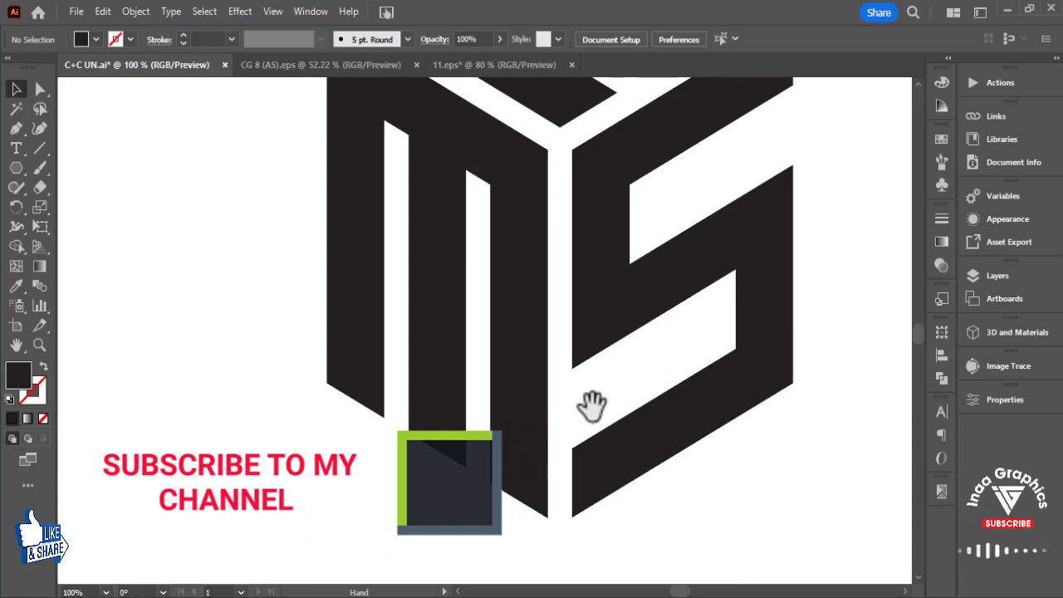
{"action": "left_click_drag", "start_coordinate": [589, 408], "coordinate": [495, 435]}
{"action": "left_click_drag", "start_coordinate": [653, 390], "coordinate": [702, 427]}
{"action": "left_click_drag", "start_coordinate": [700, 360], "coordinate": [711, 579]}
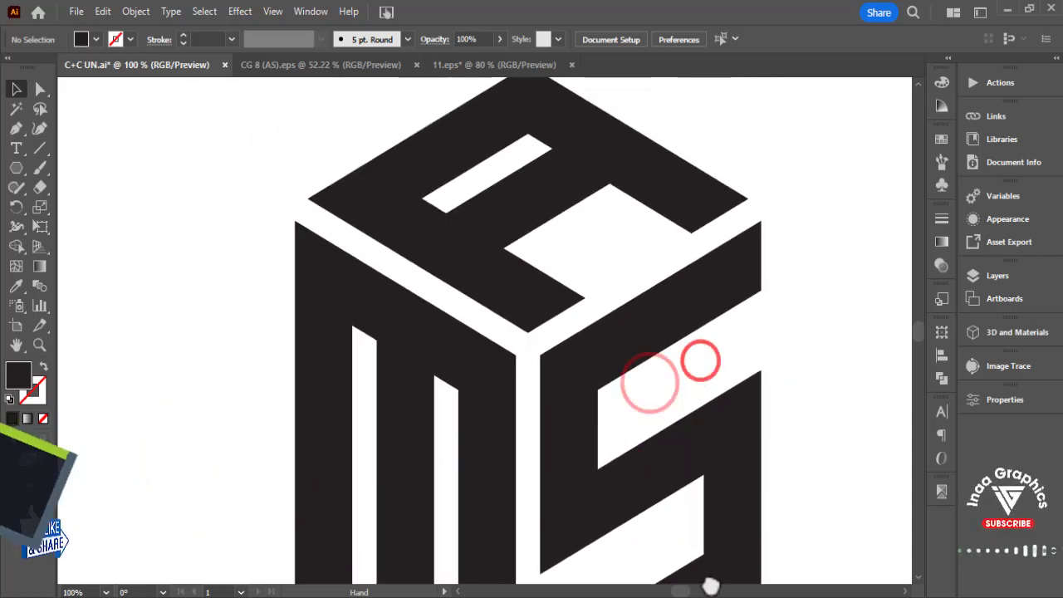
{"action": "left_click_drag", "start_coordinate": [686, 434], "coordinate": [650, 414]}
{"action": "left_click_drag", "start_coordinate": [169, 233], "coordinate": [771, 486]}
{"action": "left_click_drag", "start_coordinate": [600, 512], "coordinate": [659, 327]}
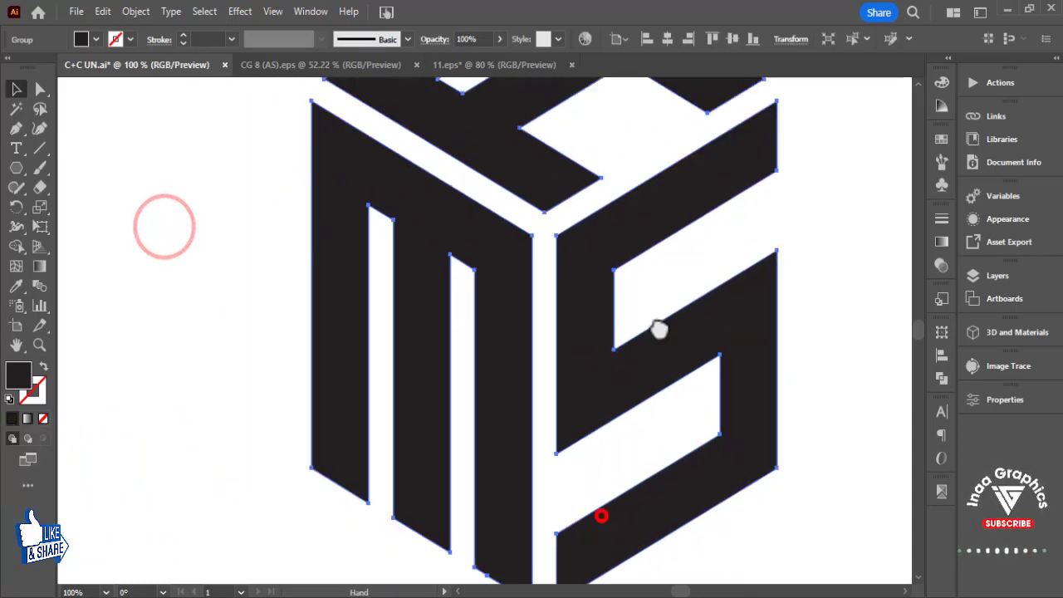
{"action": "left_click", "coordinate": [36, 89]}
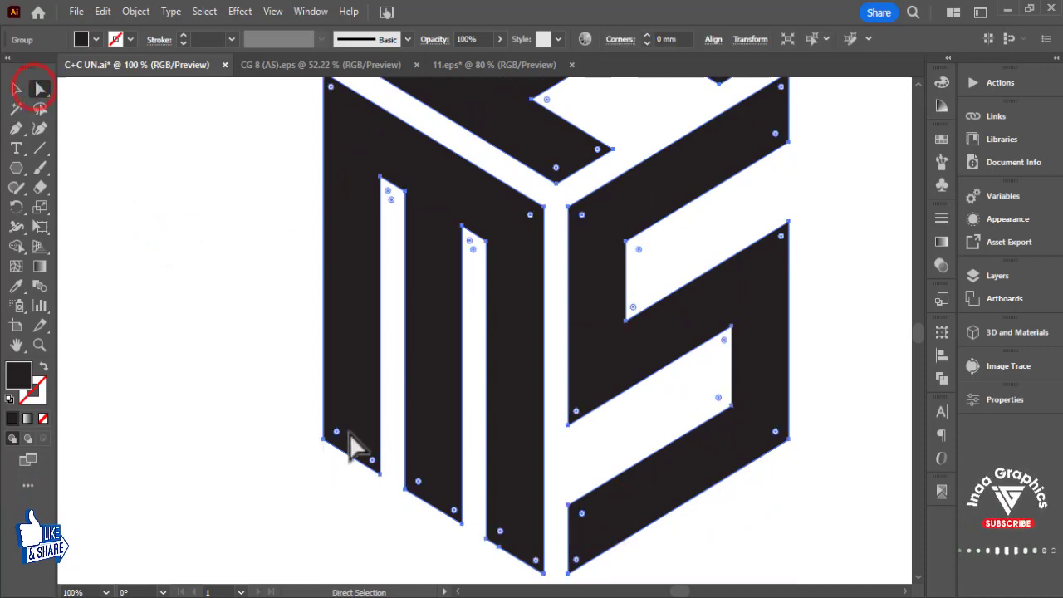
{"action": "left_click", "coordinate": [773, 433]}
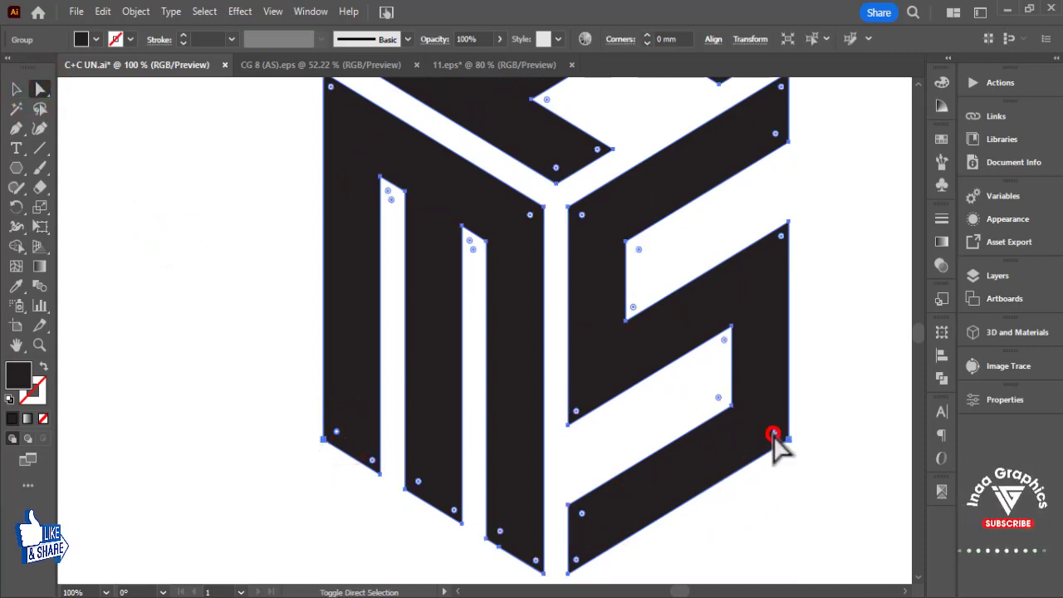
{"action": "left_click_drag", "start_coordinate": [666, 343], "coordinate": [664, 516]}
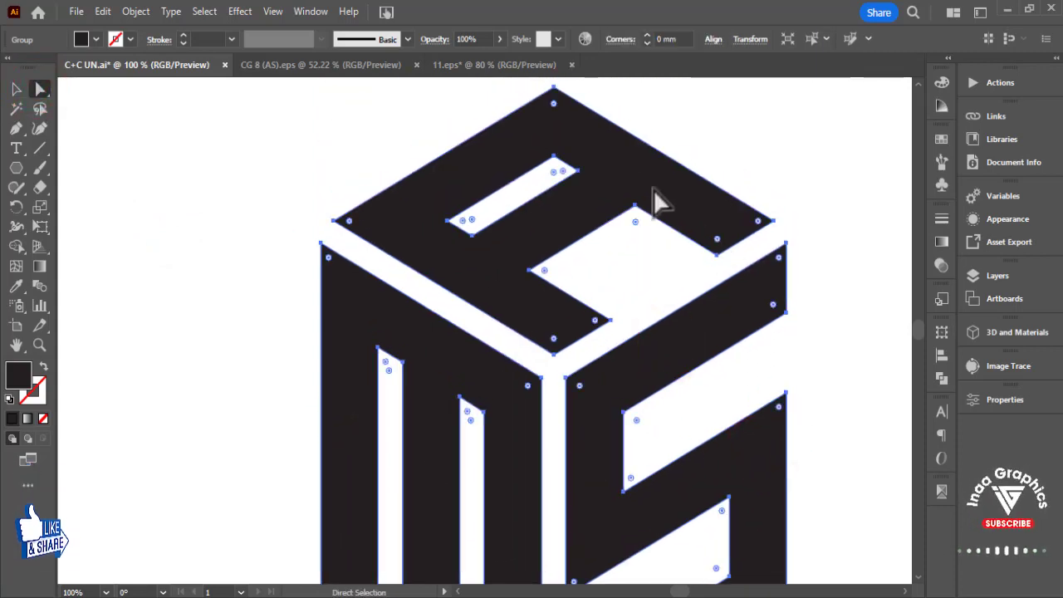
{"action": "left_click", "coordinate": [553, 105]}
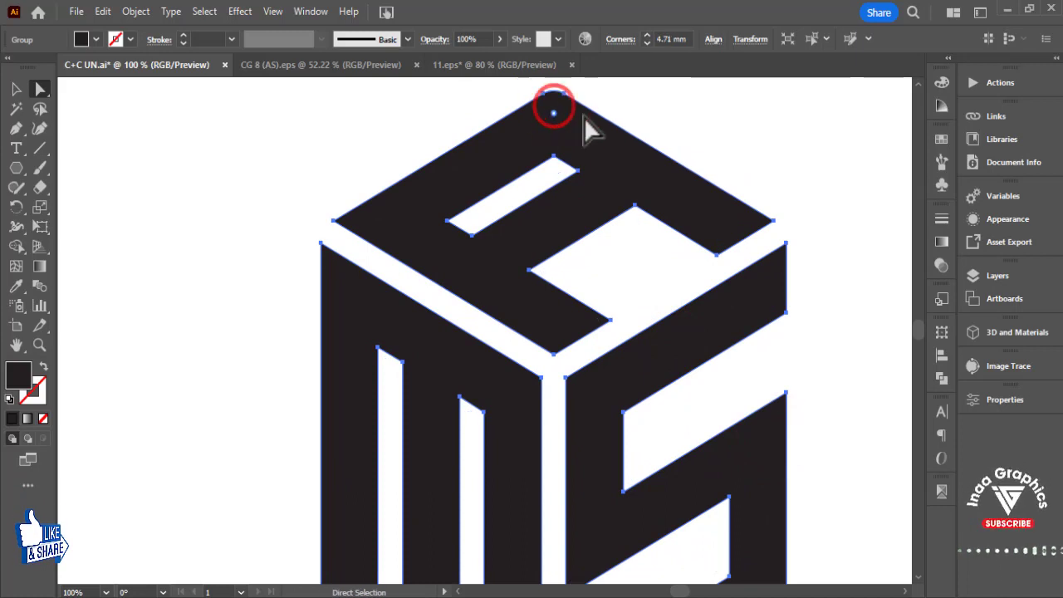
{"action": "left_click_drag", "start_coordinate": [584, 117], "coordinate": [603, 132]}
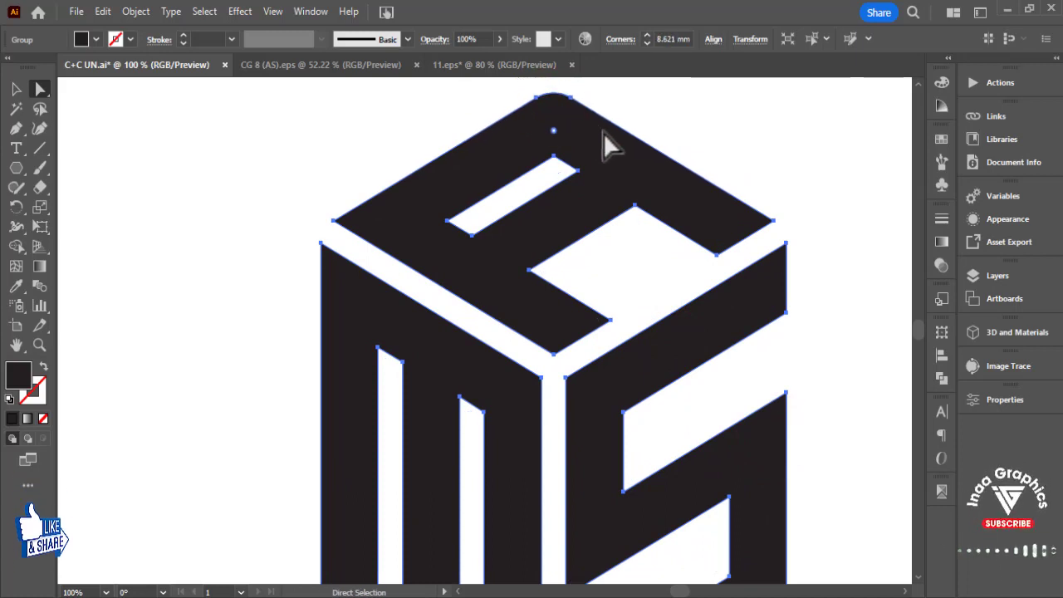
Round the lower outer corners of the M and S shapes.
{"action": "left_click", "coordinate": [802, 332]}
{"action": "scroll", "coordinate": [787, 415], "scroll_direction": "down", "scroll_amount": 3}
{"action": "left_click", "coordinate": [767, 405]}
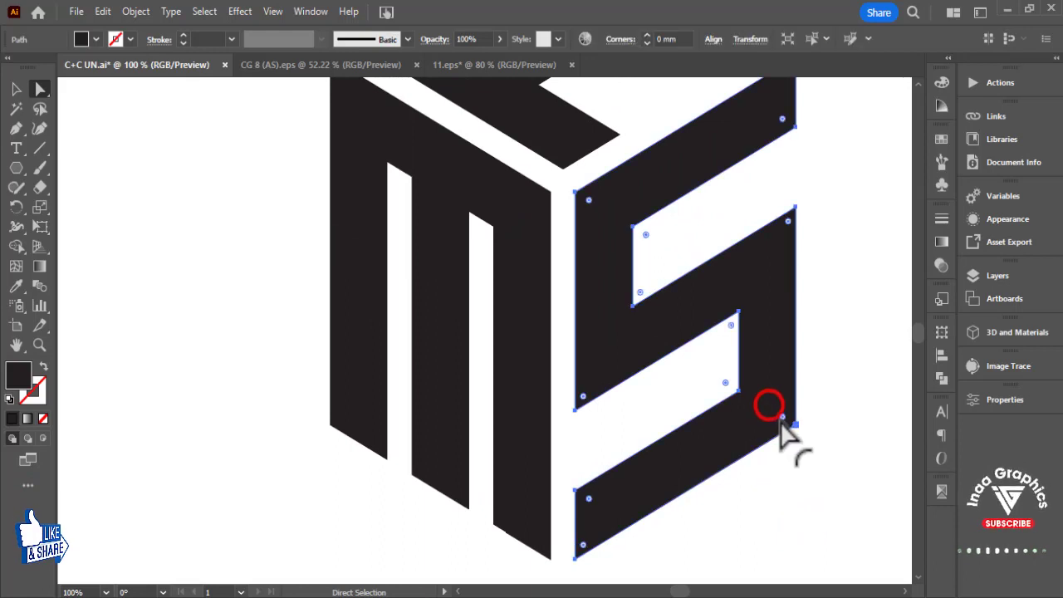
{"action": "left_click_drag", "start_coordinate": [249, 370], "coordinate": [742, 484]}
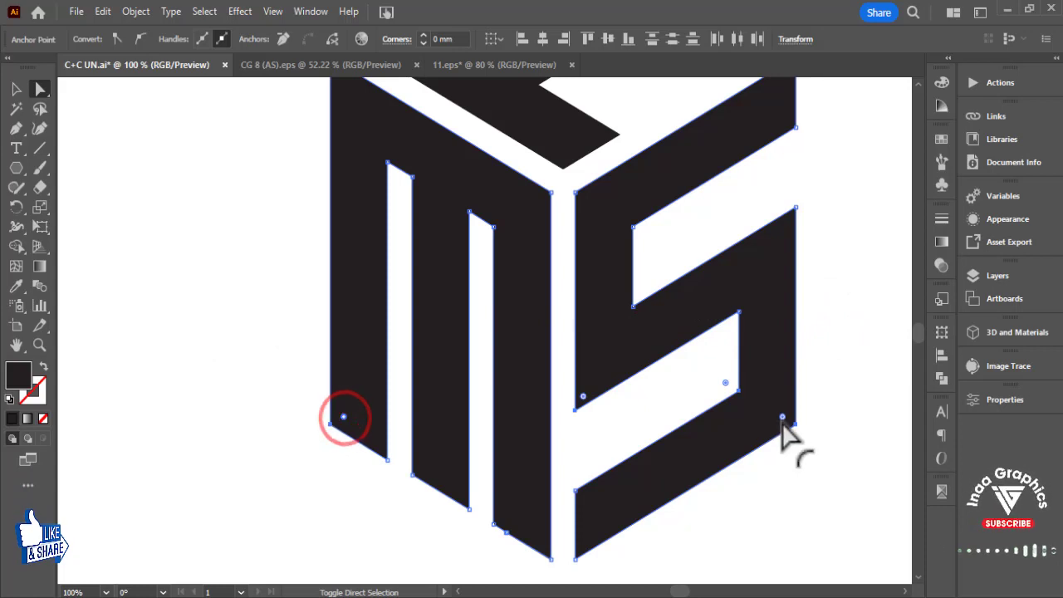
{"action": "left_click_drag", "start_coordinate": [783, 418], "coordinate": [793, 344]}
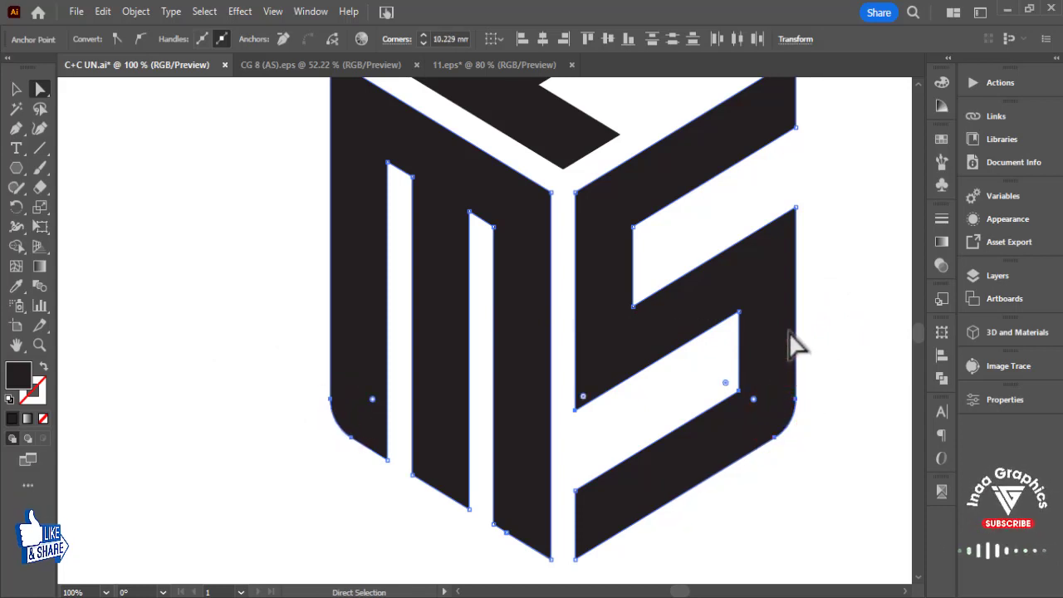
{"action": "left_click", "coordinate": [17, 88]}
Draw a large hexagon over the cube monogram with the Polygon tool.
{"action": "key", "text": "ctrl+minus"}
{"action": "key", "text": "ctrl+minus"}
{"action": "left_click", "coordinate": [154, 177]}
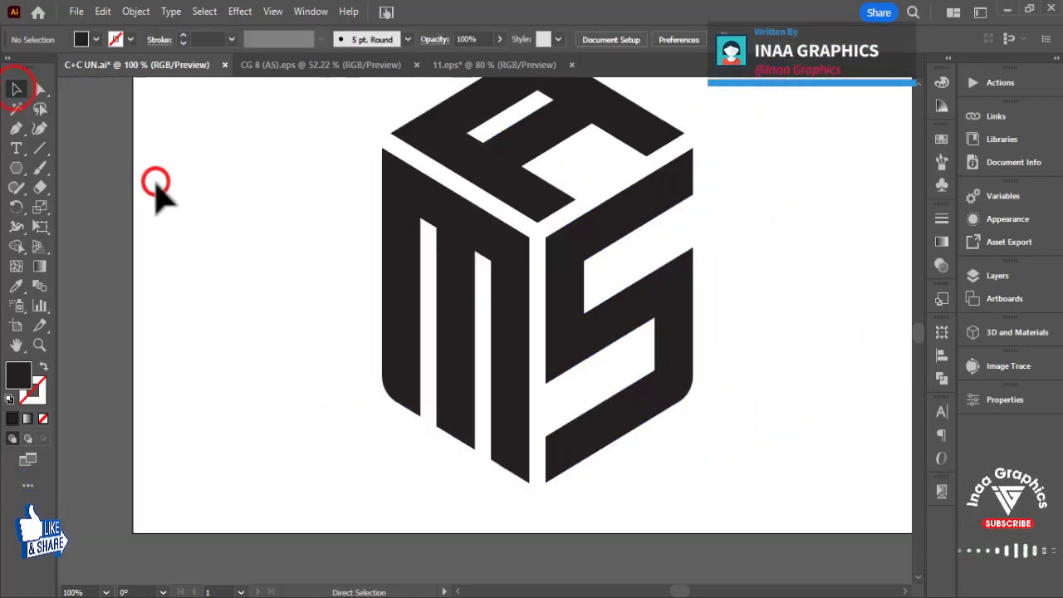
{"action": "left_click_drag", "start_coordinate": [484, 353], "coordinate": [467, 358]}
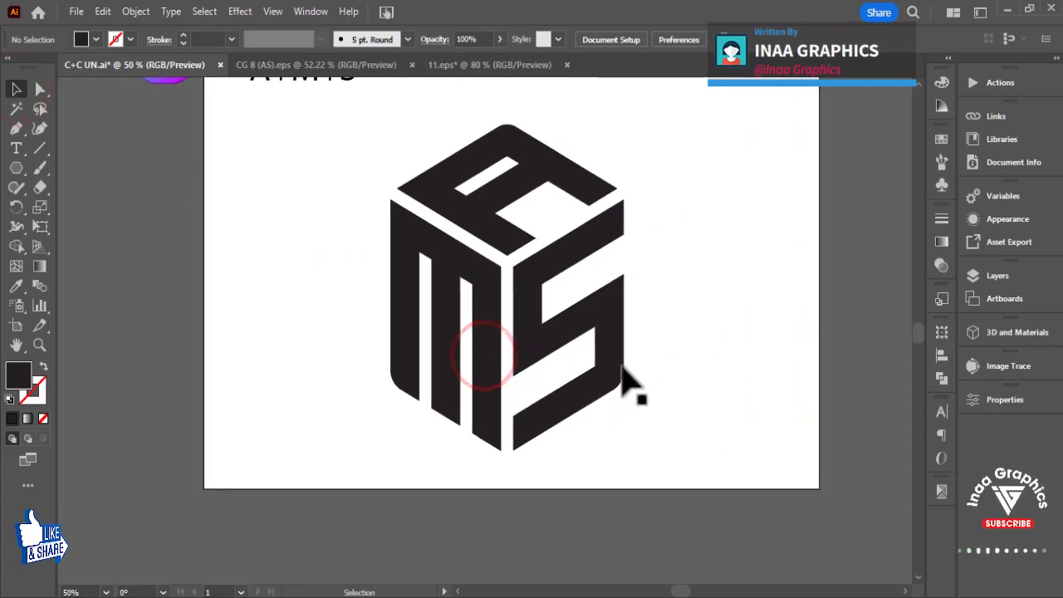
{"action": "left_click_drag", "start_coordinate": [699, 327], "coordinate": [711, 420]}
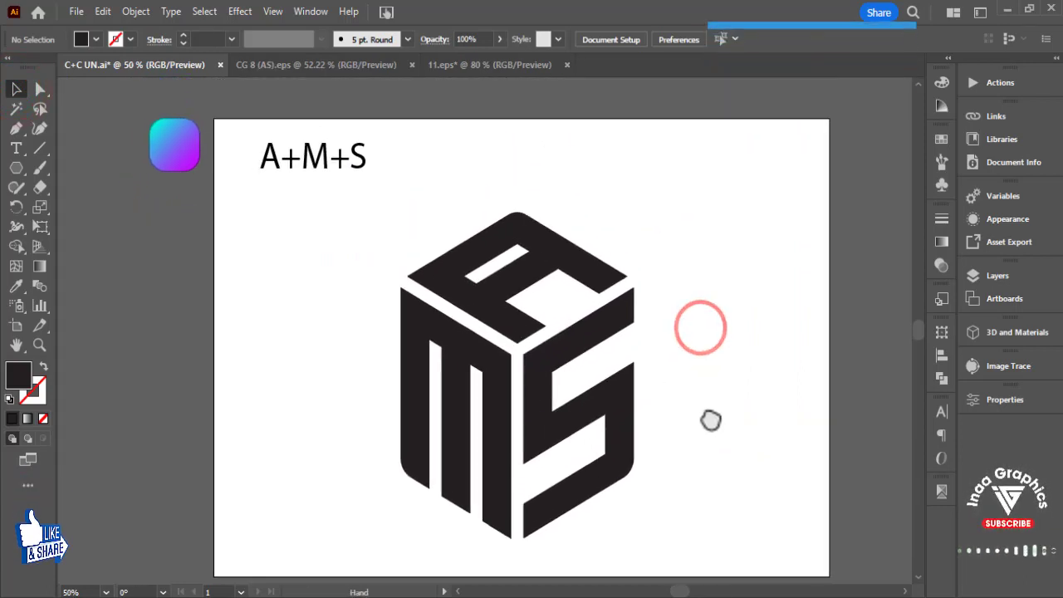
{"action": "left_click_drag", "start_coordinate": [340, 256], "coordinate": [631, 407]}
{"action": "left_click", "coordinate": [742, 349]}
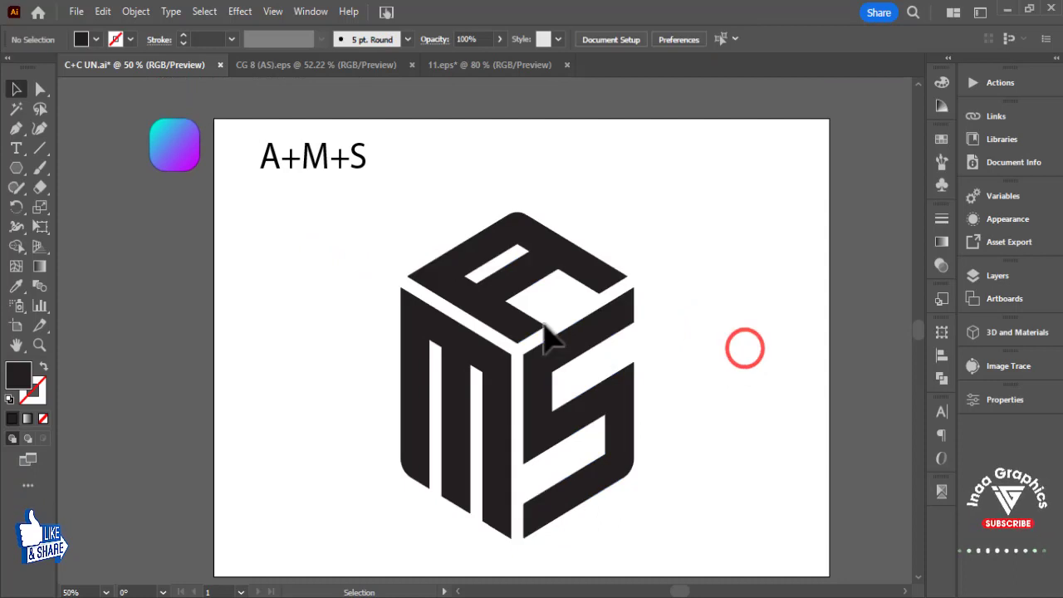
{"action": "left_click", "coordinate": [314, 302]}
{"action": "left_click", "coordinate": [16, 167]}
{"action": "left_click_drag", "start_coordinate": [337, 286], "coordinate": [125, 377]}
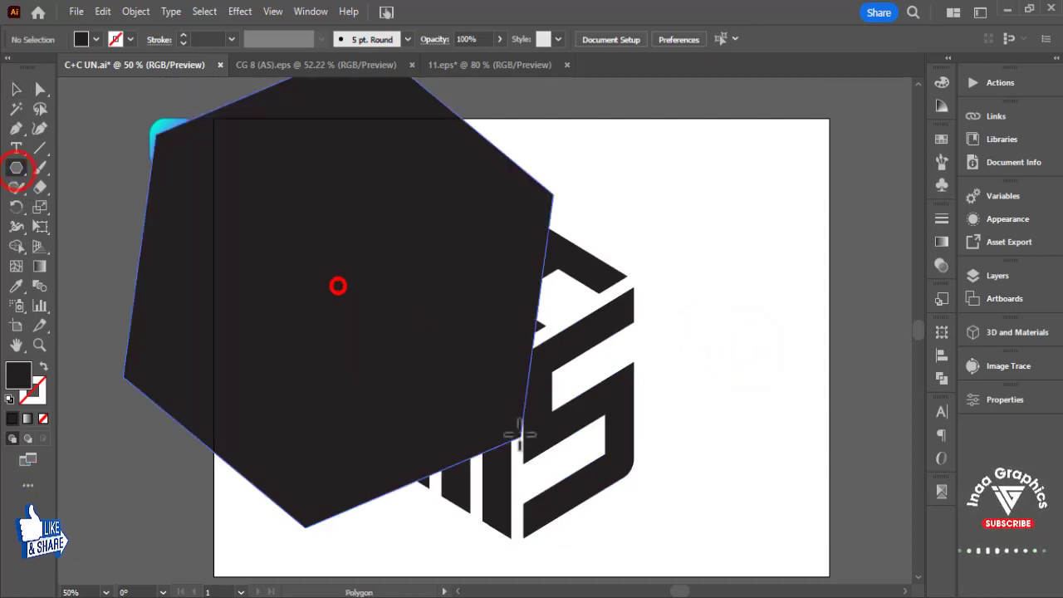
{"action": "left_click", "coordinate": [16, 86]}
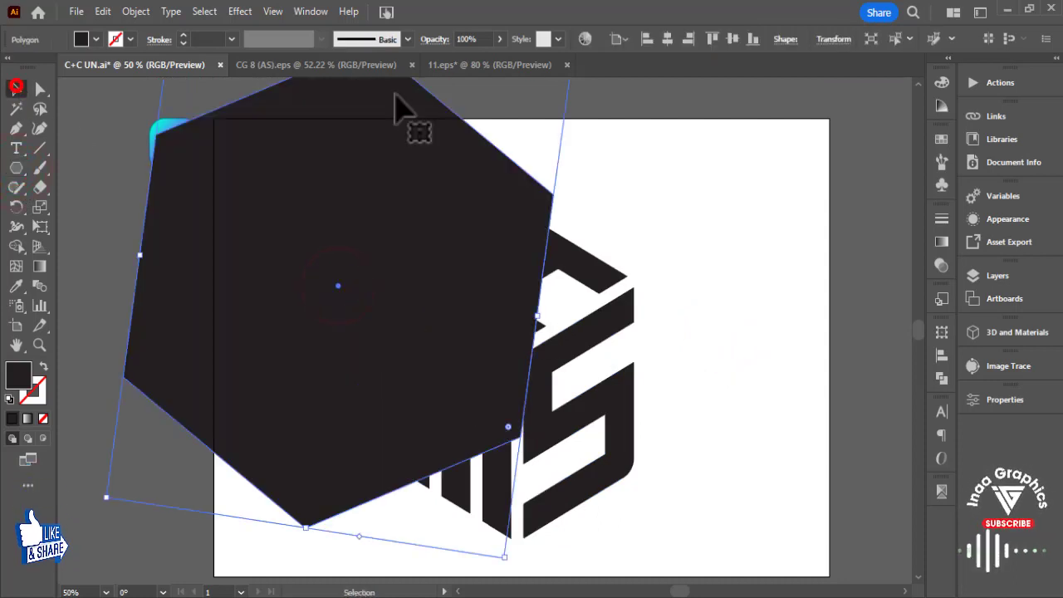
Rotate the hexagon in Transform so it stands upright.
{"action": "left_click", "coordinate": [833, 41]}
{"action": "left_click", "coordinate": [747, 109]}
{"action": "left_click", "coordinate": [764, 180]}
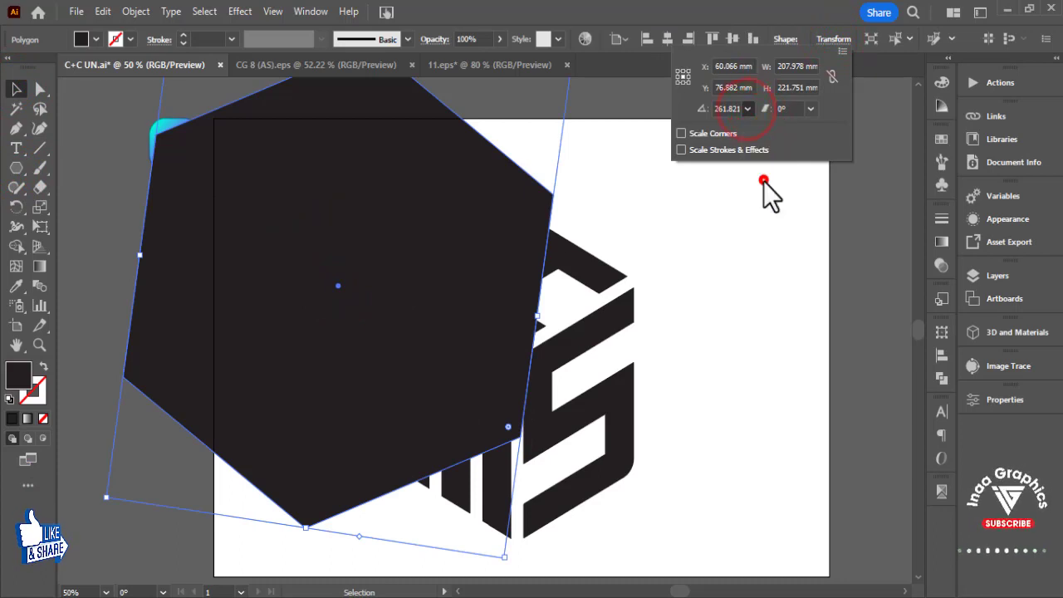
{"action": "left_click", "coordinate": [683, 230]}
{"action": "left_click", "coordinate": [391, 235]}
Give the hexagon no fill and a 13 pt black outline, then select it with the logo.
{"action": "left_click", "coordinate": [96, 39]}
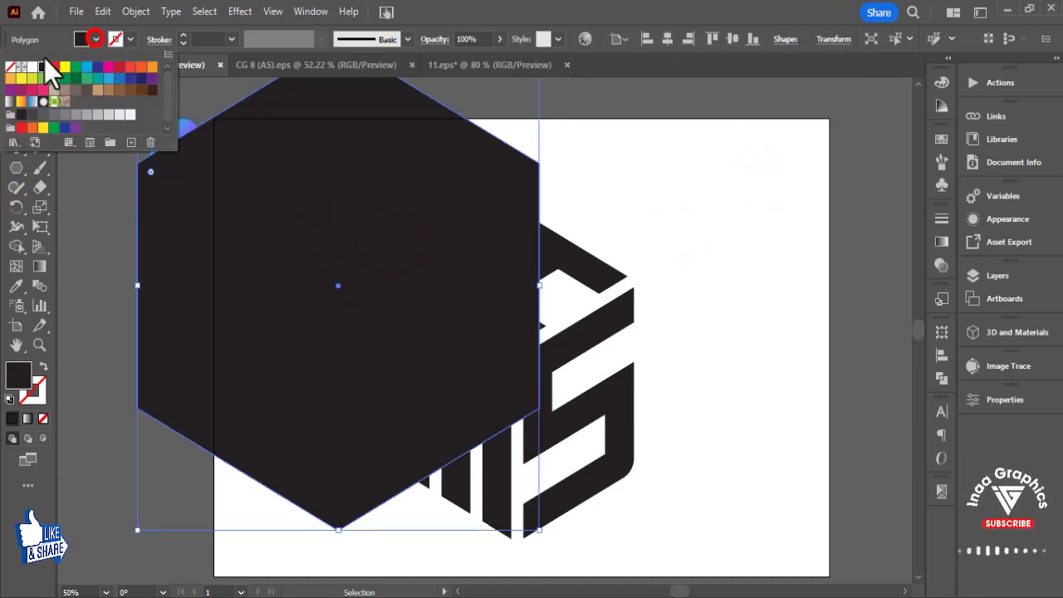
{"action": "left_click", "coordinate": [12, 68]}
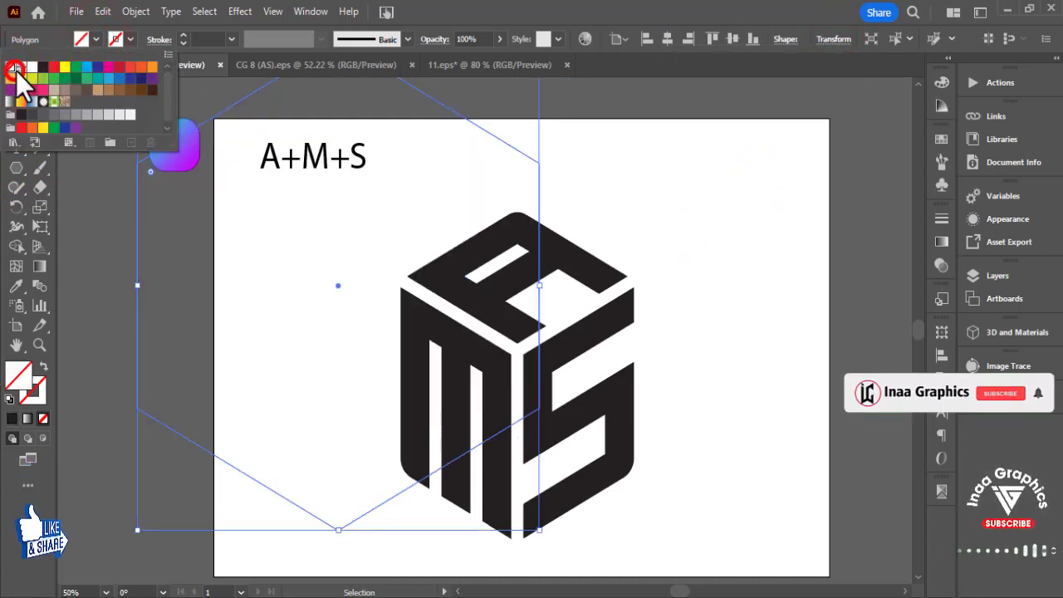
{"action": "left_click", "coordinate": [43, 68]}
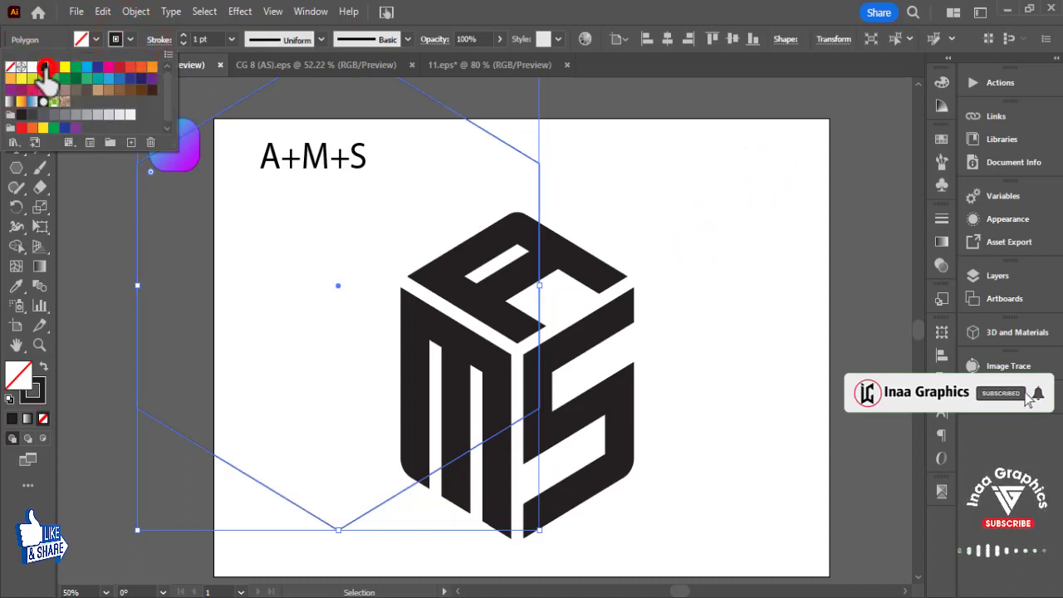
{"action": "left_click", "coordinate": [605, 159]}
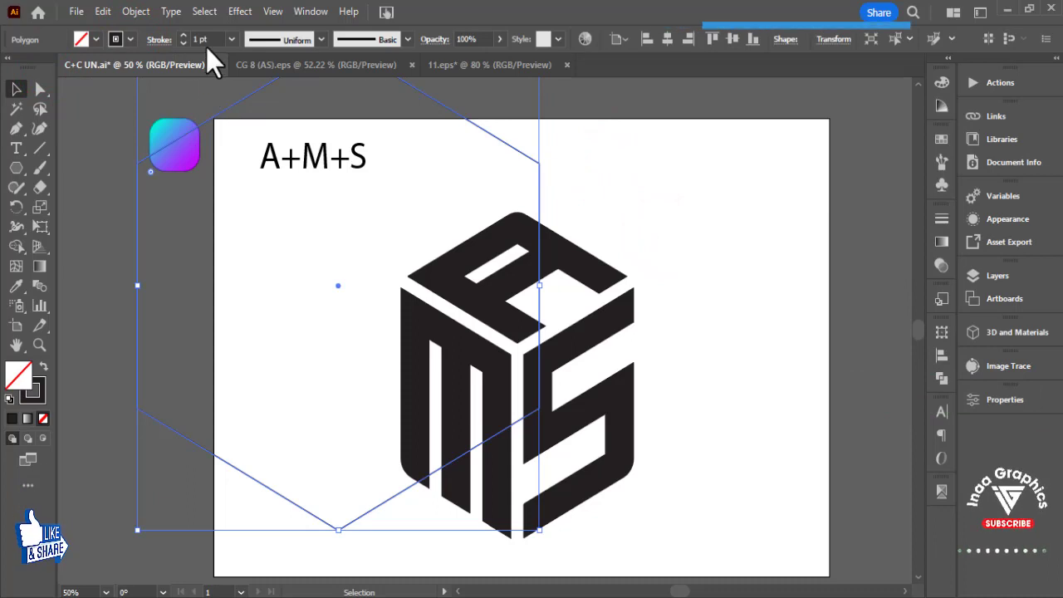
{"action": "left_click", "coordinate": [182, 35]}
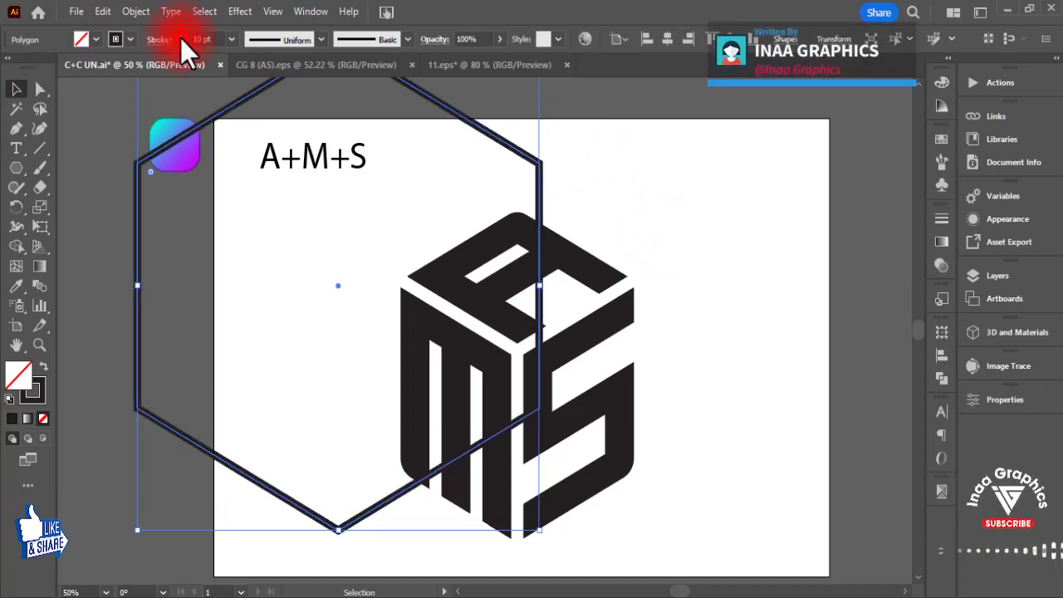
{"action": "left_click_drag", "start_coordinate": [699, 274], "coordinate": [462, 351]}
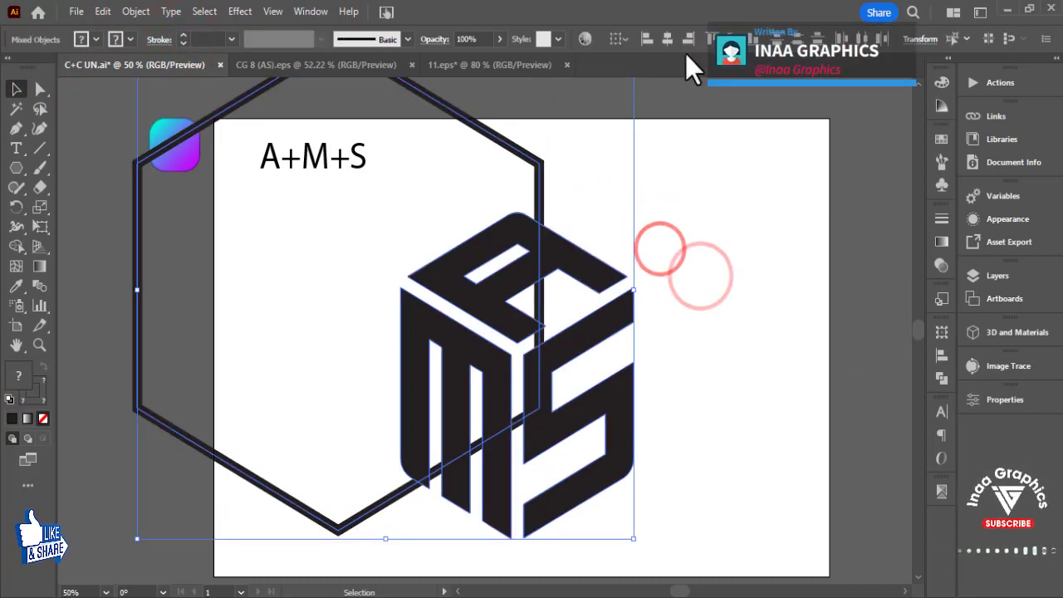
Centre the hexagon and cube on each other, then shrink the hexagon to fit the cube.
{"action": "left_click", "coordinate": [667, 39]}
{"action": "left_click", "coordinate": [730, 39]}
{"action": "left_click", "coordinate": [802, 251]}
{"action": "left_click", "coordinate": [634, 238]}
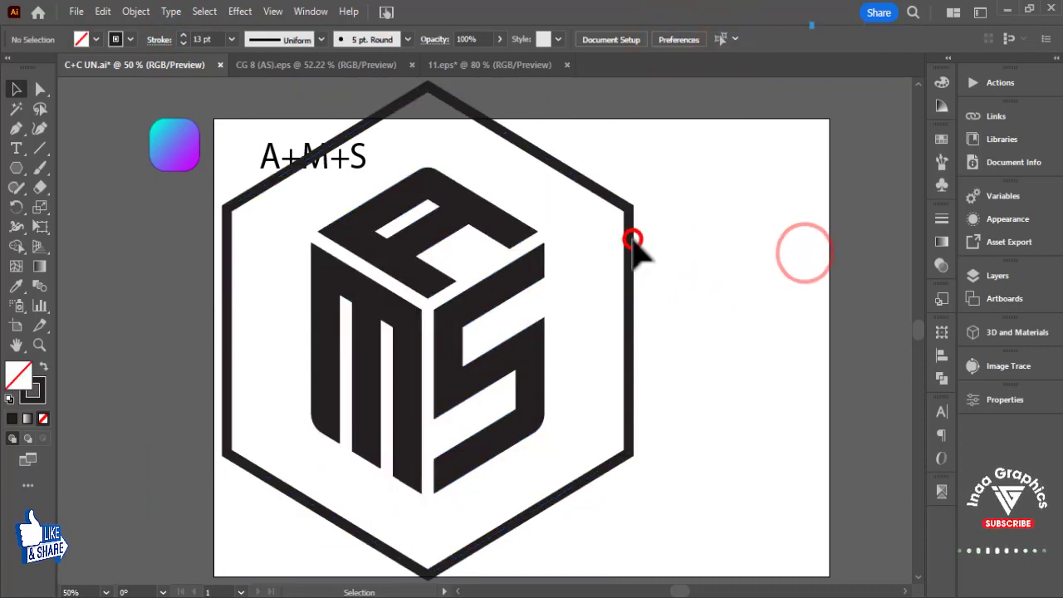
{"action": "left_click_drag", "start_coordinate": [673, 190], "coordinate": [597, 237]}
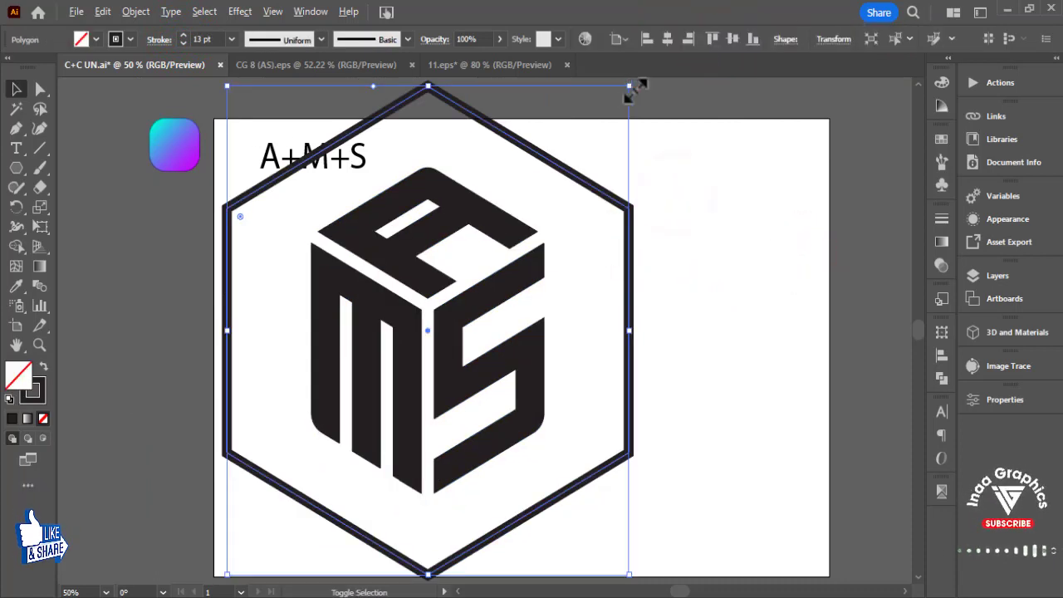
{"action": "left_click_drag", "start_coordinate": [630, 88], "coordinate": [578, 147]}
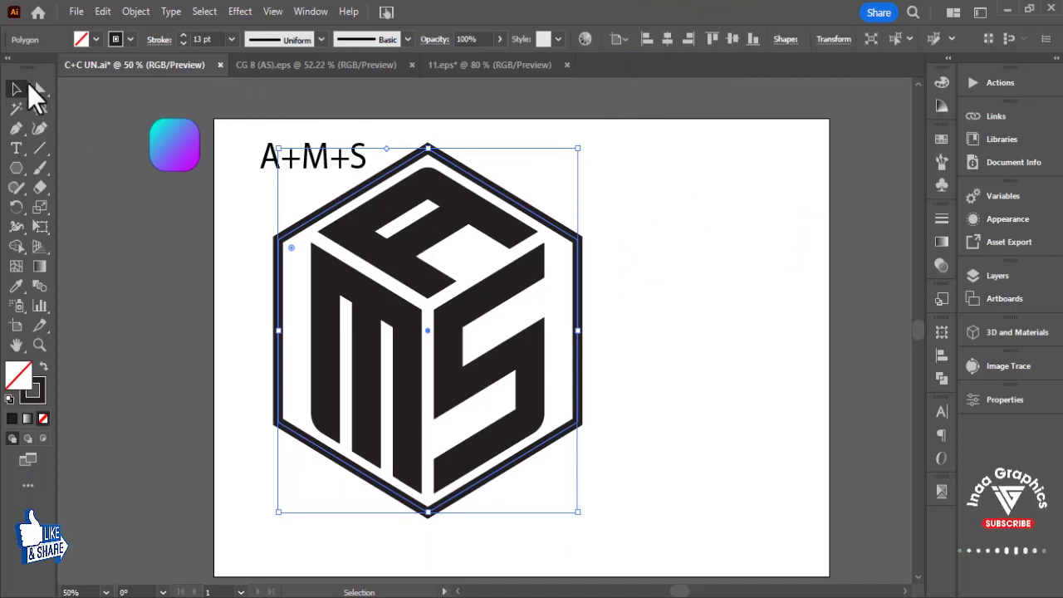
Round the hexagon's corners and move the hexagon and cube to the artboard centre.
{"action": "left_click", "coordinate": [37, 88]}
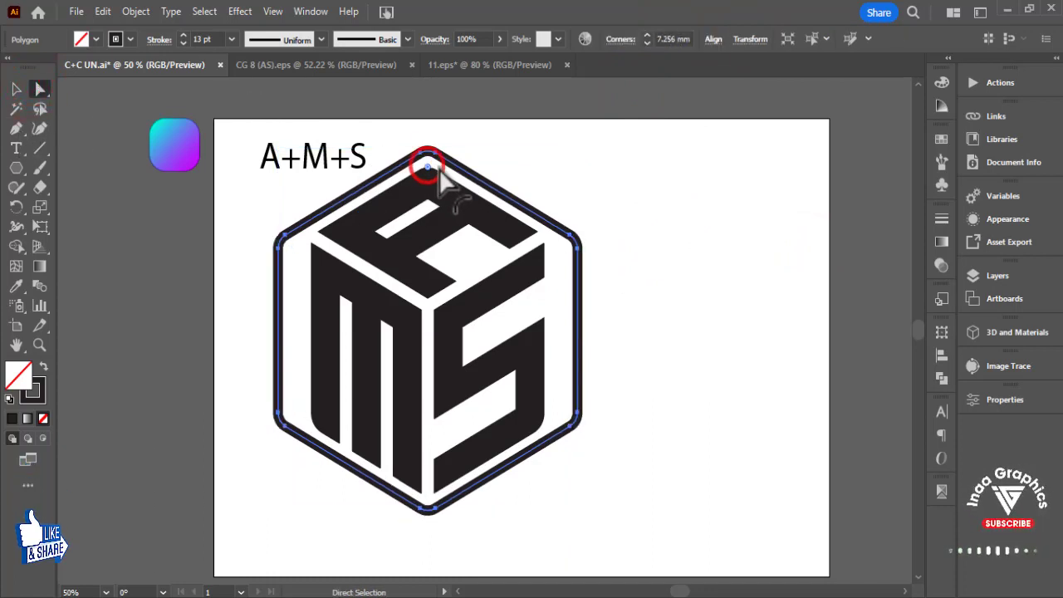
{"action": "left_click", "coordinate": [16, 88]}
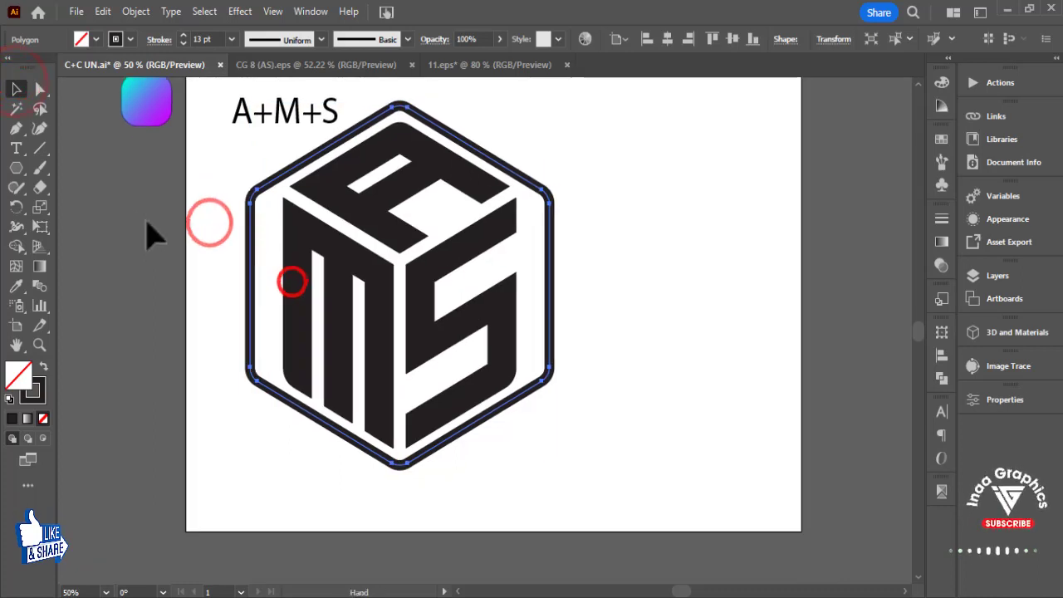
{"action": "left_click_drag", "start_coordinate": [129, 209], "coordinate": [627, 342]}
{"action": "left_click_drag", "start_coordinate": [488, 309], "coordinate": [610, 321]}
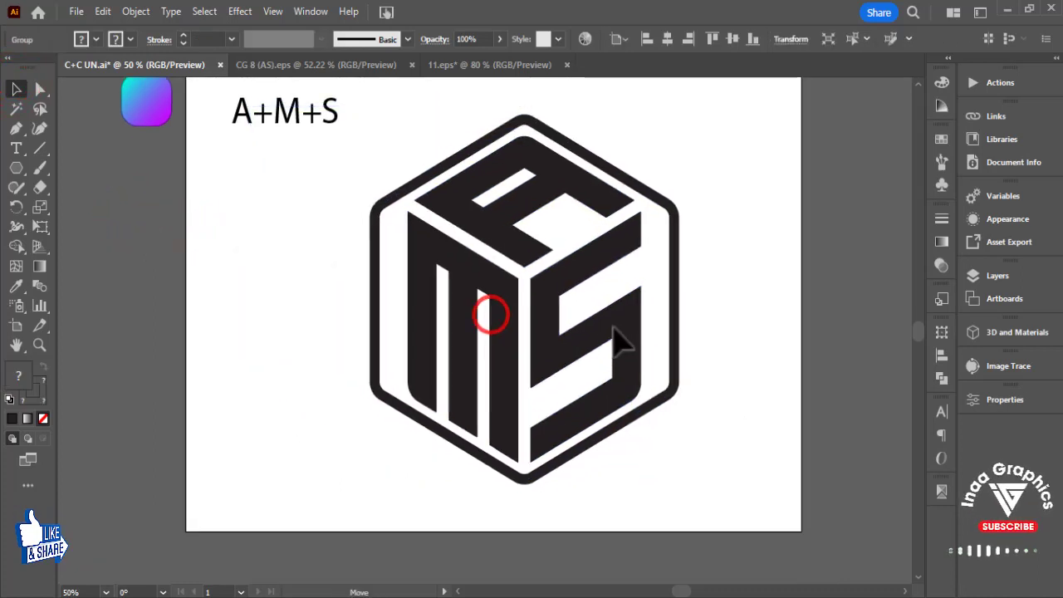
{"action": "left_click", "coordinate": [771, 275]}
{"action": "left_click_drag", "start_coordinate": [358, 246], "coordinate": [362, 261]}
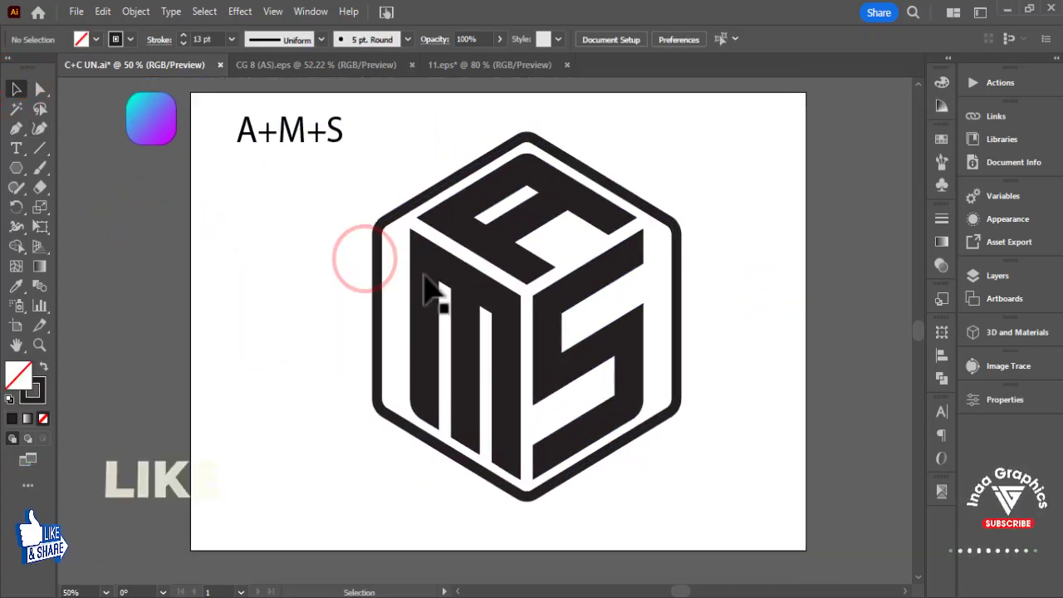
Draw a rectangle with black fill and no outline over the logo.
{"action": "left_click_drag", "start_coordinate": [16, 167], "coordinate": [74, 166]}
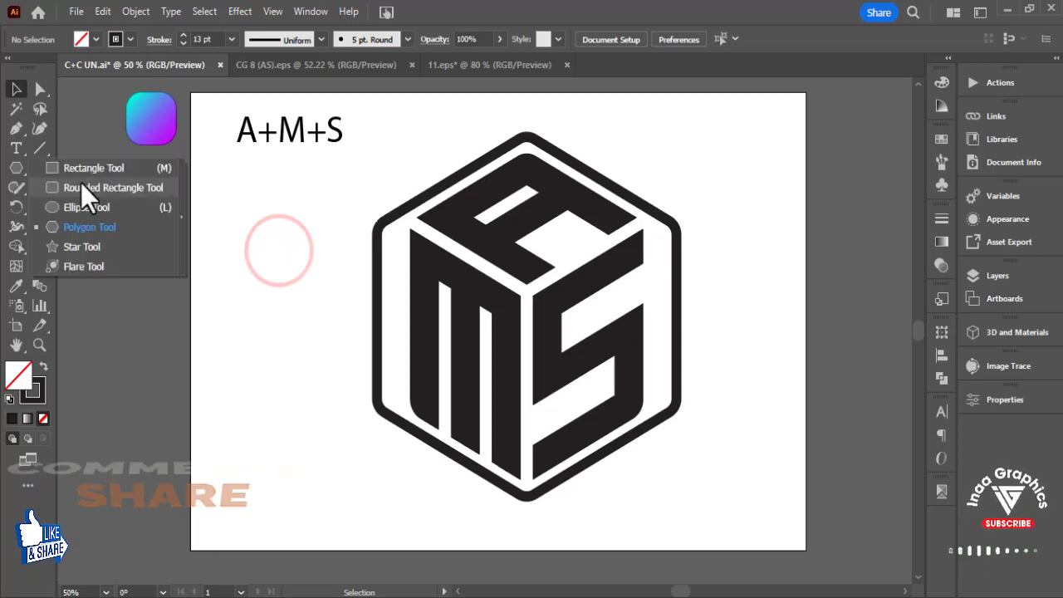
{"action": "left_click_drag", "start_coordinate": [238, 151], "coordinate": [564, 354]}
{"action": "left_click", "coordinate": [16, 86]}
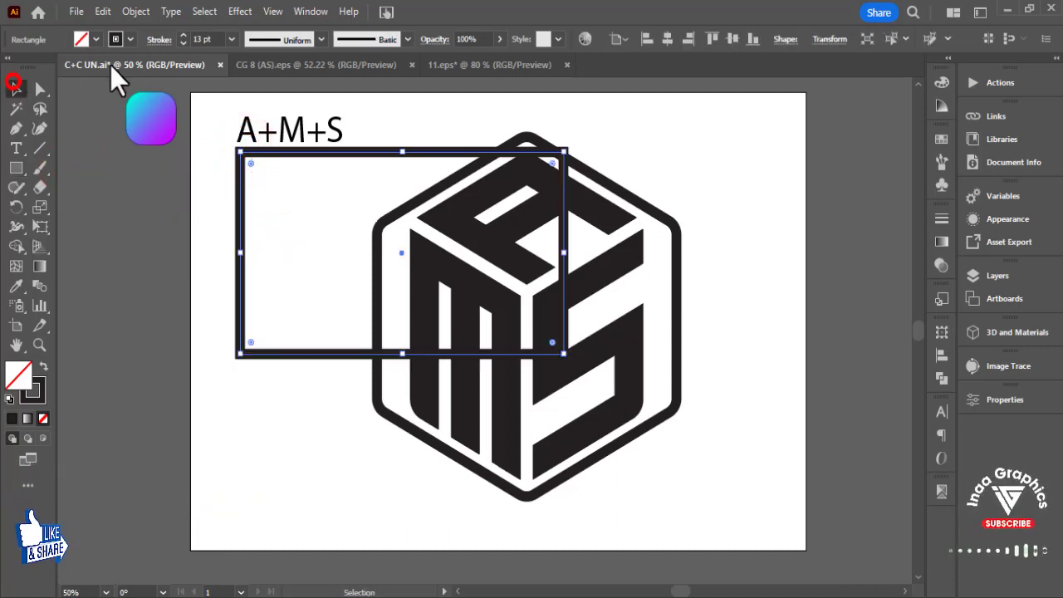
{"action": "left_click", "coordinate": [94, 37]}
{"action": "left_click", "coordinate": [43, 68]}
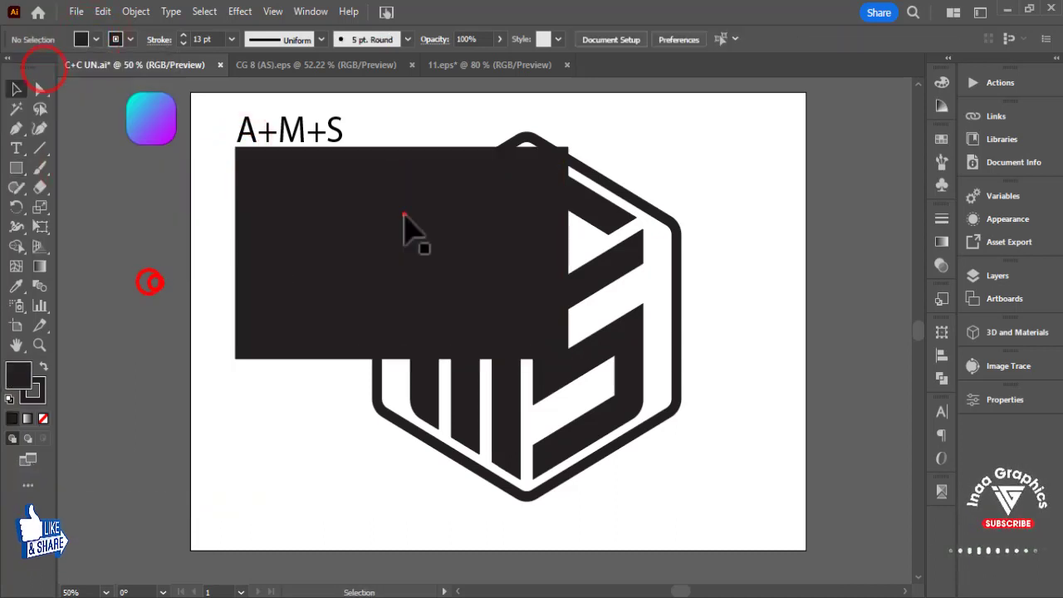
{"action": "left_click", "coordinate": [130, 39]}
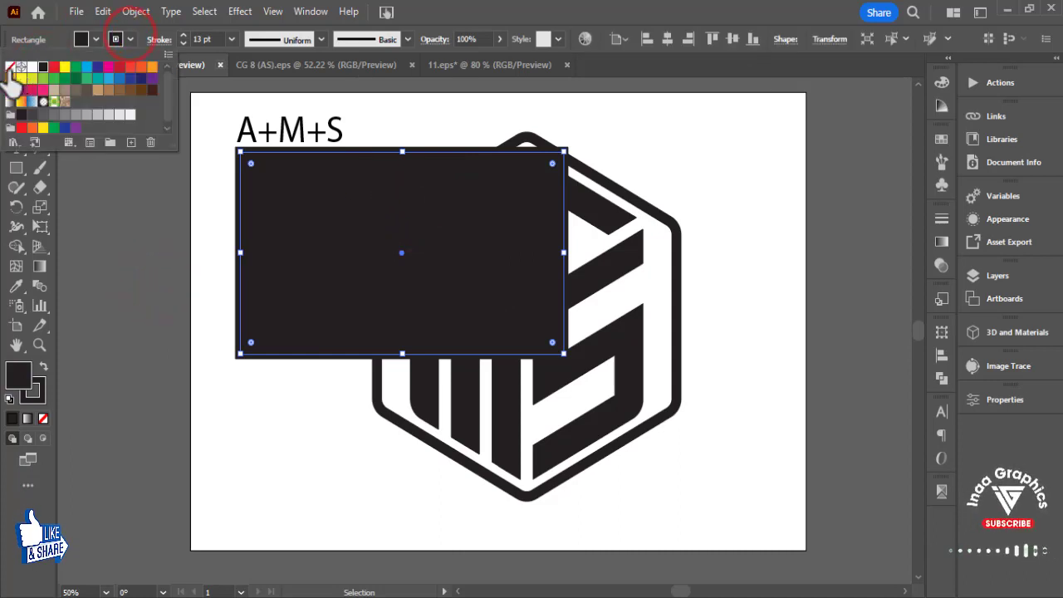
{"action": "left_click", "coordinate": [10, 67]}
{"action": "left_click", "coordinate": [114, 248]}
Align the rectangle left and top, stretch it over the whole artboard, and send it to back.
{"action": "left_click", "coordinate": [393, 163]}
{"action": "left_click", "coordinate": [646, 39]}
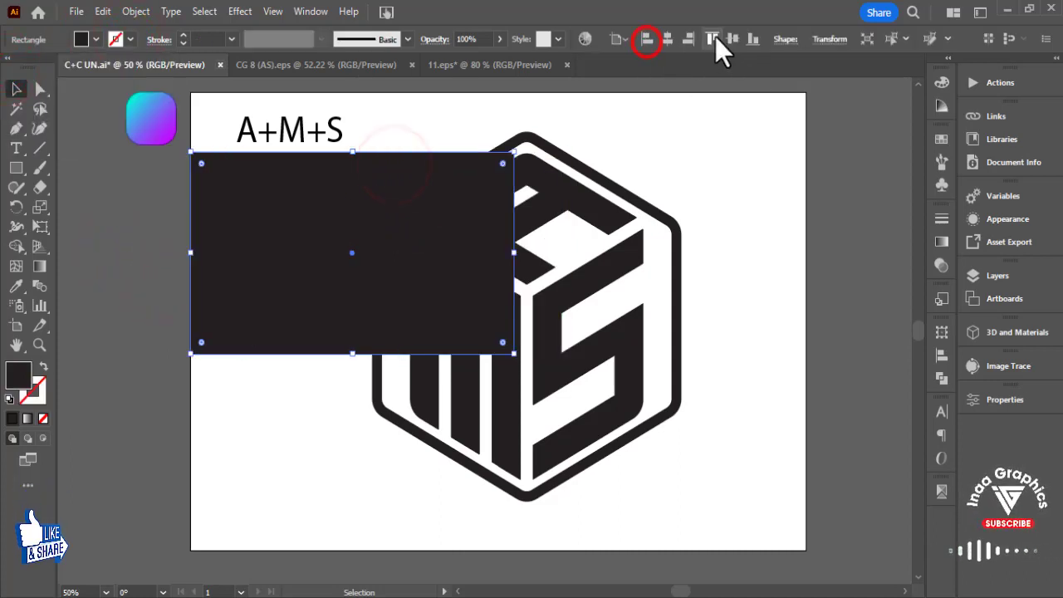
{"action": "left_click", "coordinate": [711, 39]}
{"action": "mouse_move", "coordinate": [513, 292]}
{"action": "left_mouse_down"}
{"action": "mouse_move", "coordinate": [755, 535]}
{"action": "mouse_move", "coordinate": [805, 549]}
{"action": "left_mouse_up"}
{"action": "right_click", "coordinate": [728, 503]}
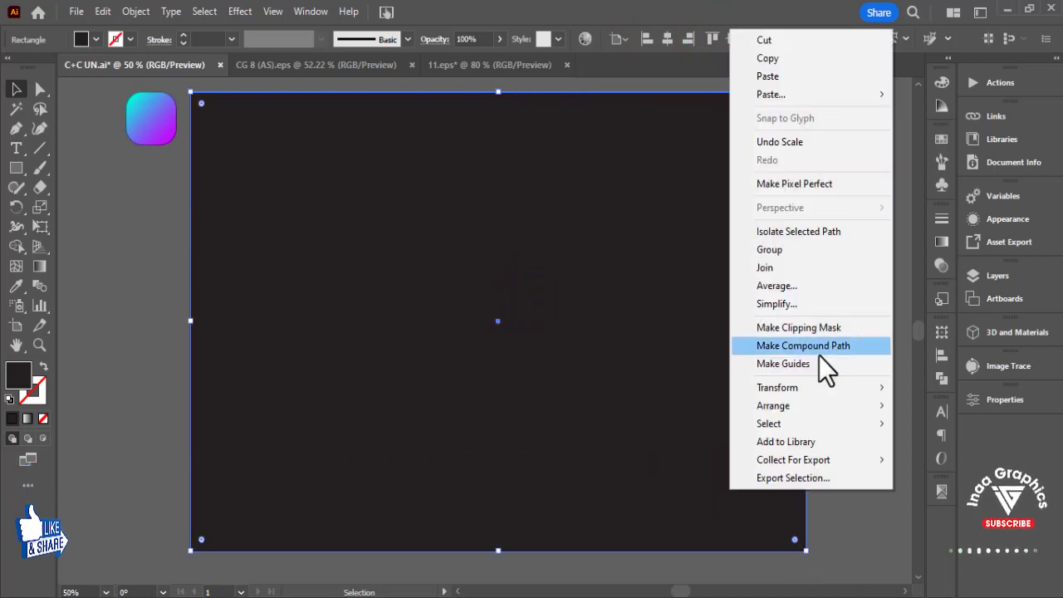
{"action": "left_click", "coordinate": [601, 453]}
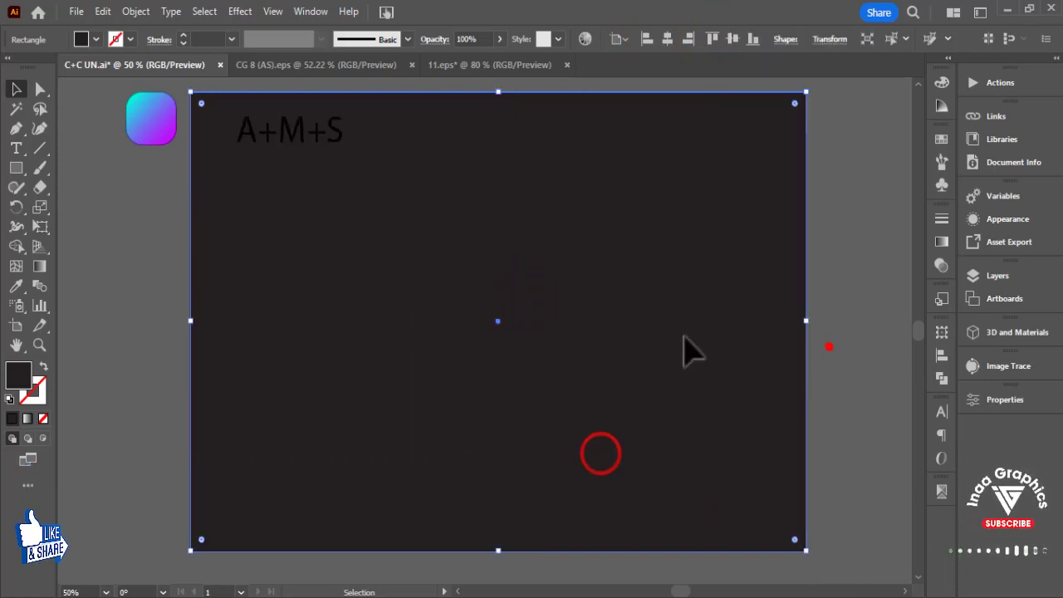
{"action": "left_click", "coordinate": [534, 324]}
Fill the A-M-S cube logo with white.
{"action": "left_click", "coordinate": [108, 39]}
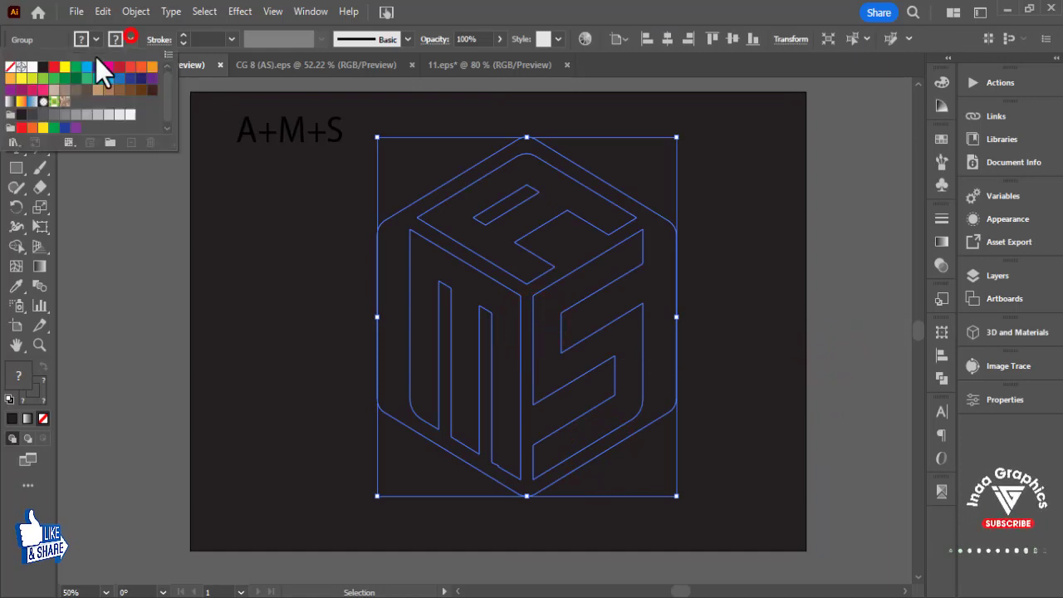
{"action": "left_click", "coordinate": [129, 260]}
{"action": "right_click", "coordinate": [514, 323]}
{"action": "left_click", "coordinate": [560, 448]}
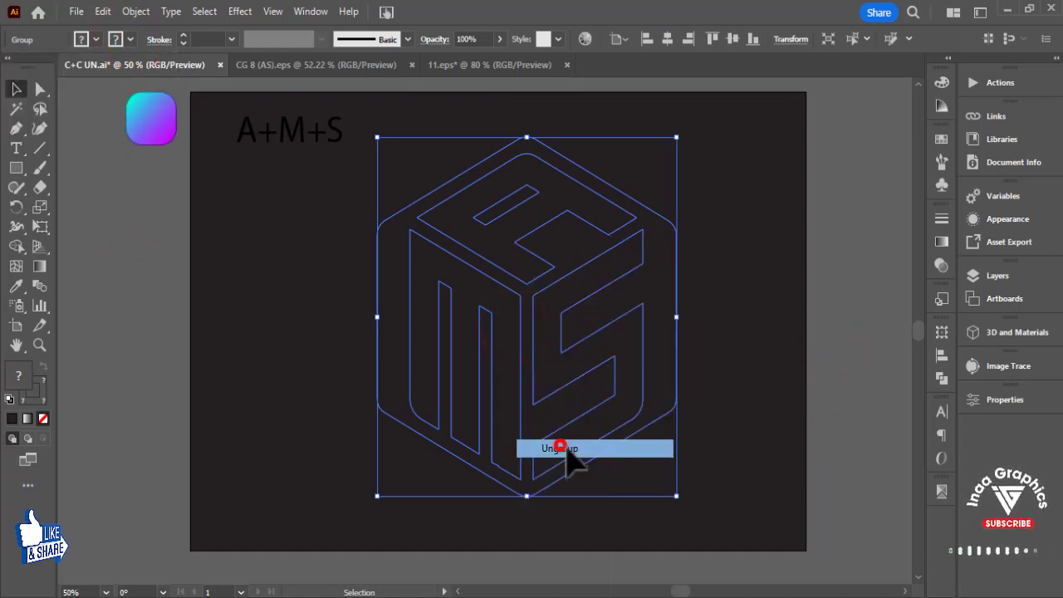
{"action": "left_click", "coordinate": [585, 347]}
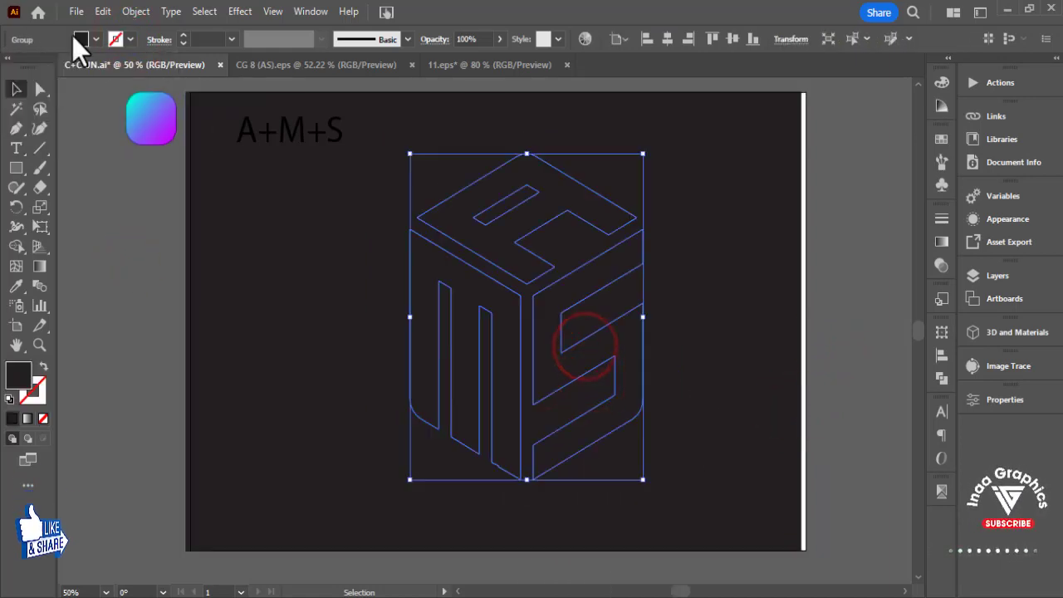
{"action": "left_click", "coordinate": [97, 39]}
{"action": "left_click", "coordinate": [28, 72]}
{"action": "left_click", "coordinate": [137, 246]}
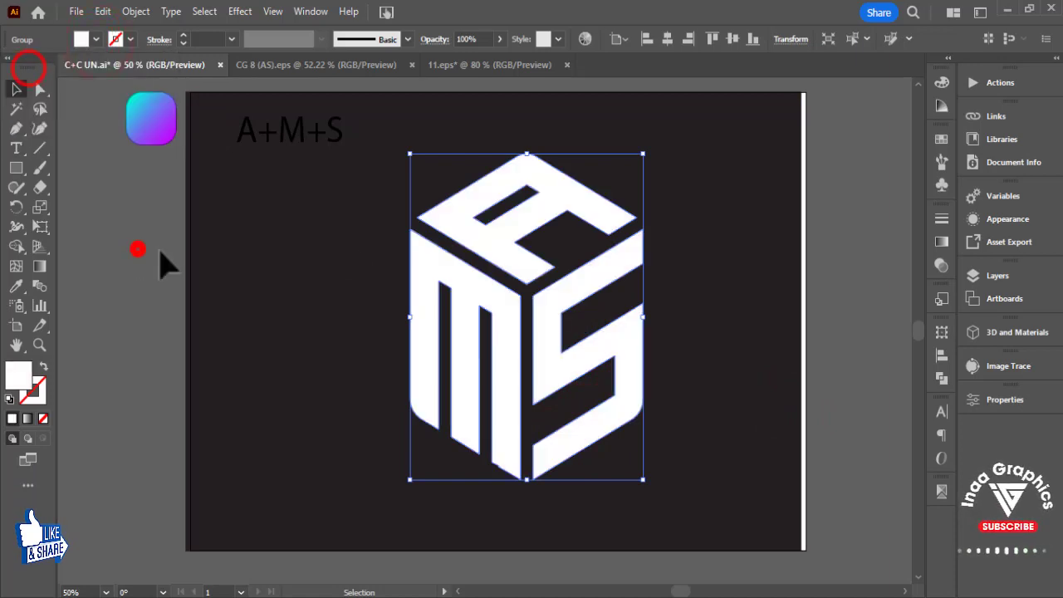
Centre the dark background rectangle horizontally and vertically on the artboard.
{"action": "left_click", "coordinate": [404, 260]}
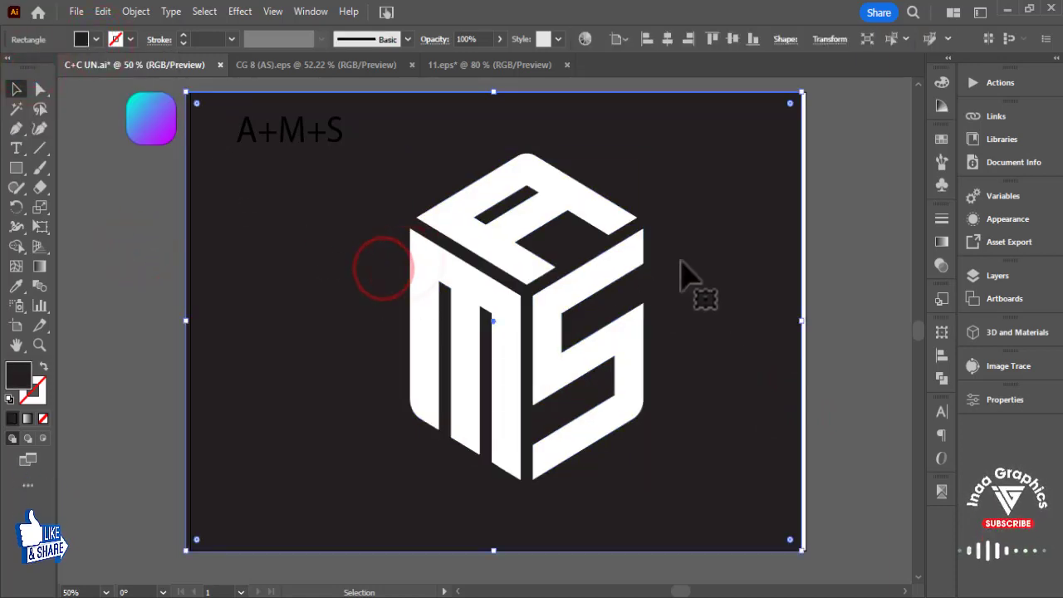
{"action": "left_click", "coordinate": [667, 39]}
{"action": "left_click", "coordinate": [732, 39]}
{"action": "left_click", "coordinate": [841, 174]}
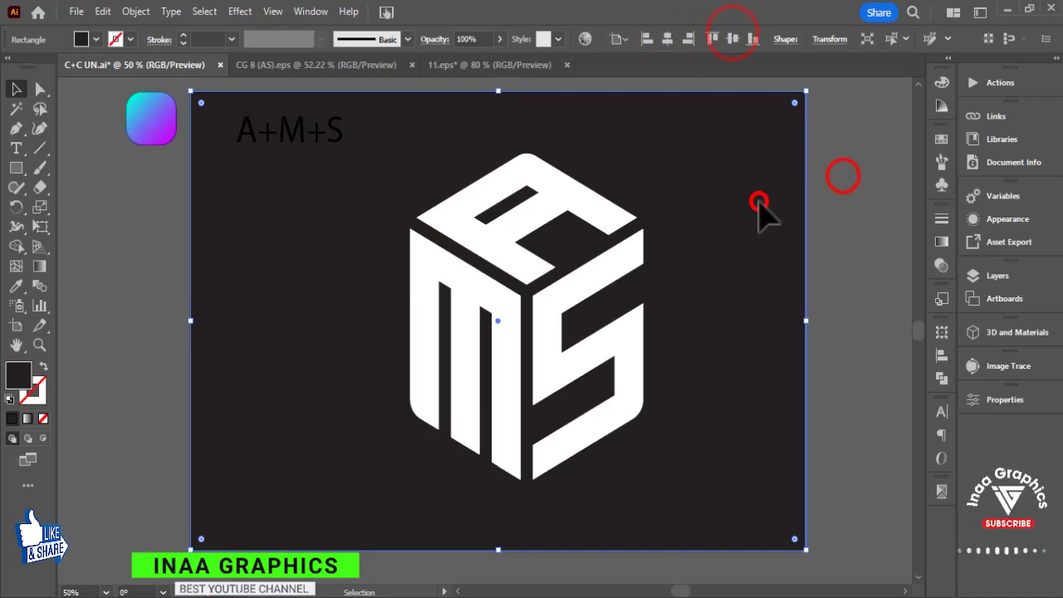
{"action": "left_click", "coordinate": [758, 201]}
Give the hexagon frame a white outline.
{"action": "left_click_drag", "start_coordinate": [662, 285], "coordinate": [662, 287]}
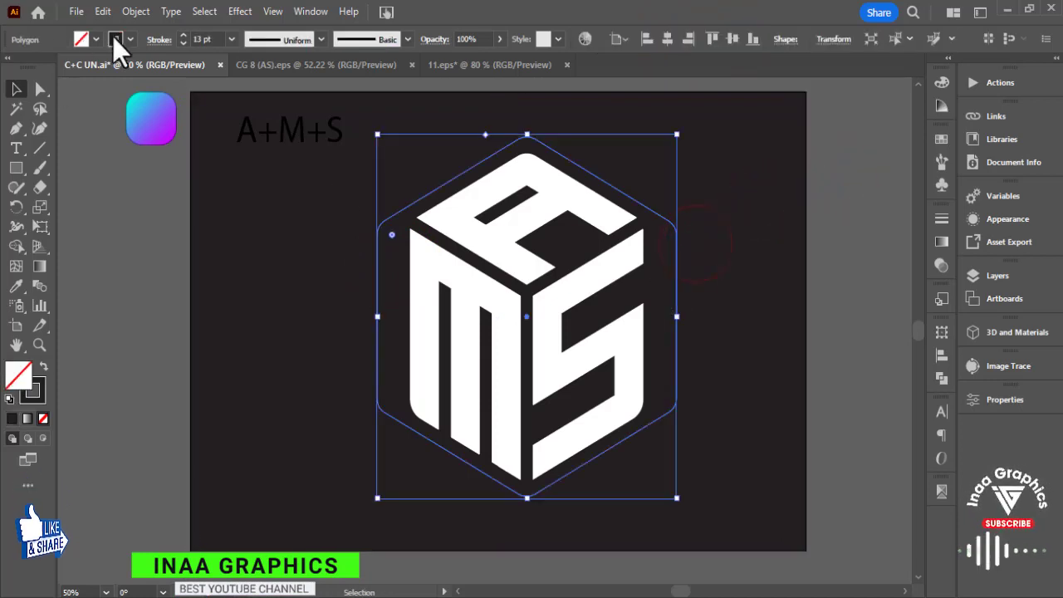
{"action": "left_click", "coordinate": [114, 39]}
{"action": "left_click", "coordinate": [33, 68]}
{"action": "left_click", "coordinate": [150, 240]}
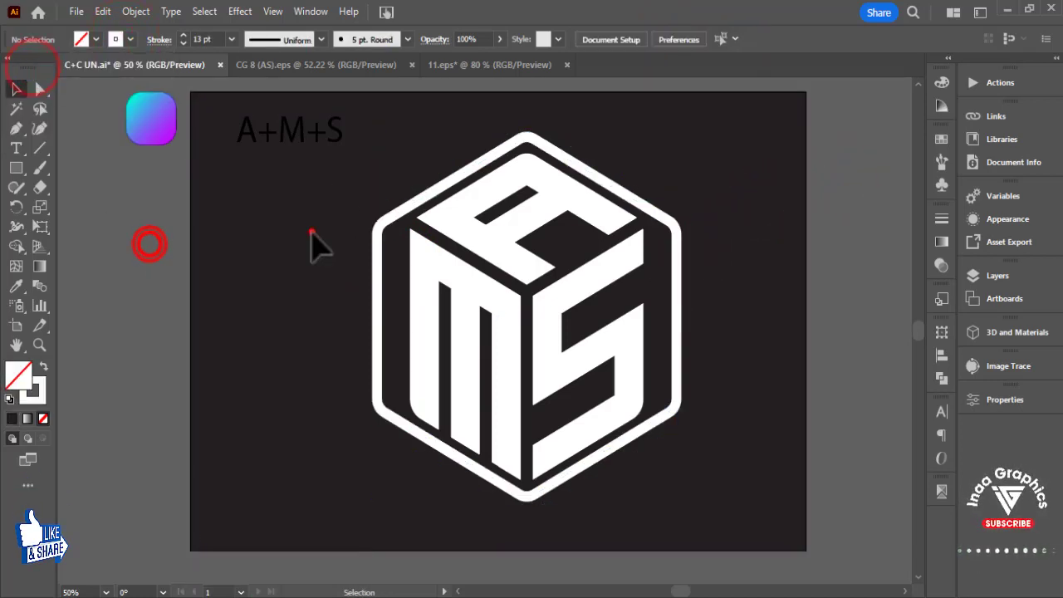
Select all logo parts, enlarge the logo slightly and re-centre it on the artboard.
{"action": "left_click", "coordinate": [308, 230]}
{"action": "left_click_drag", "start_coordinate": [296, 268], "coordinate": [660, 336]}
{"action": "key", "text": "v"}
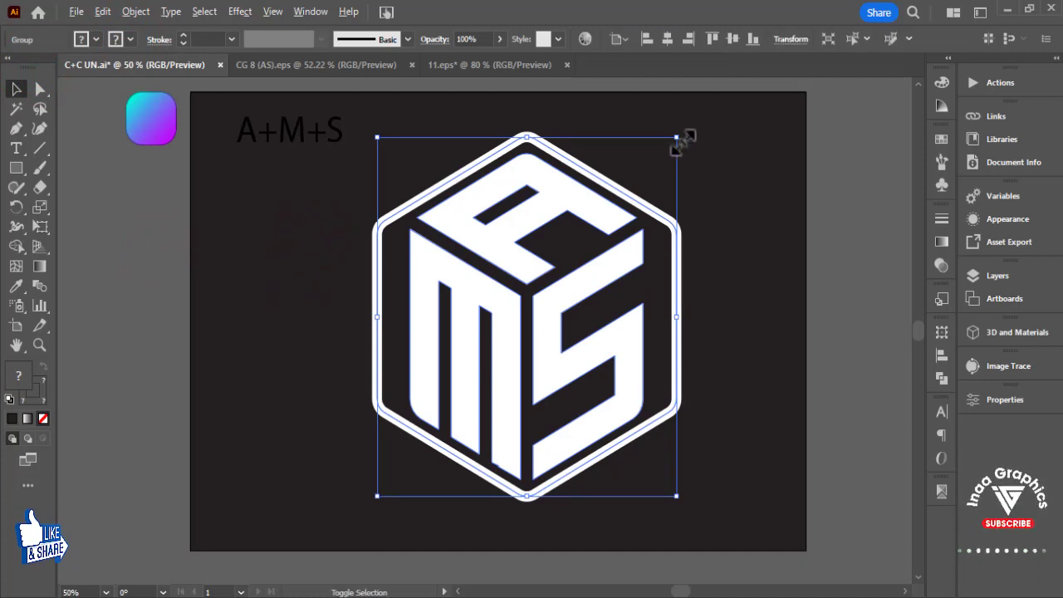
{"action": "left_click_drag", "start_coordinate": [677, 141], "coordinate": [585, 213]}
{"action": "left_click", "coordinate": [693, 335]}
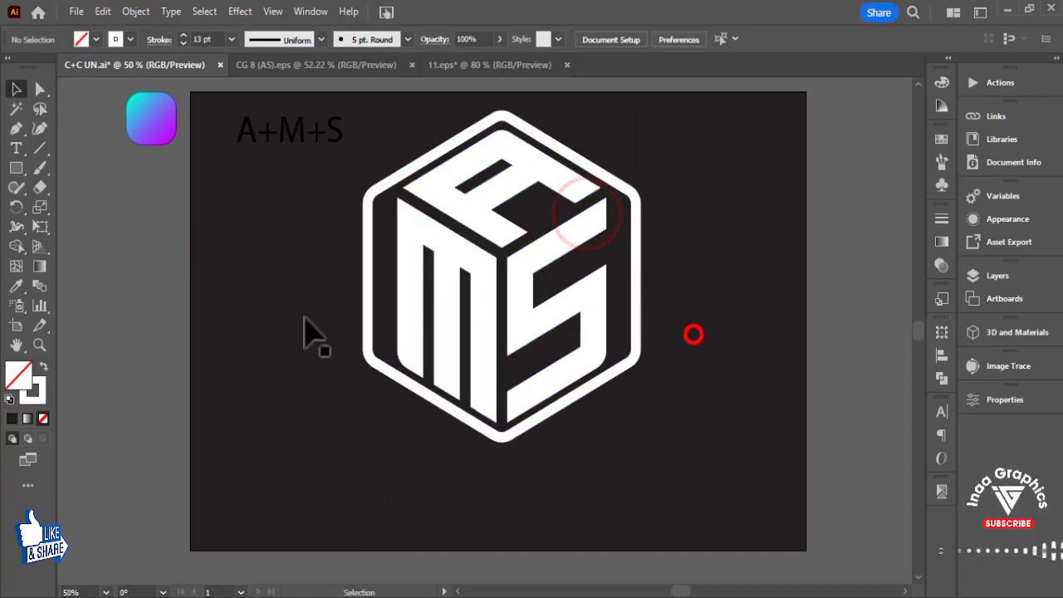
{"action": "left_click", "coordinate": [12, 150]}
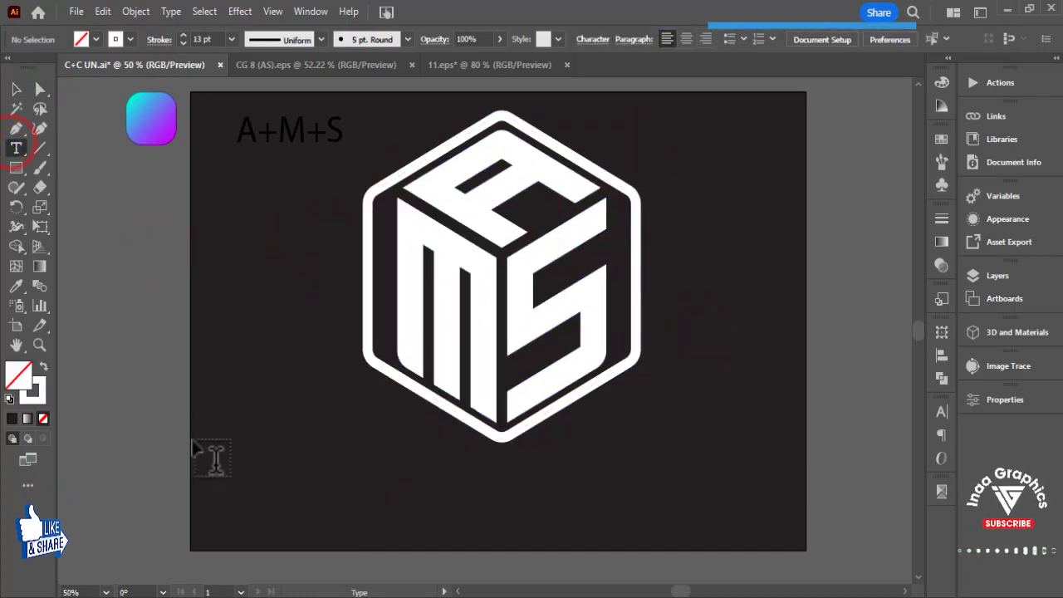
Create a text object left of the artboard reading 'COMPANY NAME', with English input.
{"action": "left_click", "coordinate": [106, 444]}
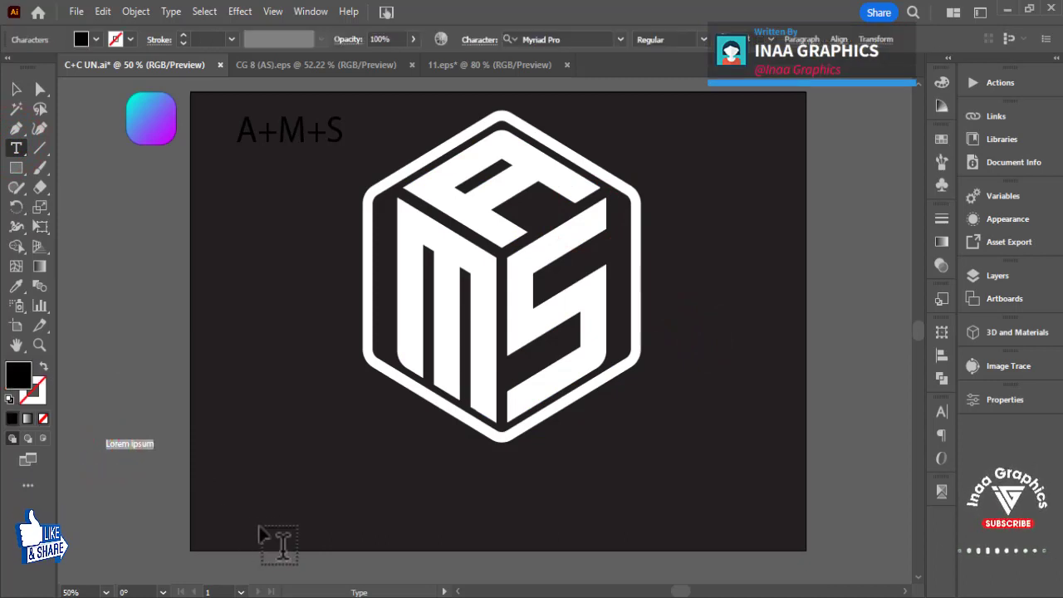
{"action": "key", "text": "BackSpace"}
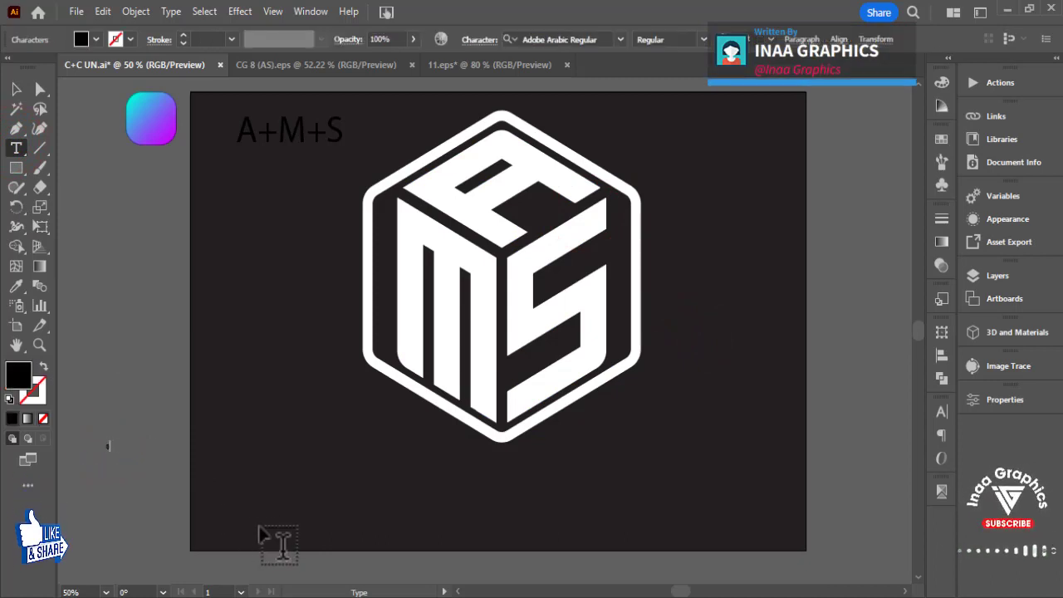
{"action": "type", "text": "A"}
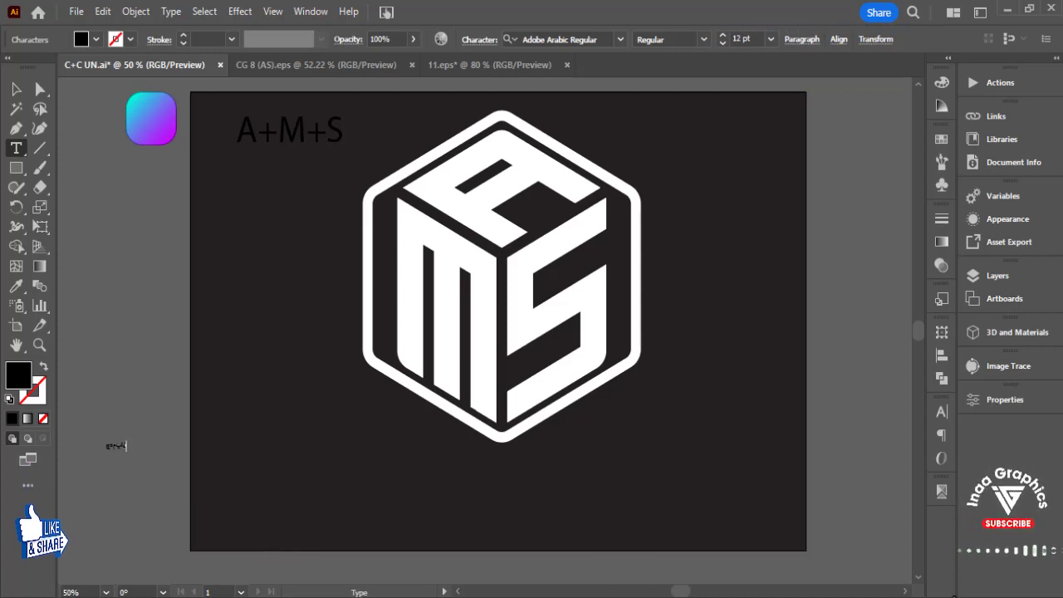
{"action": "key", "text": "super+space"}
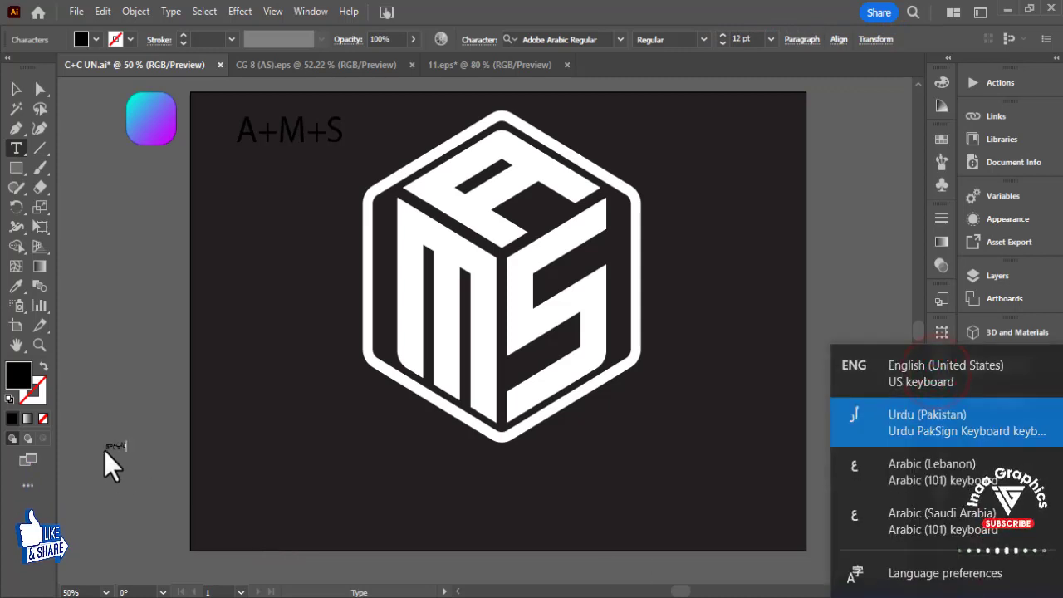
{"action": "left_click", "coordinate": [15, 90]}
{"action": "left_click", "coordinate": [916, 576]}
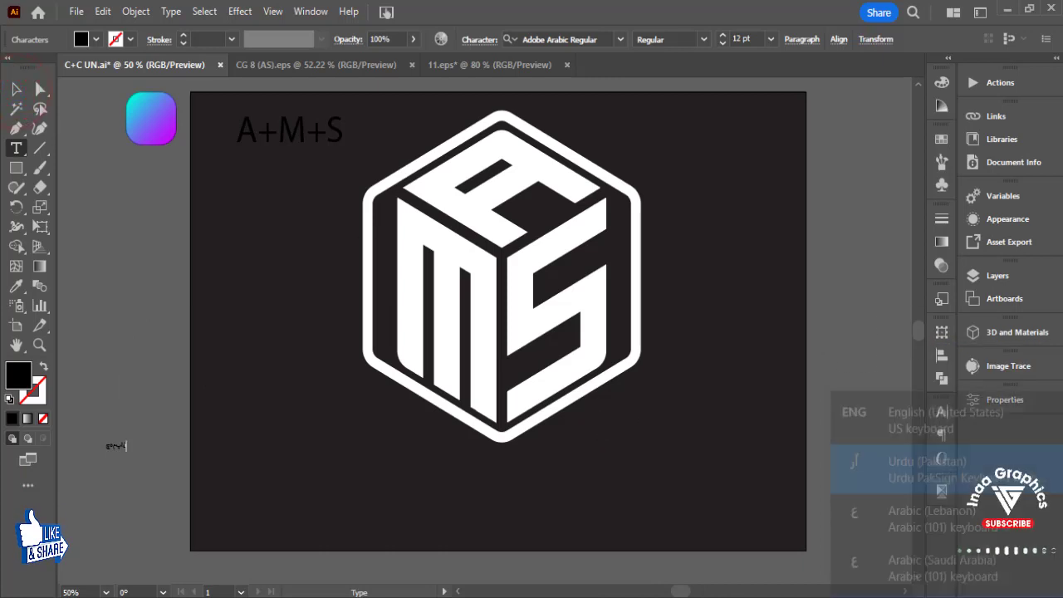
{"action": "left_click", "coordinate": [920, 374]}
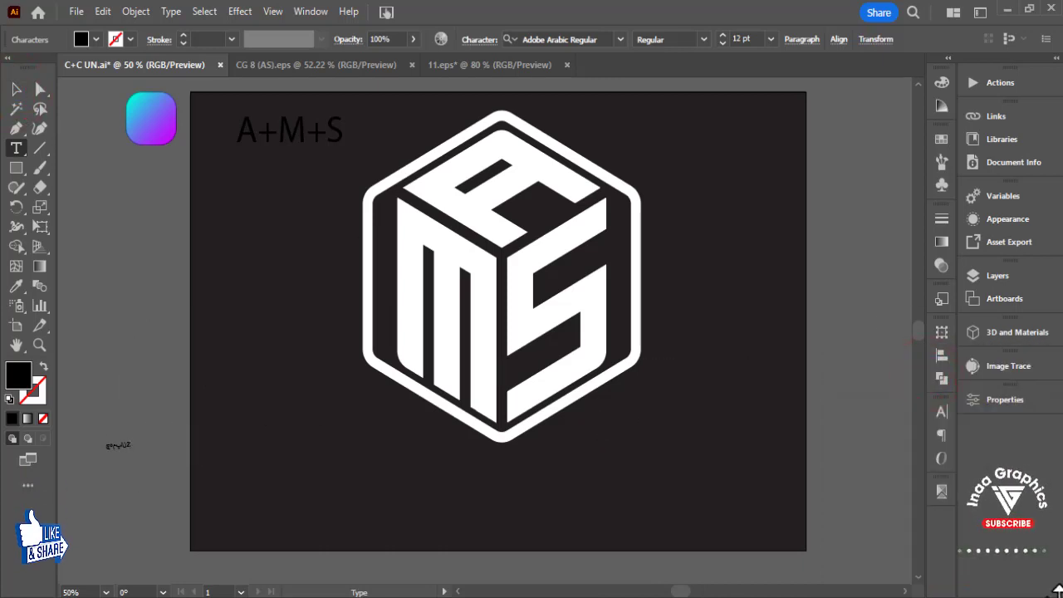
{"action": "left_click", "coordinate": [15, 89]}
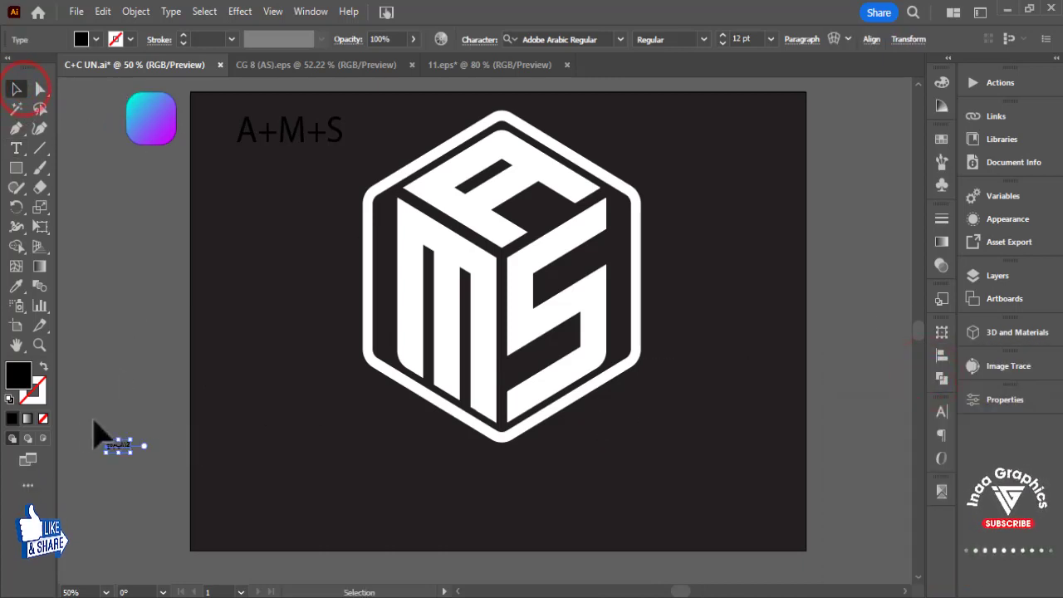
{"action": "left_click", "coordinate": [16, 148]}
{"action": "type", "text": "COMPANY NAME"}
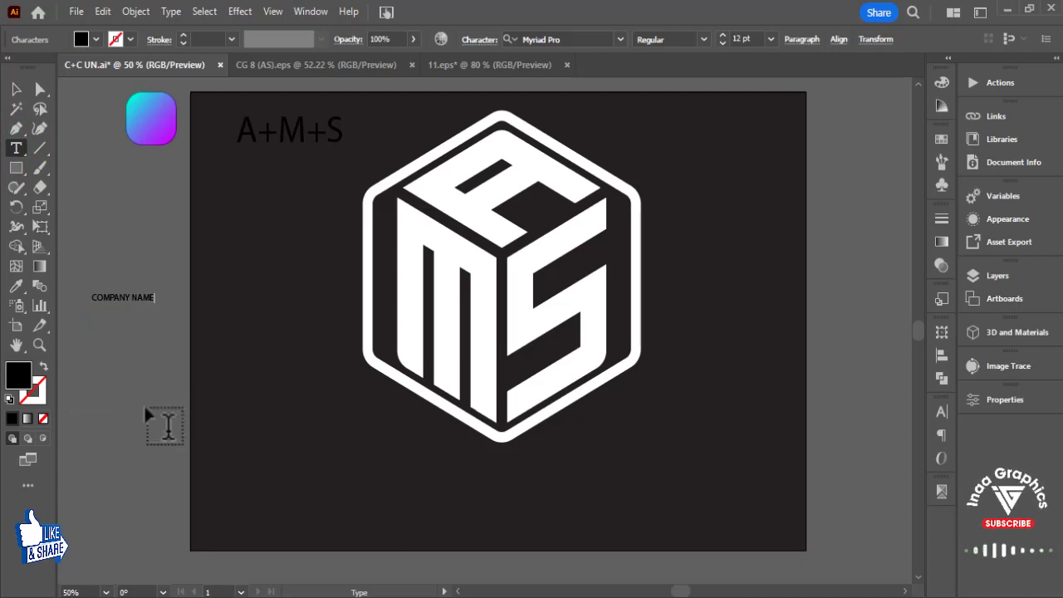
Make the COMPANY NAME text white, then move it below the logo, enlarged to the hexagon's width.
{"action": "left_click", "coordinate": [16, 89]}
{"action": "left_click", "coordinate": [96, 40]}
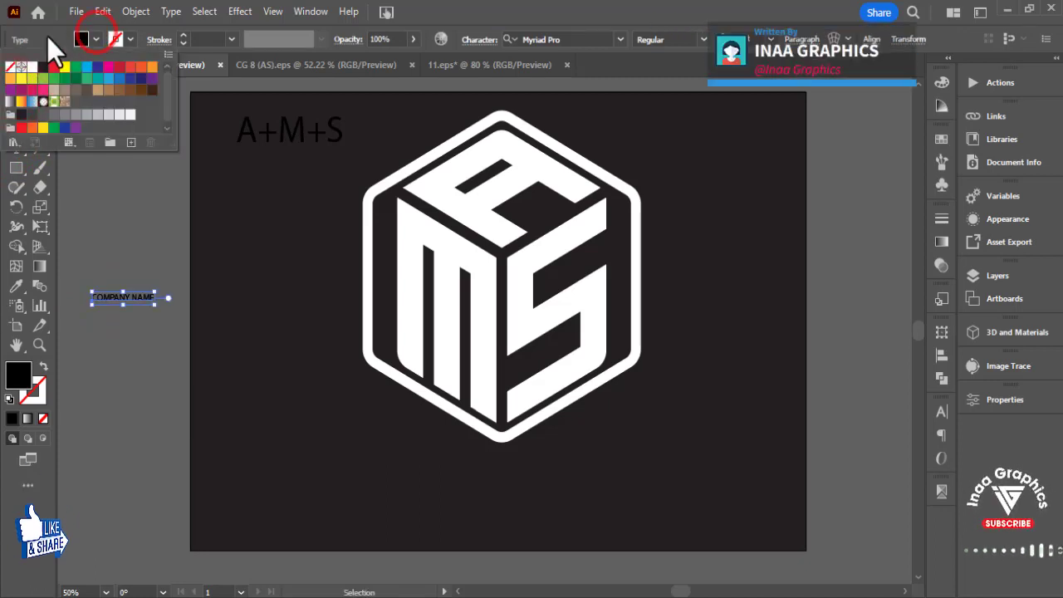
{"action": "left_click", "coordinate": [33, 68]}
{"action": "left_click", "coordinate": [65, 335]}
{"action": "mouse_move", "coordinate": [124, 298]}
{"action": "left_mouse_down"}
{"action": "mouse_move", "coordinate": [526, 486]}
{"action": "mouse_move", "coordinate": [660, 431]}
{"action": "left_mouse_up"}
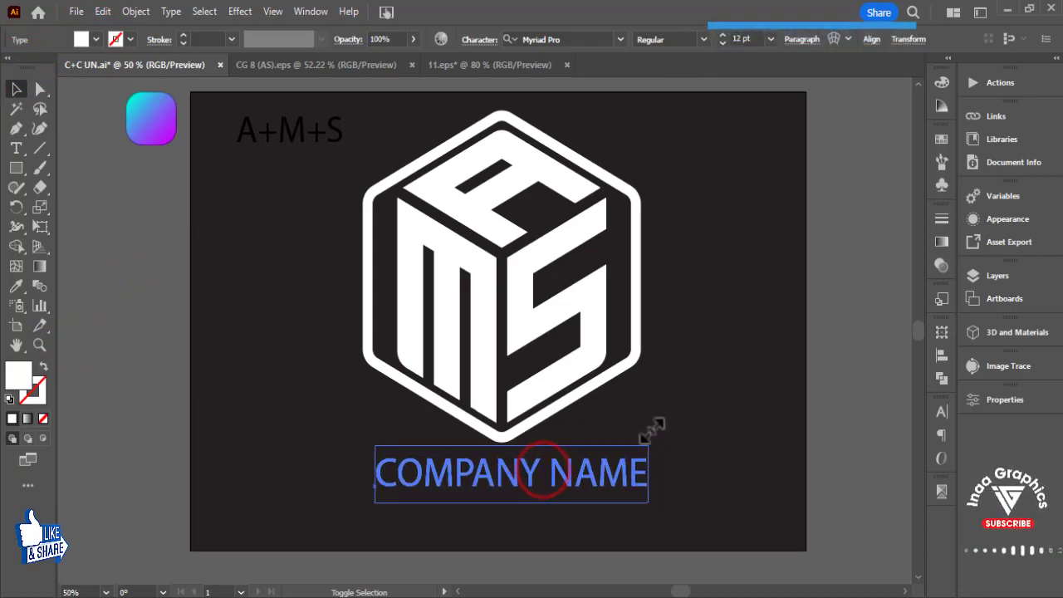
{"action": "left_click", "coordinate": [844, 425]}
{"action": "left_click_drag", "start_coordinate": [688, 393], "coordinate": [688, 417]}
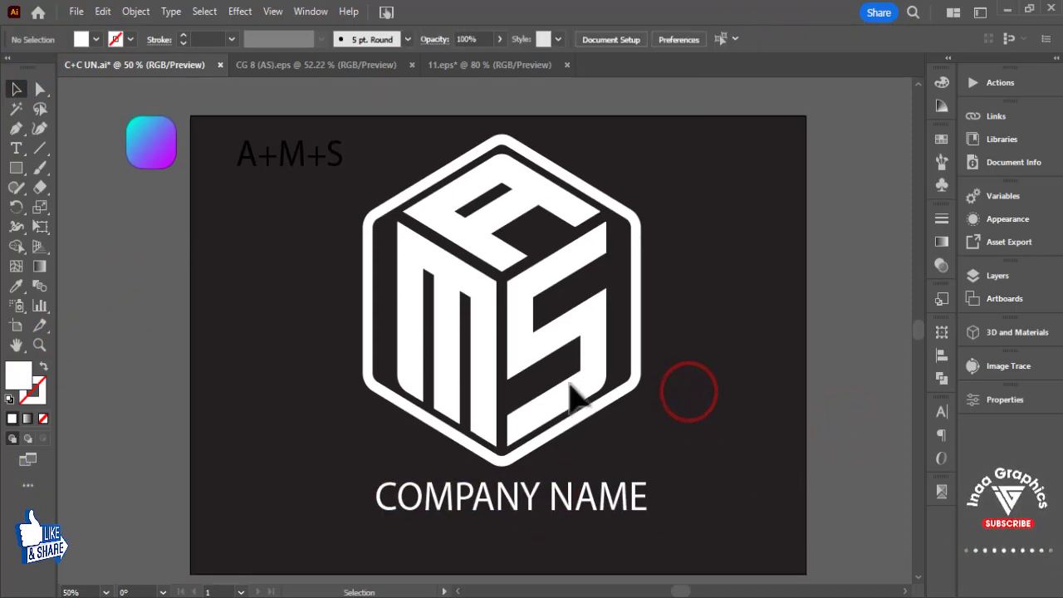
Ungroup the logo and select the A-M-S letter shapes.
{"action": "left_click", "coordinate": [138, 148]}
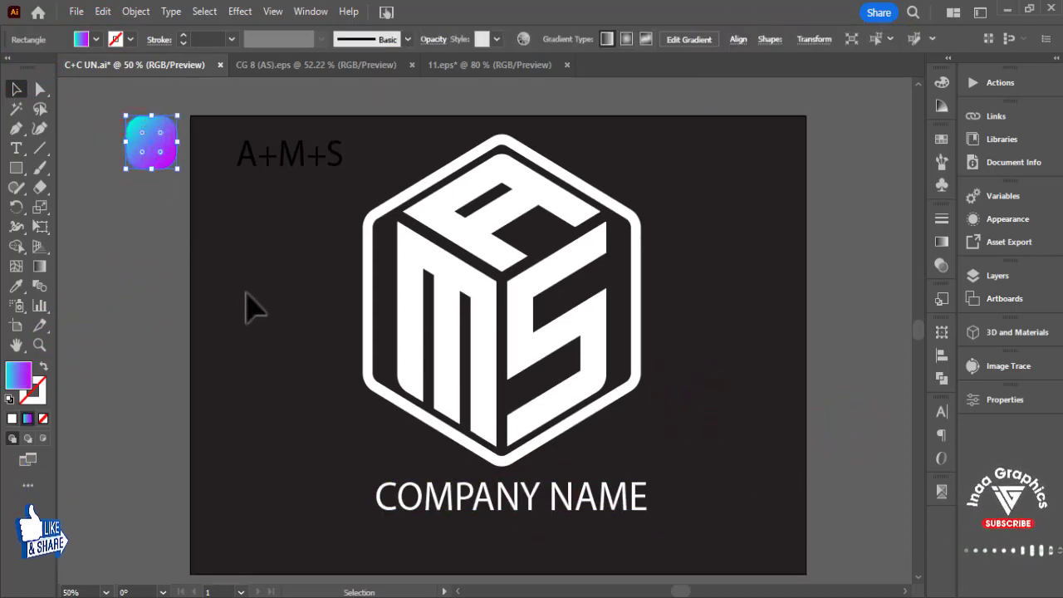
{"action": "right_click", "coordinate": [484, 318]}
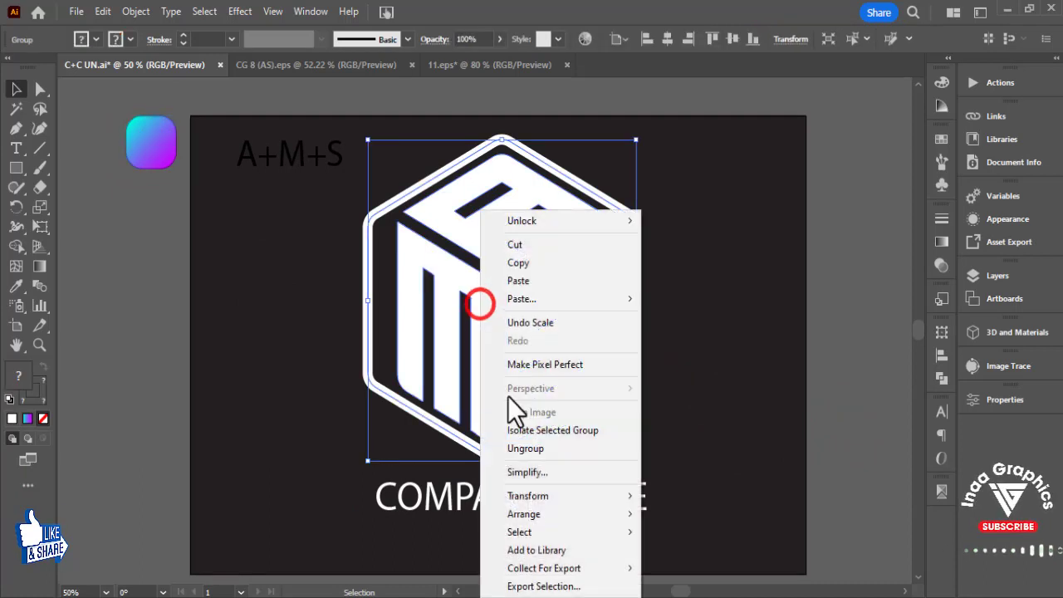
{"action": "left_click", "coordinate": [531, 448]}
{"action": "left_click", "coordinate": [825, 318]}
{"action": "left_click", "coordinate": [516, 321]}
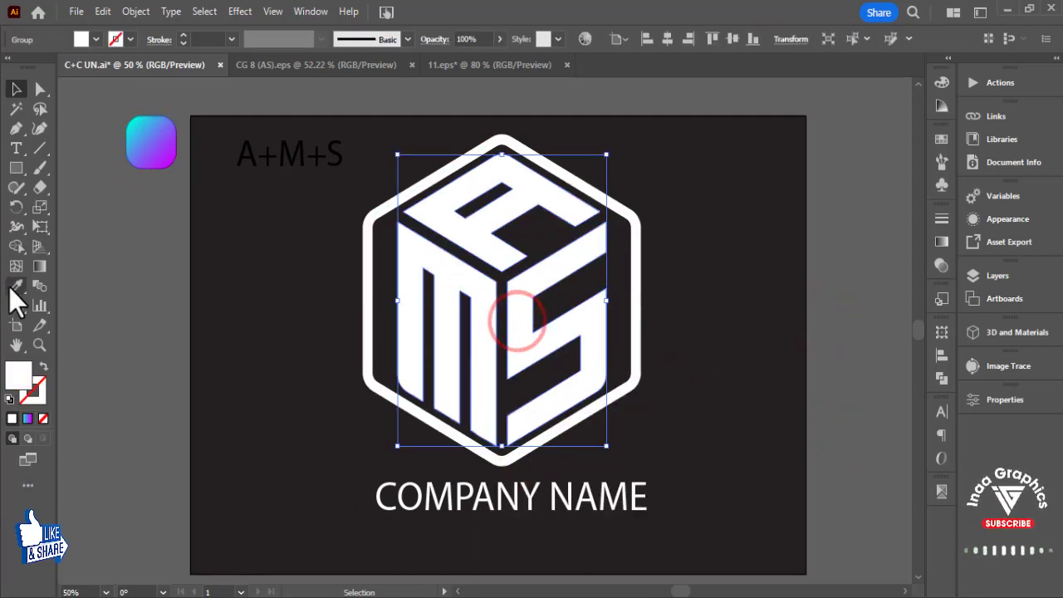
Eyedropper the sample square's gradient onto the letters, running cyan at top to magenta at bottom.
{"action": "left_click", "coordinate": [16, 286]}
{"action": "left_click", "coordinate": [143, 150]}
{"action": "left_click", "coordinate": [15, 89]}
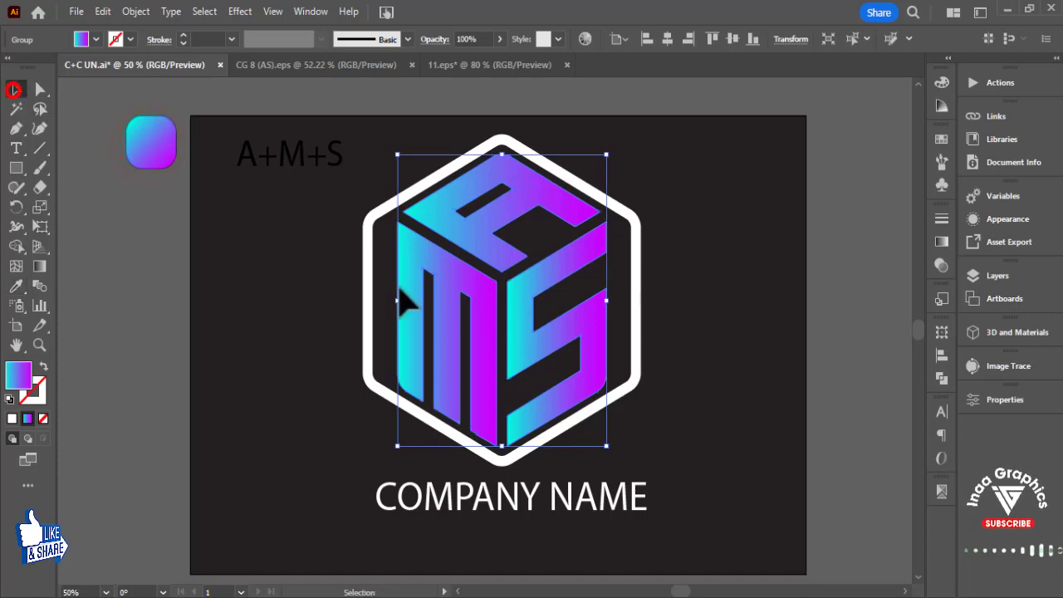
{"action": "key", "text": "g"}
{"action": "left_click_drag", "start_coordinate": [504, 160], "coordinate": [496, 419]}
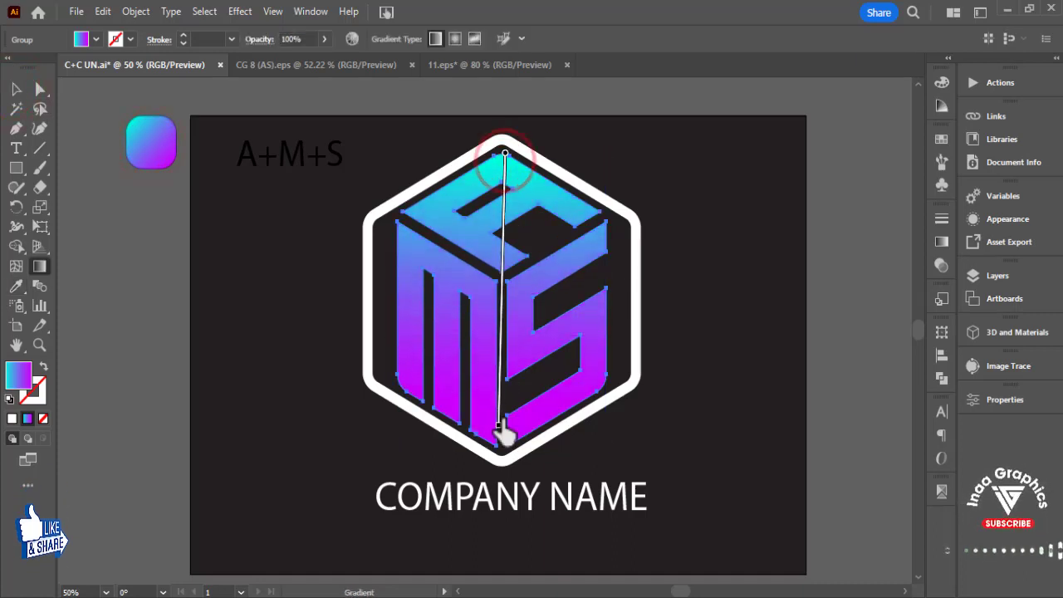
{"action": "left_click", "coordinate": [14, 89]}
{"action": "left_click", "coordinate": [147, 232]}
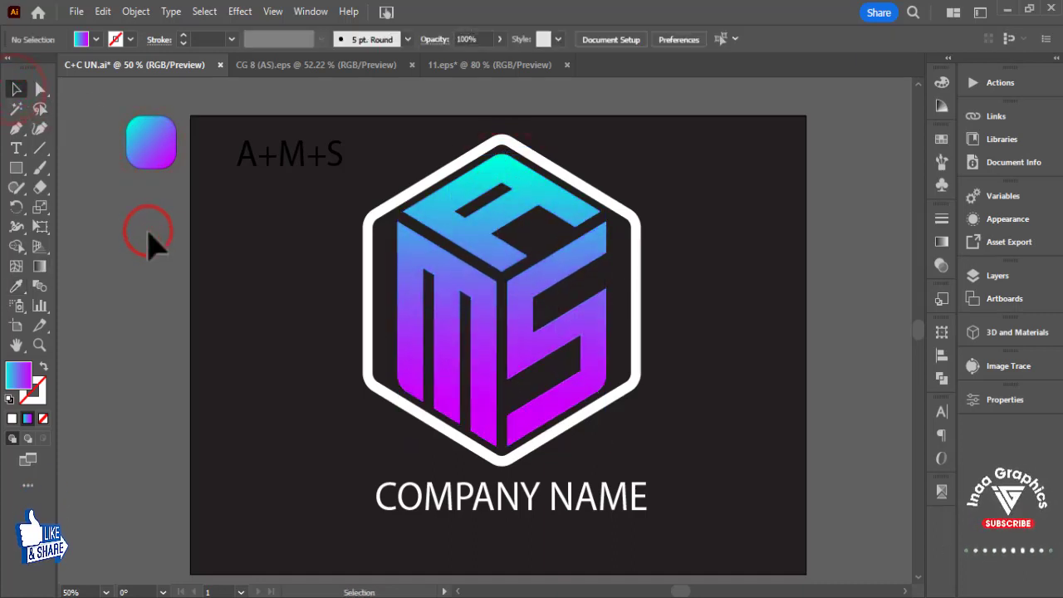